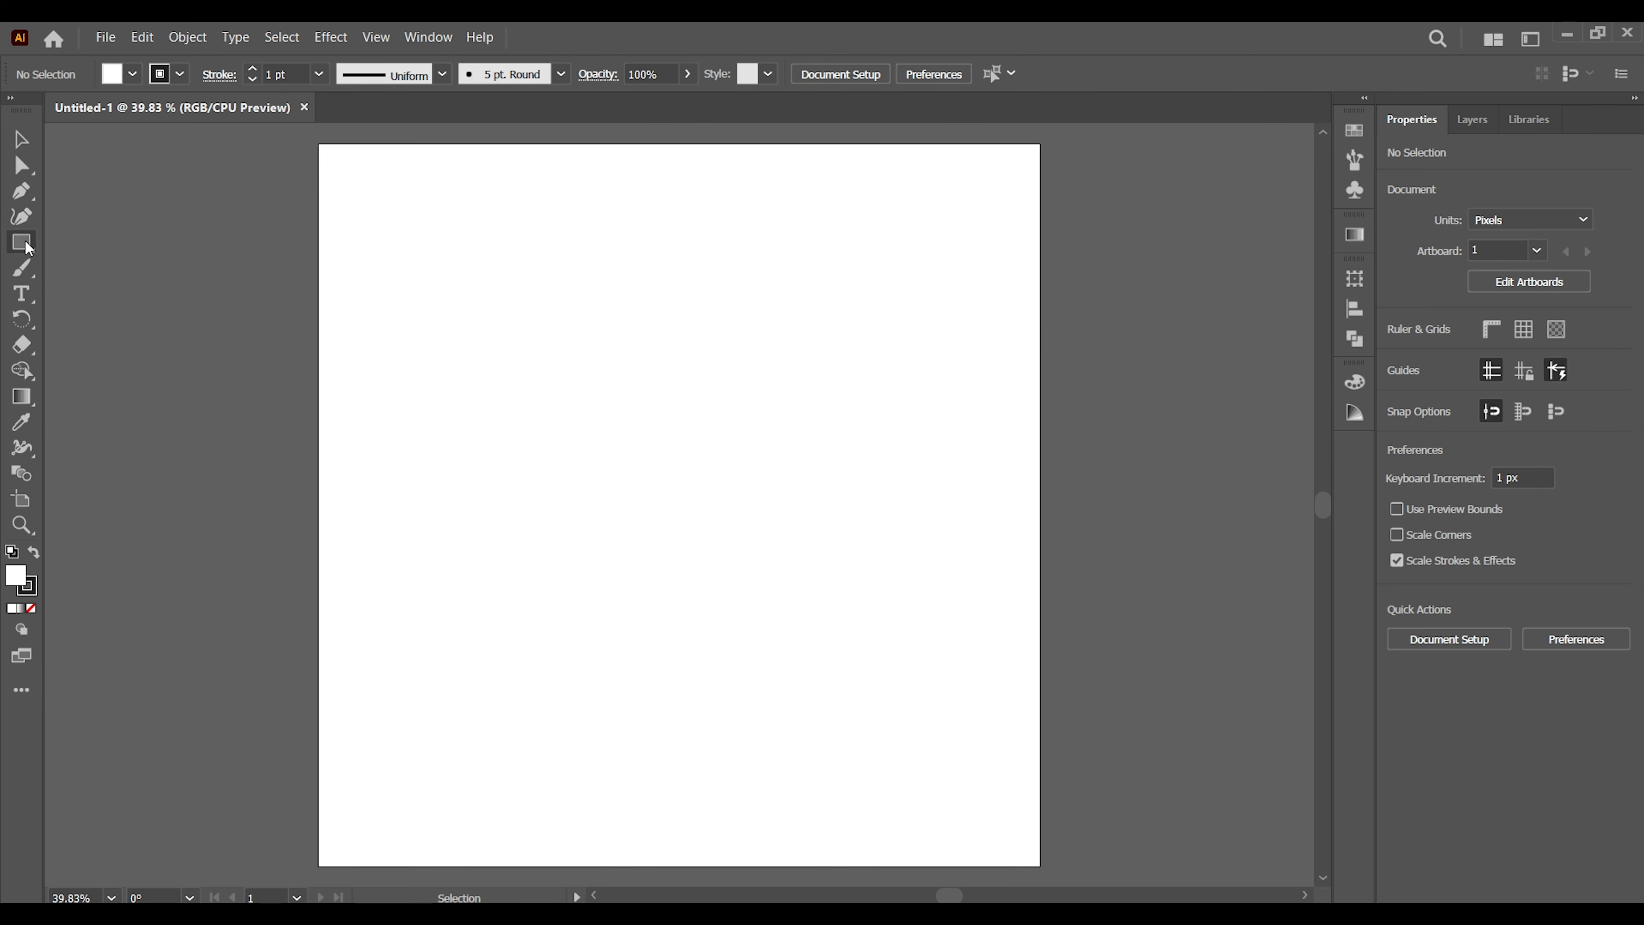
Create a five-sided polygon with a 50 px radius in the upper middle of the artboard.
drag(29, 248, 201, 295)
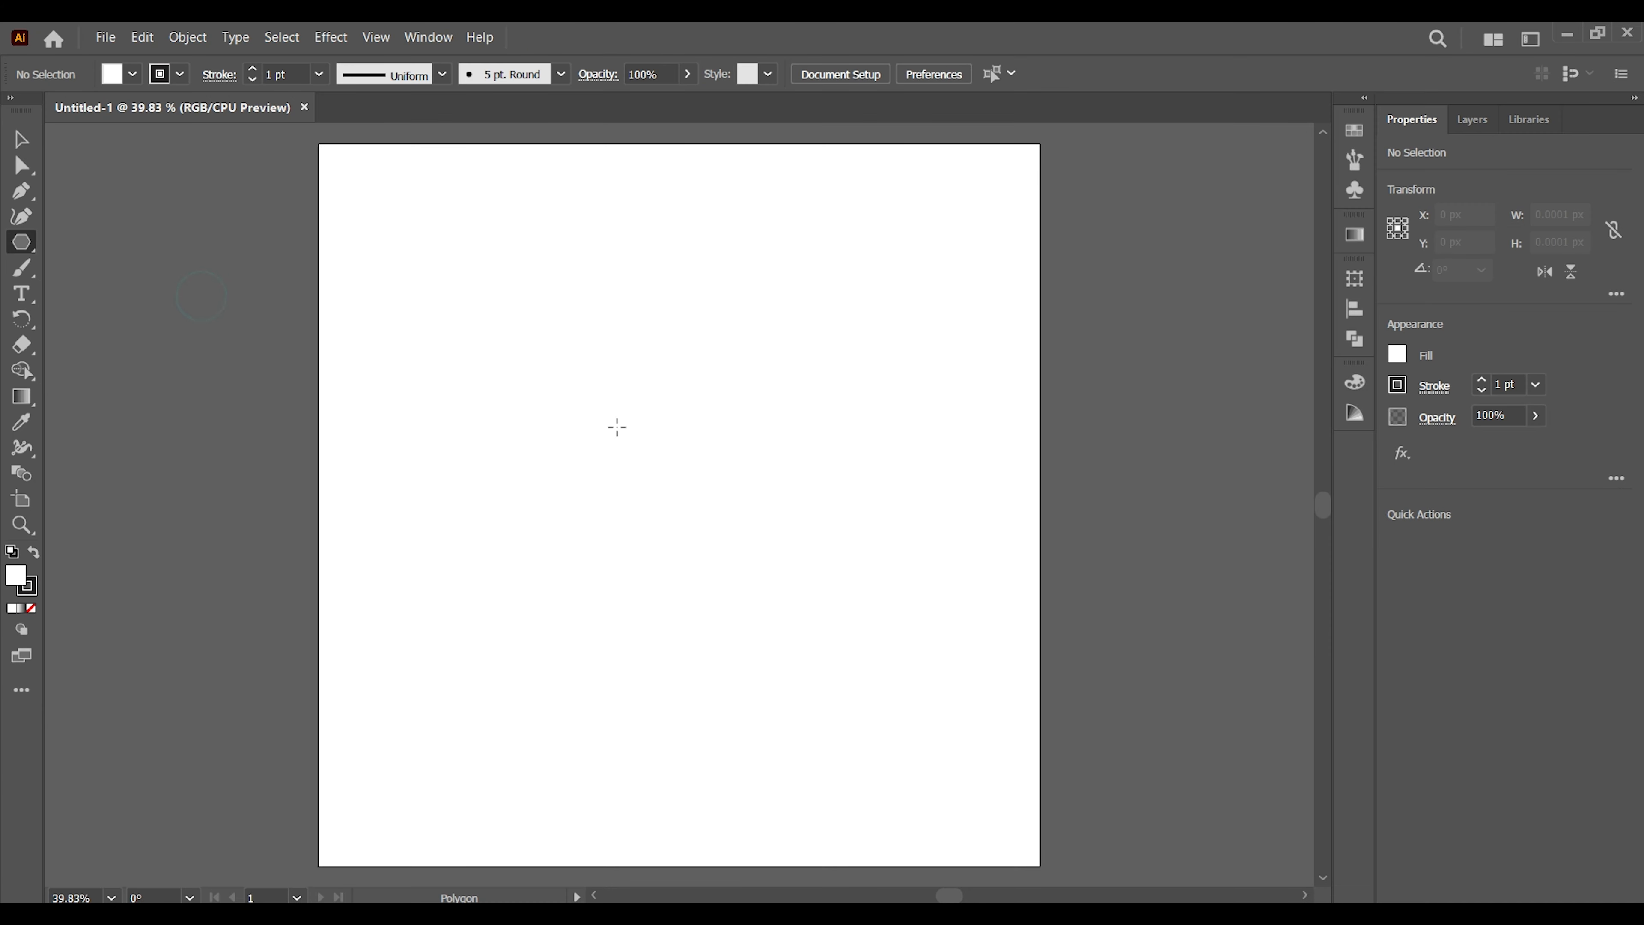
click(617, 402)
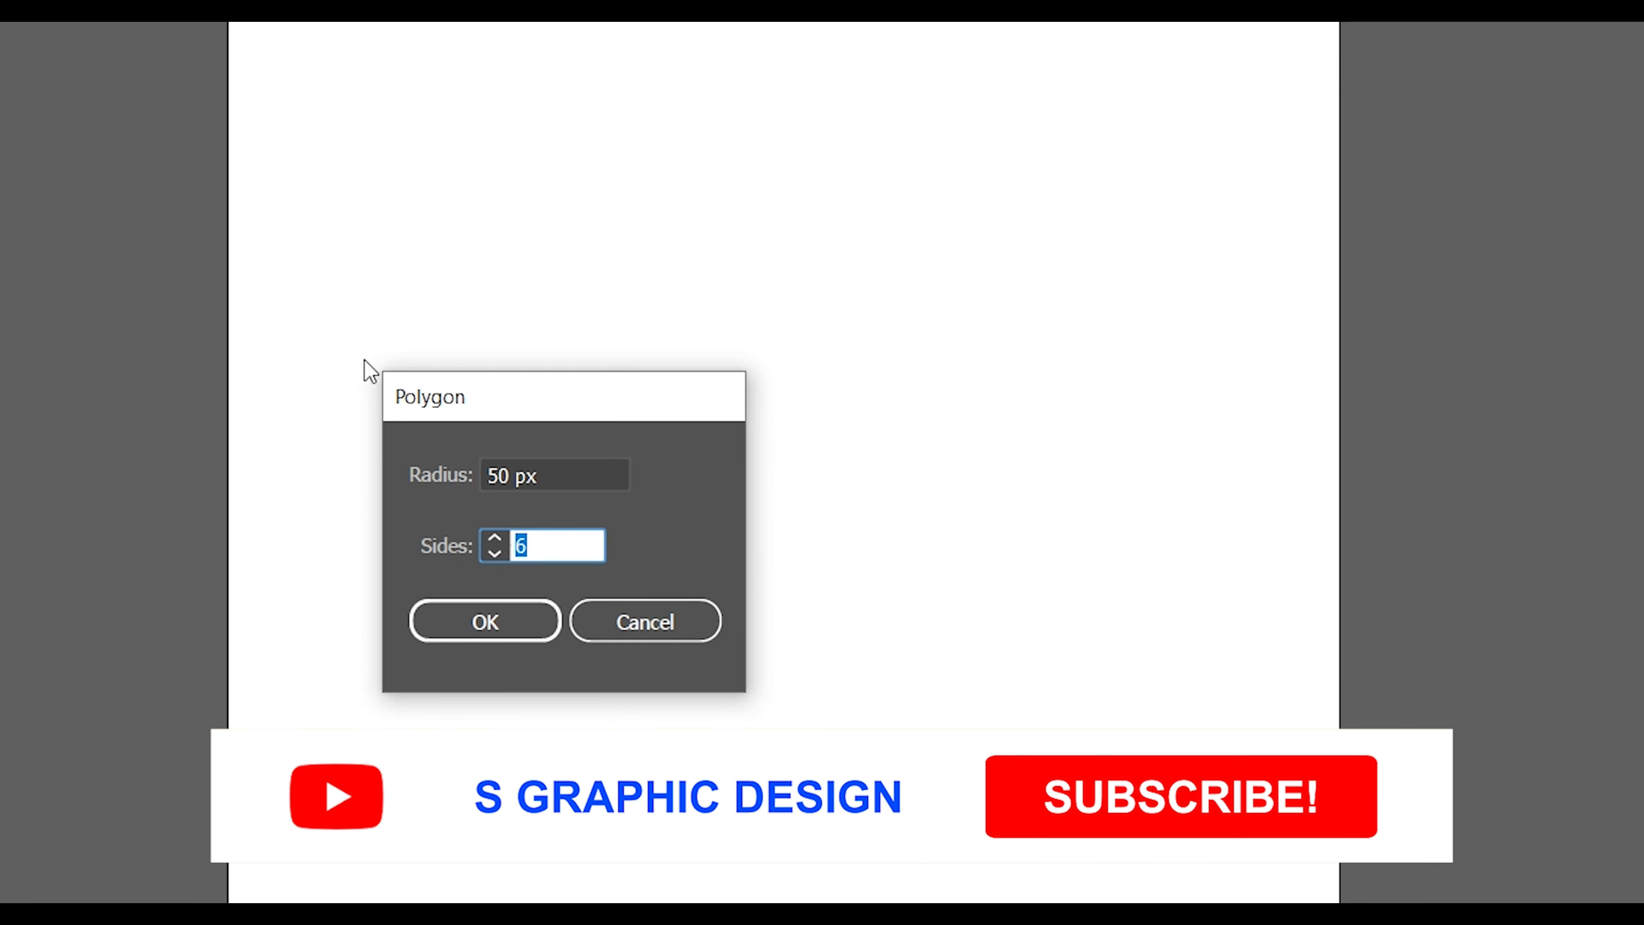
text(5)
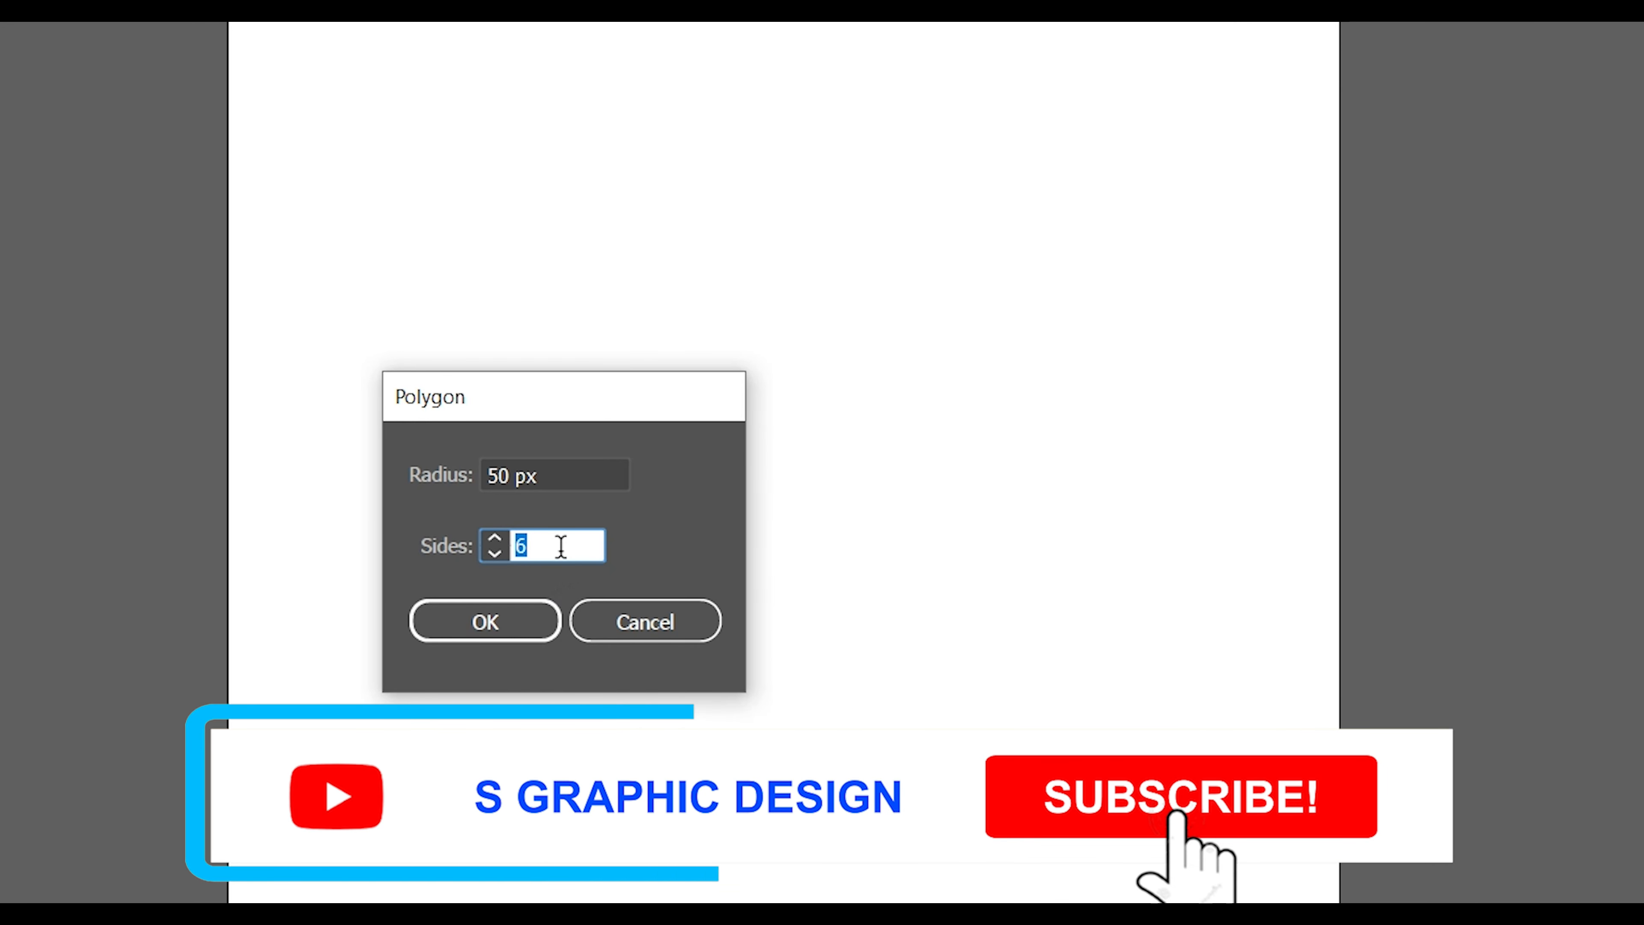
click(532, 621)
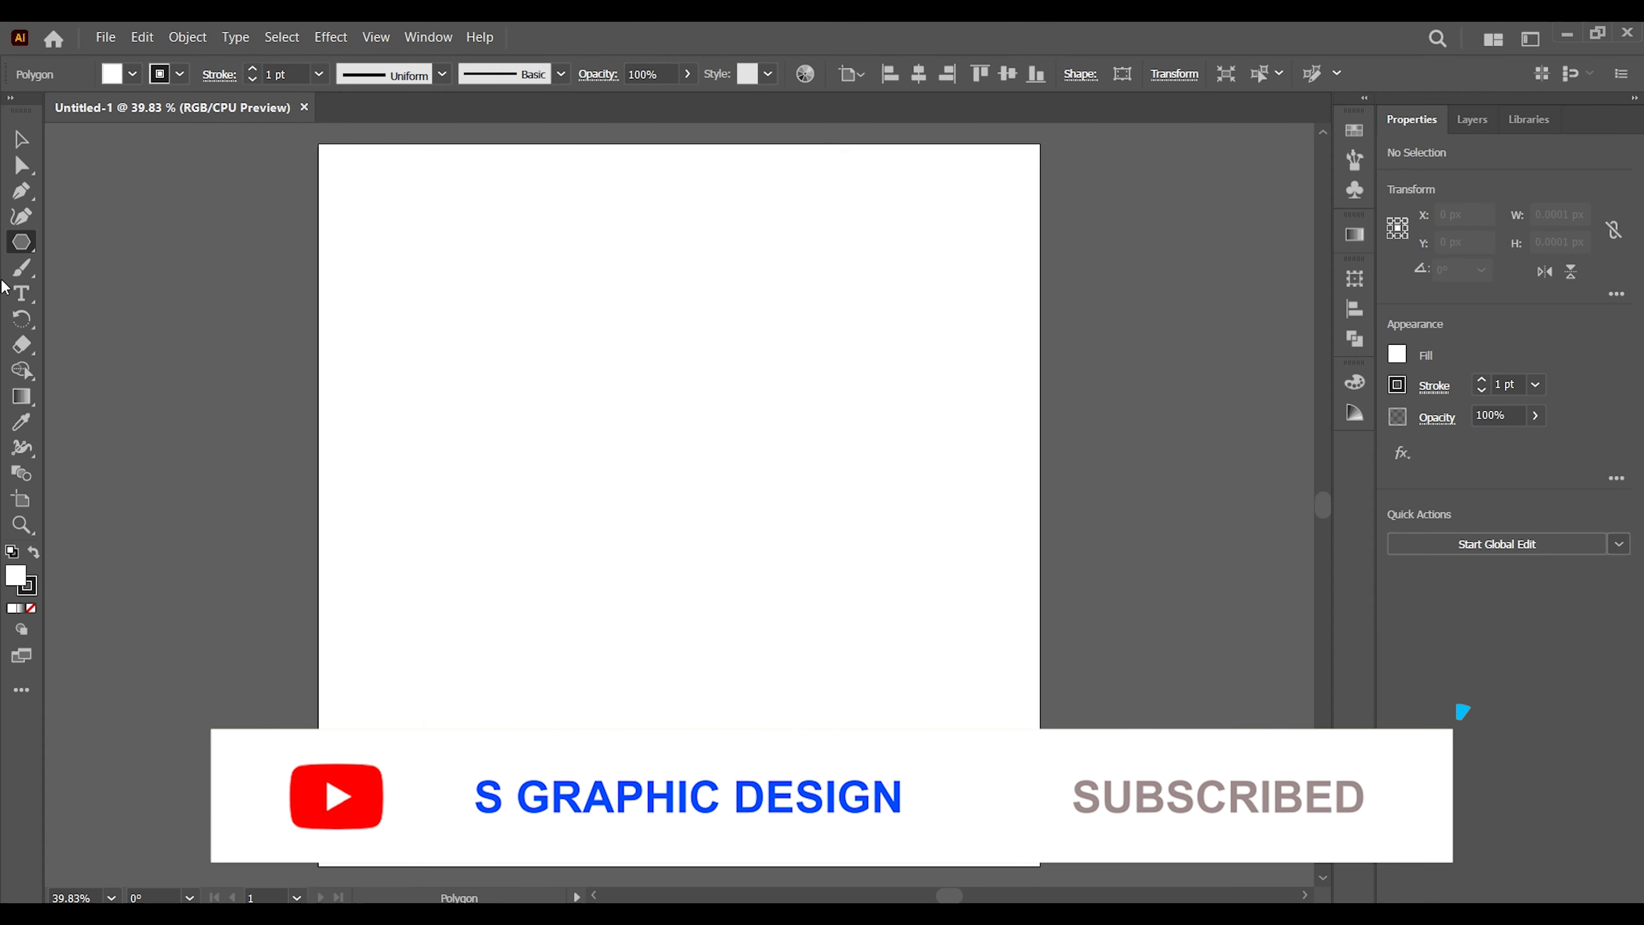
Enlarge the pentagon proportionally and reposition it toward the artboard's upper left.
click(25, 136)
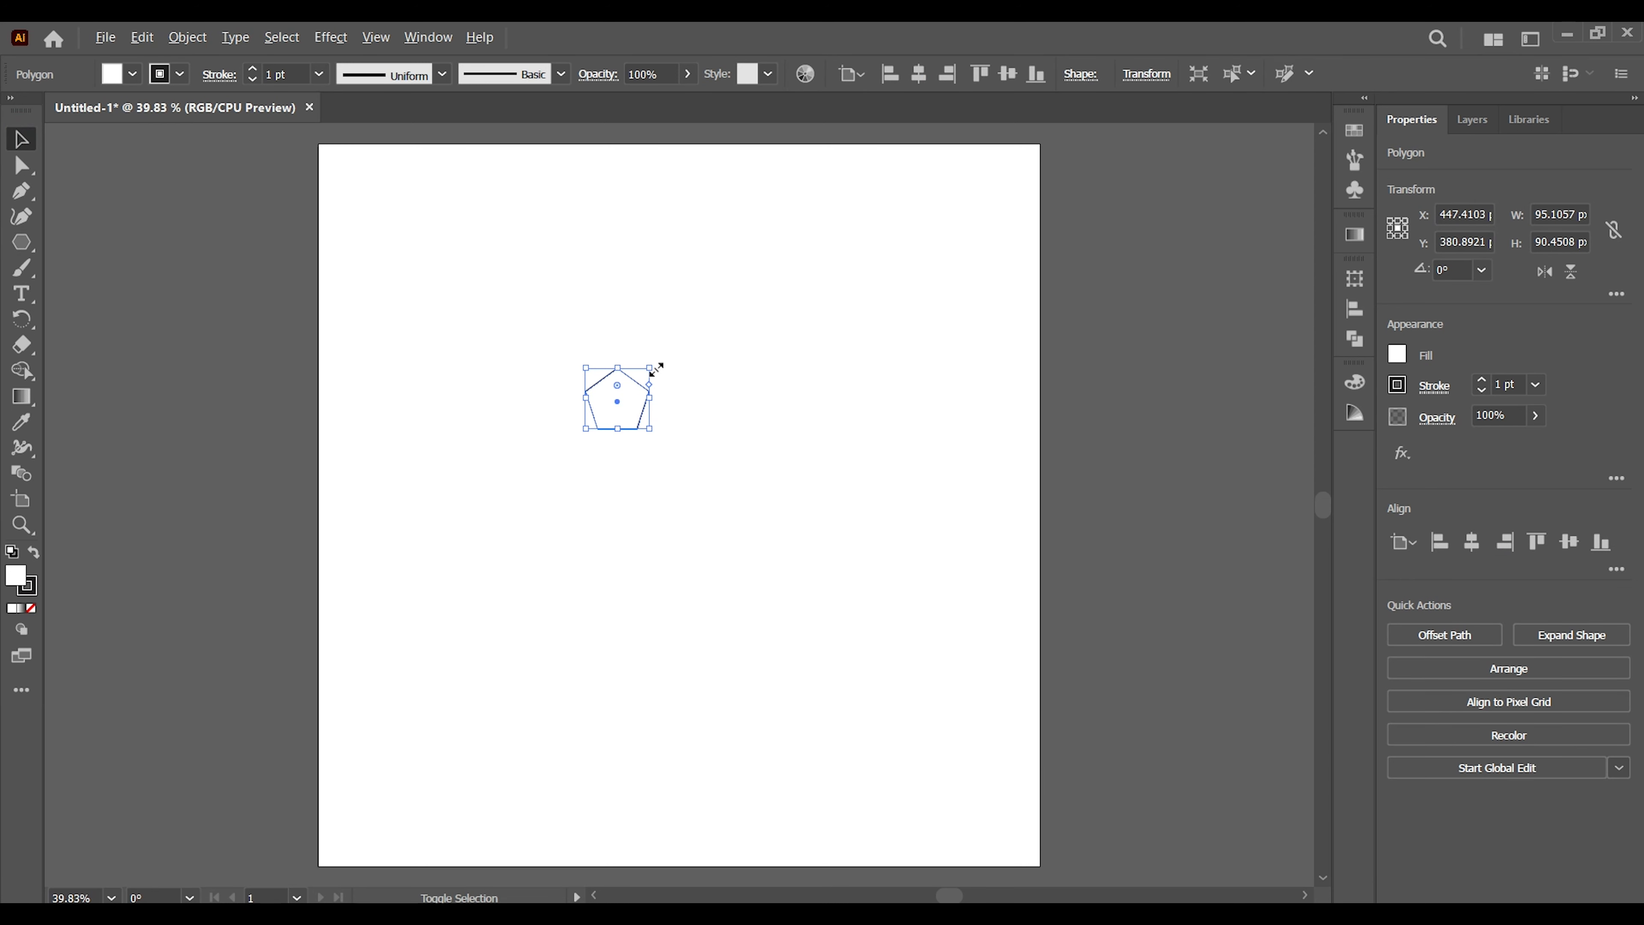
drag(650, 367, 853, 205)
mouse_move(716, 259)
mouse_down()
mouse_move(702, 295)
mouse_move(654, 270)
mouse_up()
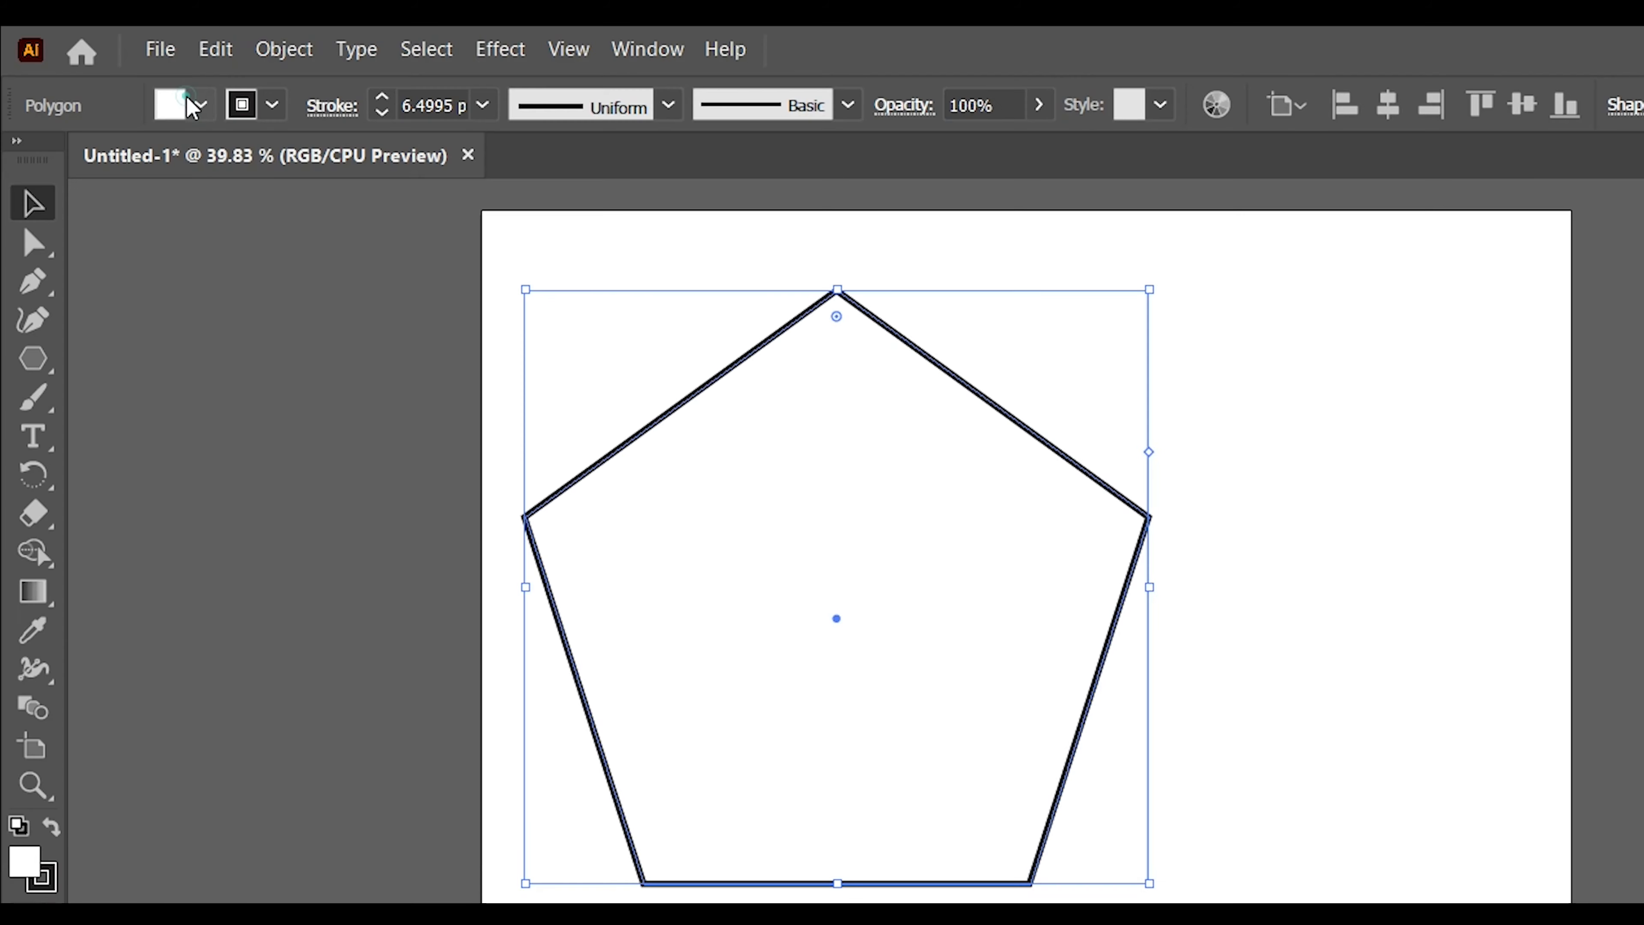
Fill the pentagon with the magenta swatch.
click(180, 74)
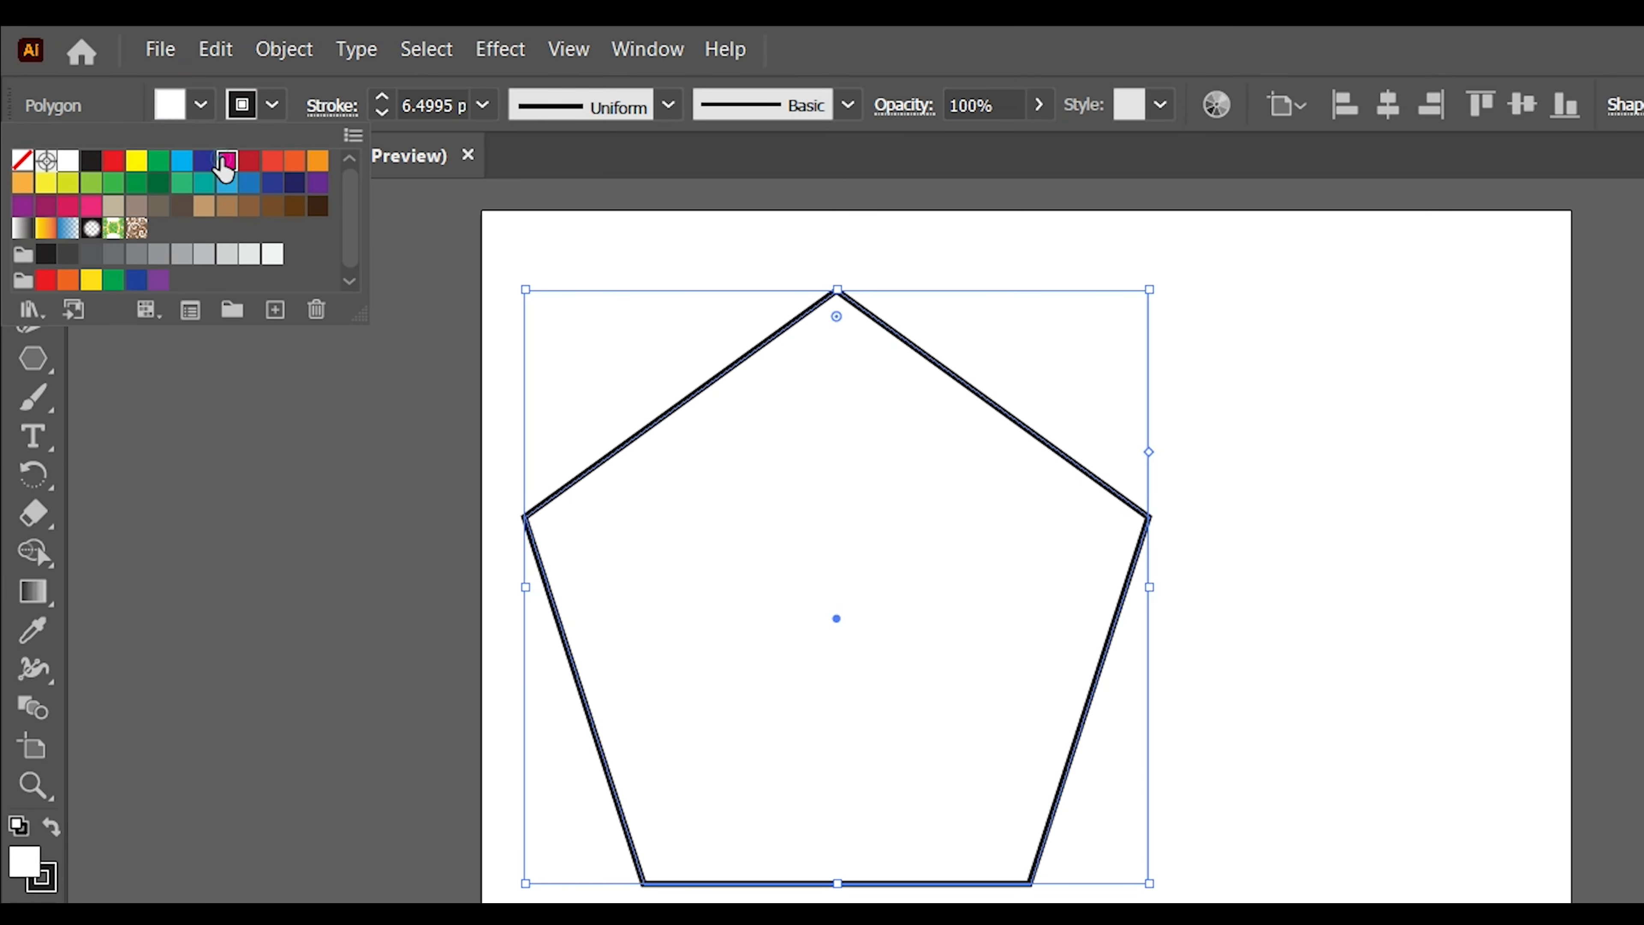
click(225, 162)
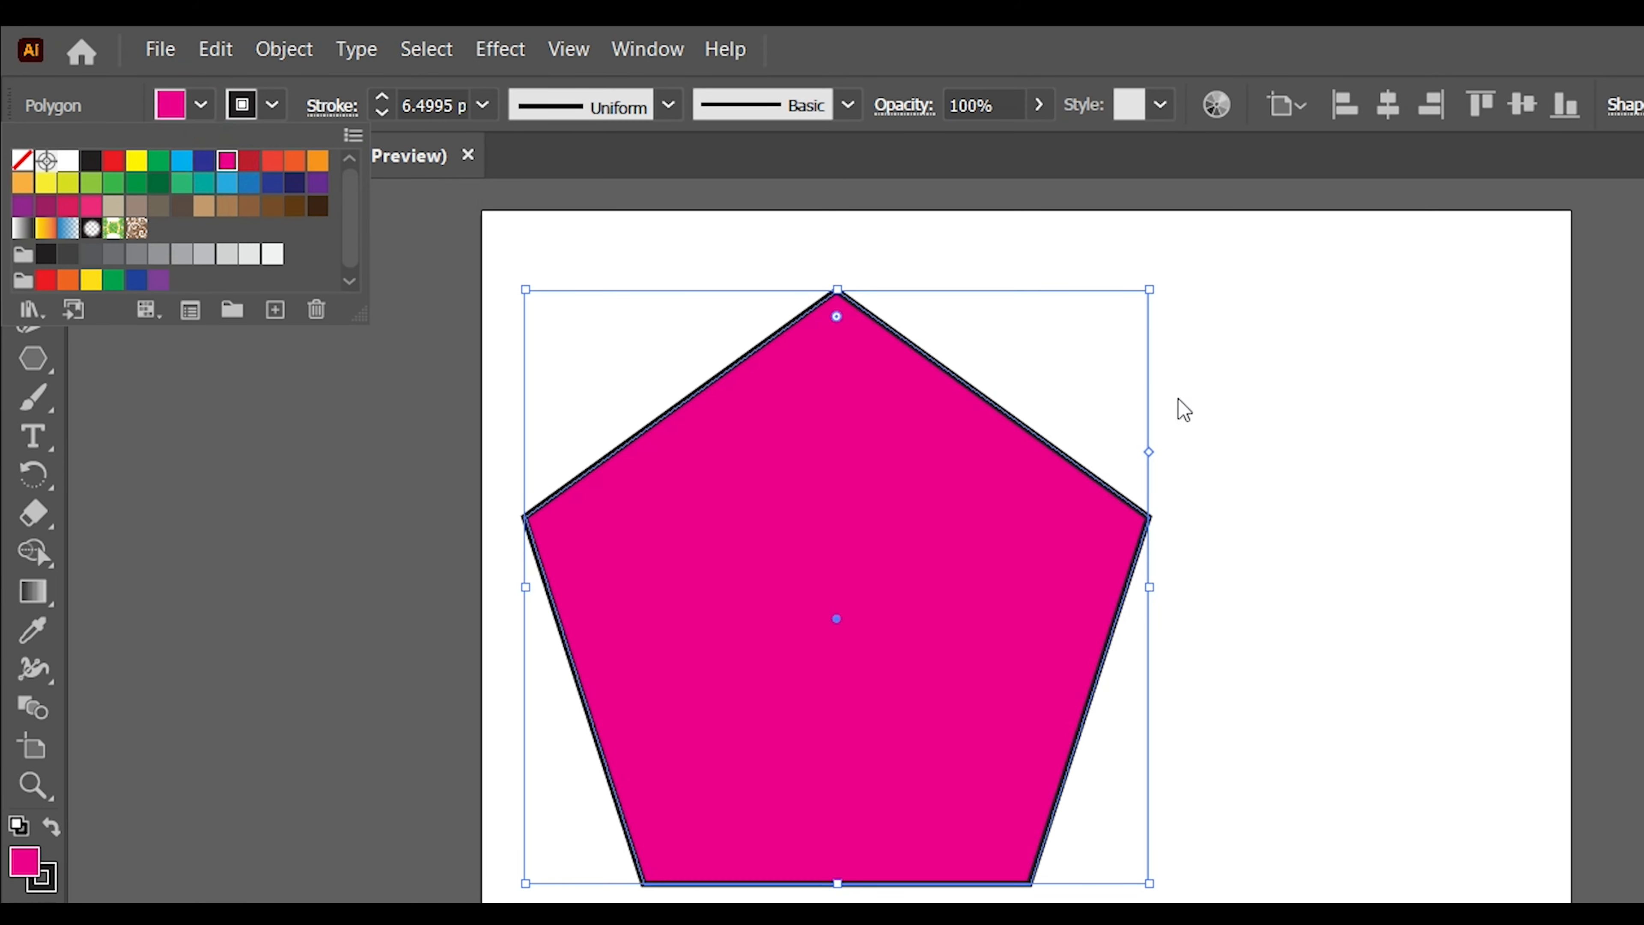
click(1248, 429)
Shrink the pentagon to about 426 px wide and place a duplicate of it alongside to the right.
click(1026, 494)
drag(1149, 289, 1053, 389)
mouse_move(851, 654)
mouse_down()
mouse_move(857, 576)
mouse_move(827, 575)
mouse_move(1365, 604)
mouse_up()
click(1280, 852)
Try shrinking the left pentagon about its center to about 329 px wide, and undo the resize.
click(943, 558)
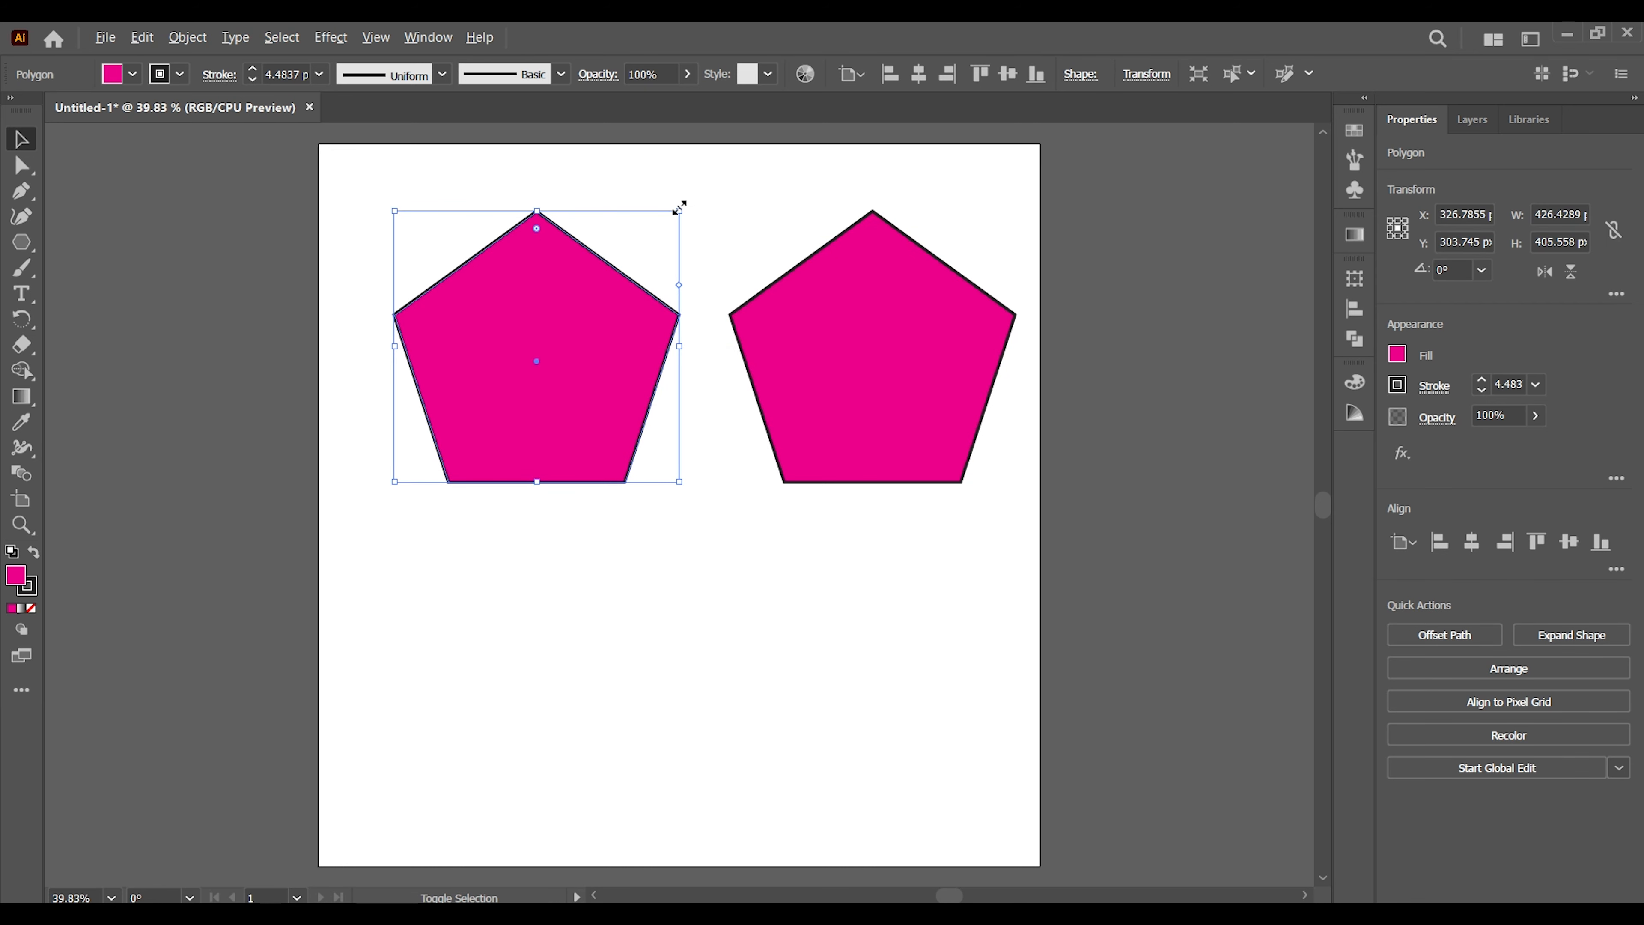
drag(679, 207, 647, 245)
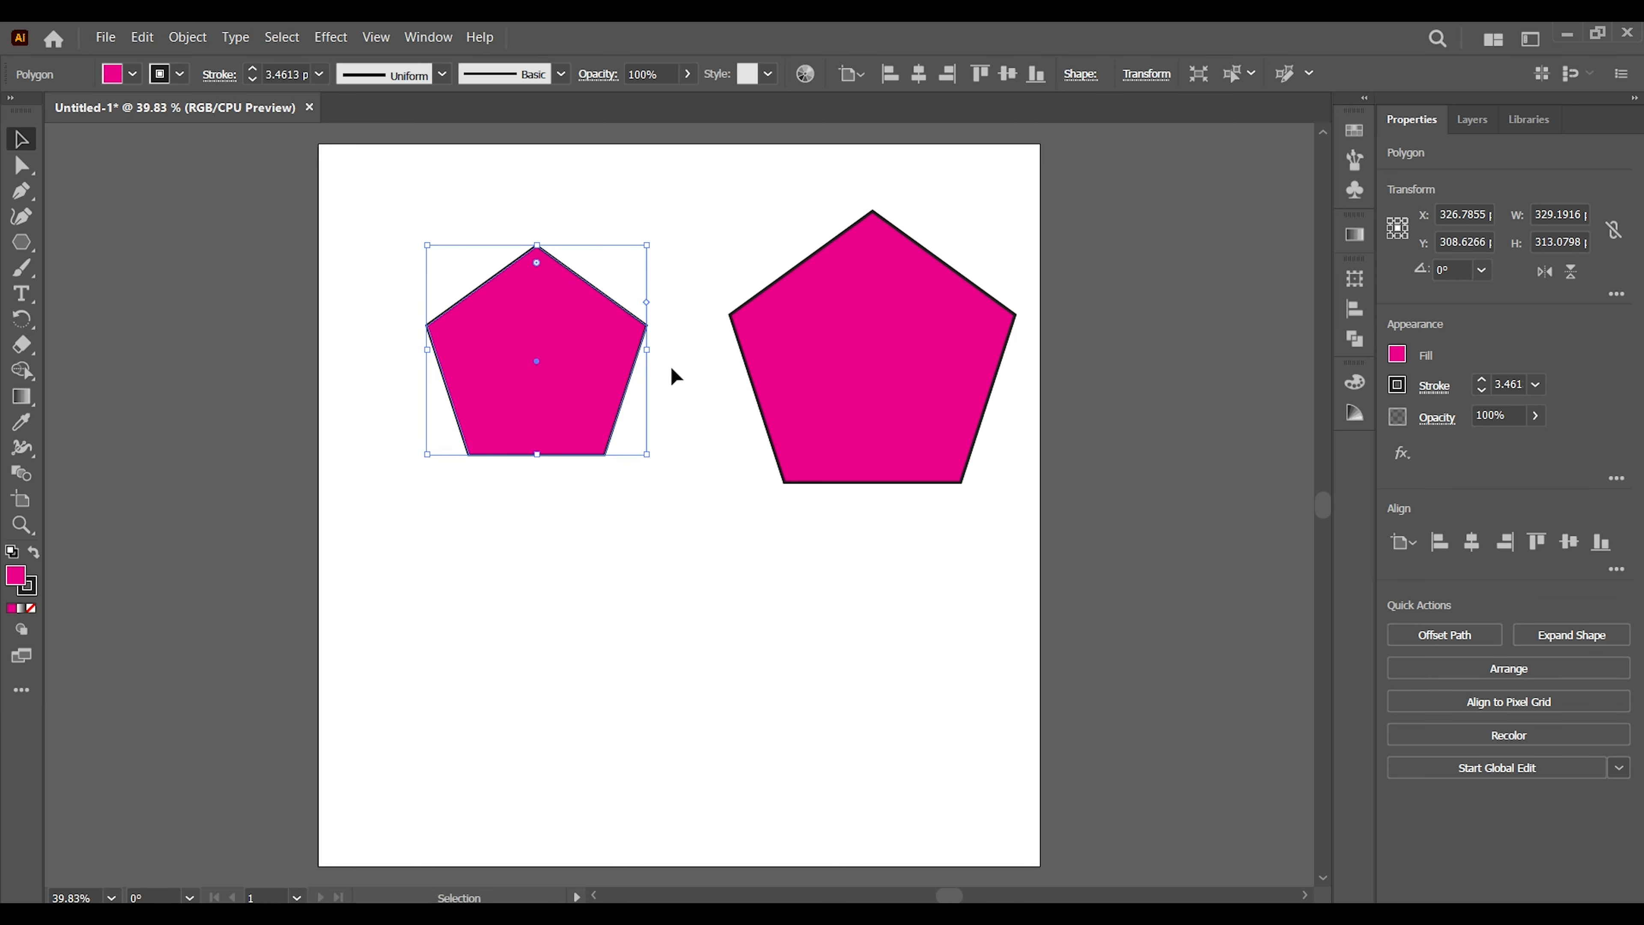
key(ctrl+z)
click(660, 594)
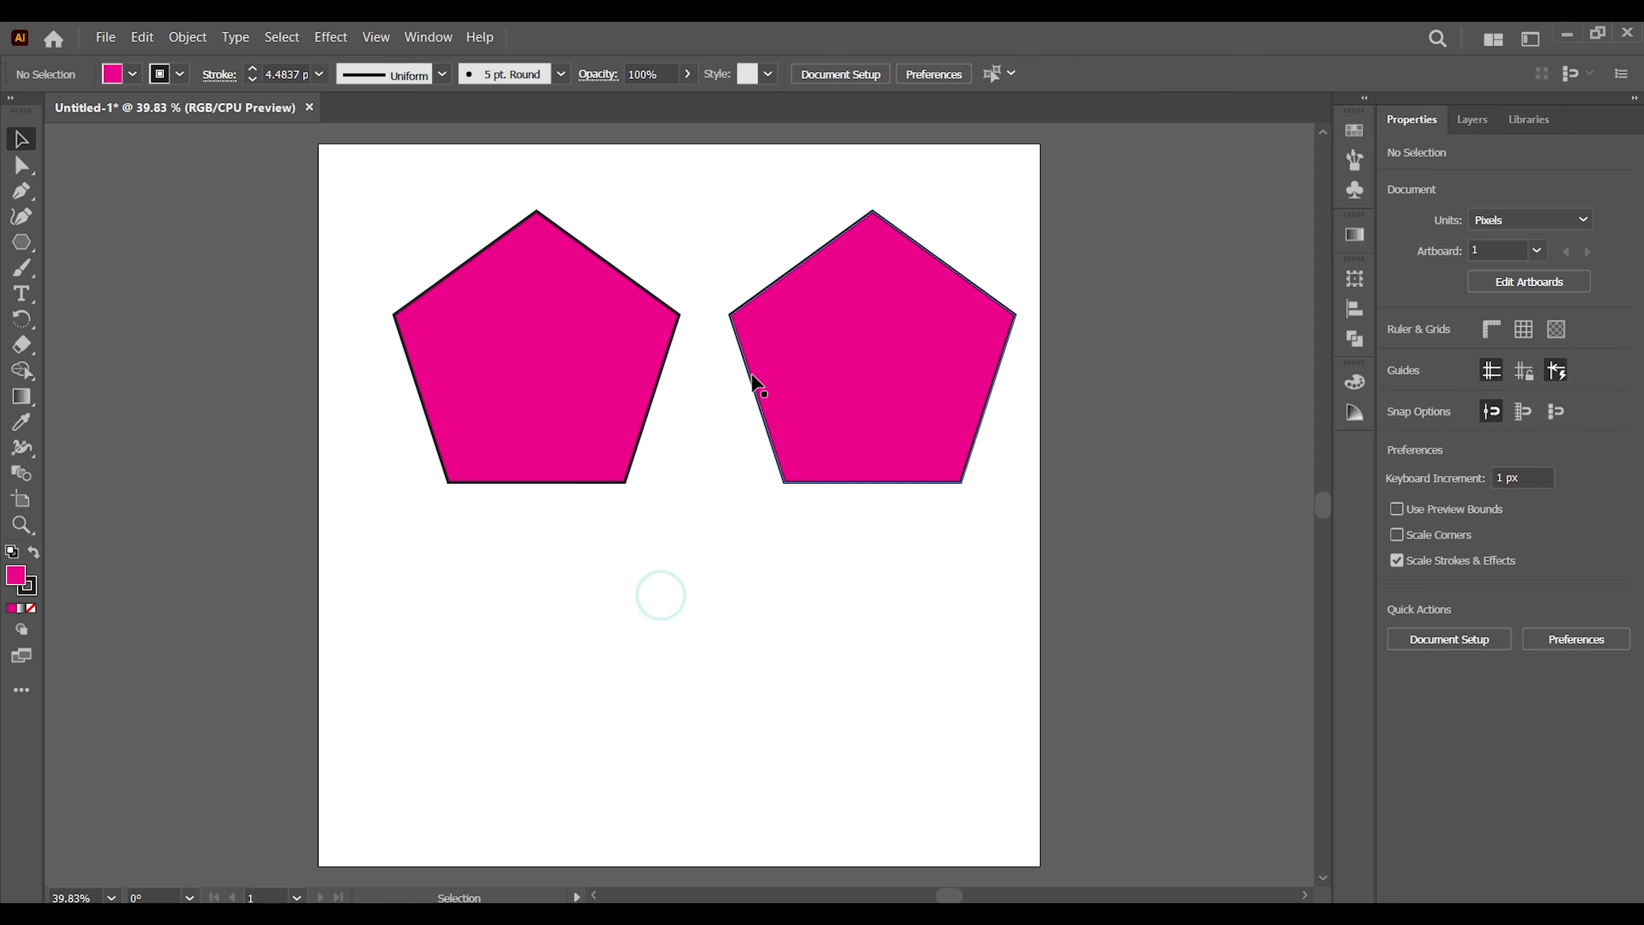
Apply a radial gradient fill to the left pentagon.
click(616, 321)
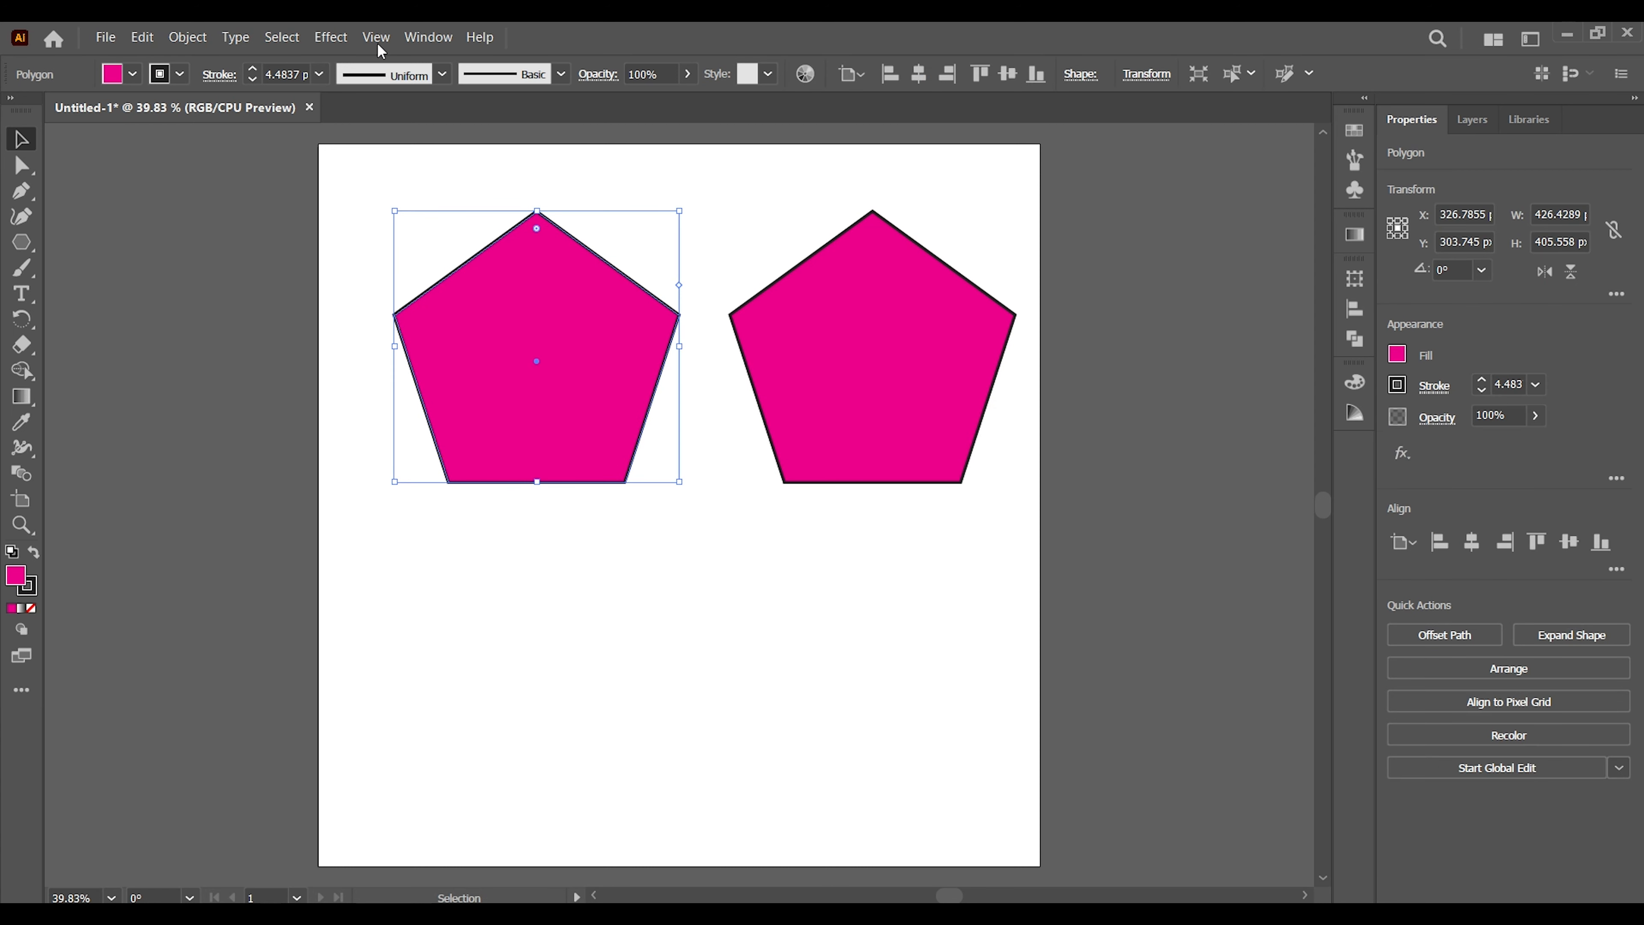
click(378, 442)
click(496, 364)
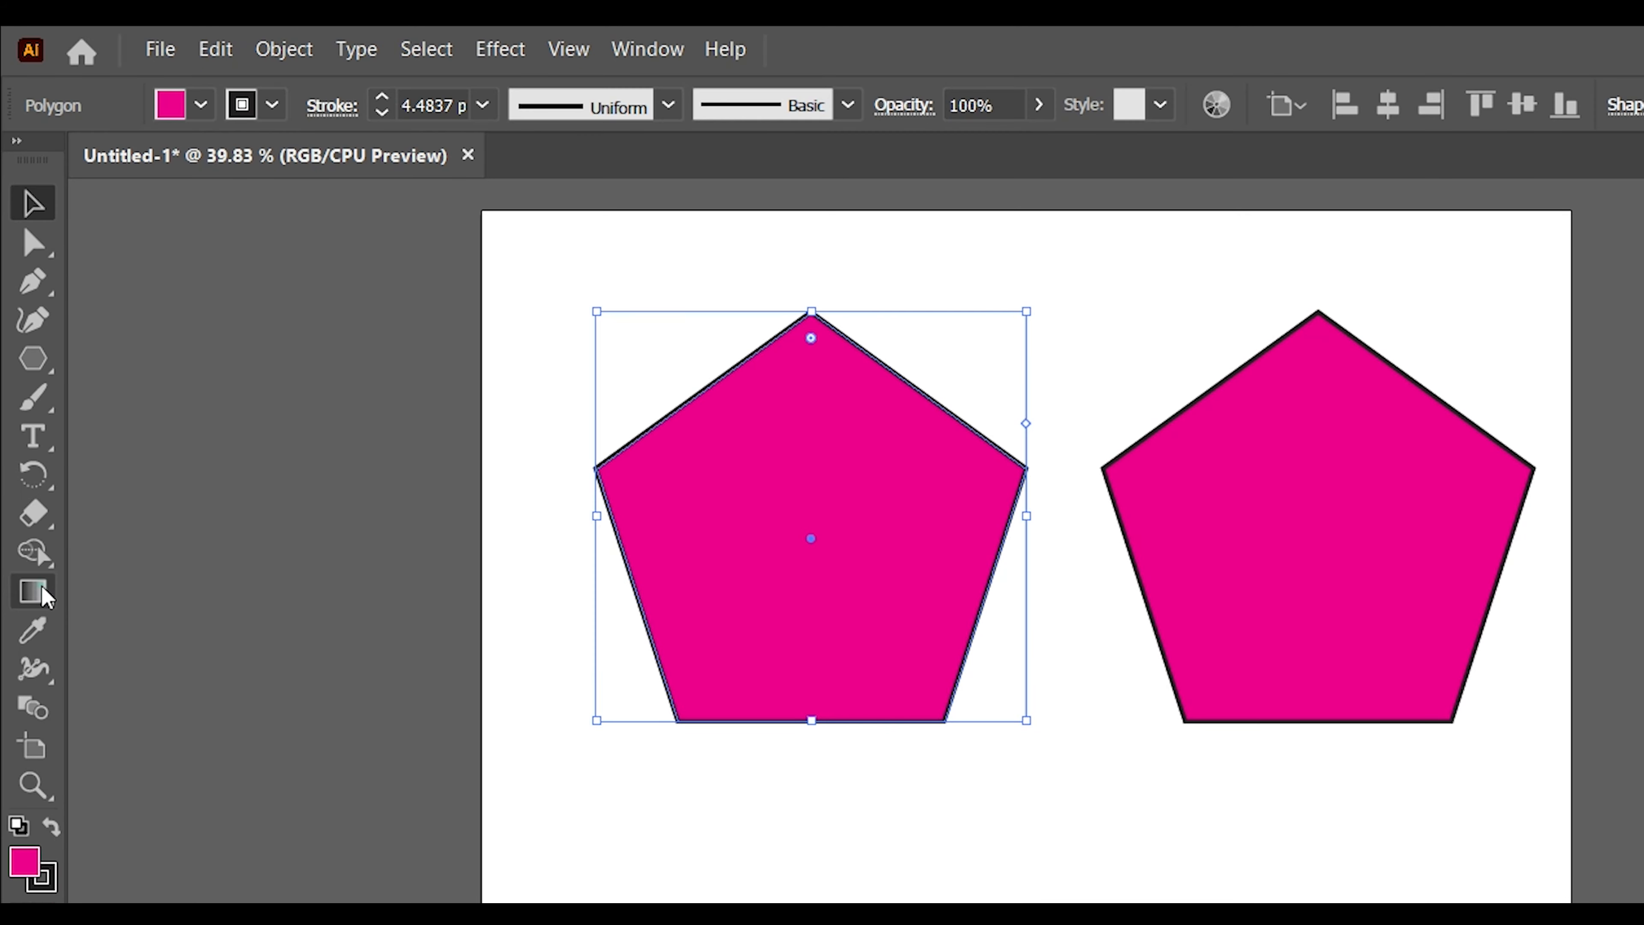
drag(33, 395, 81, 392)
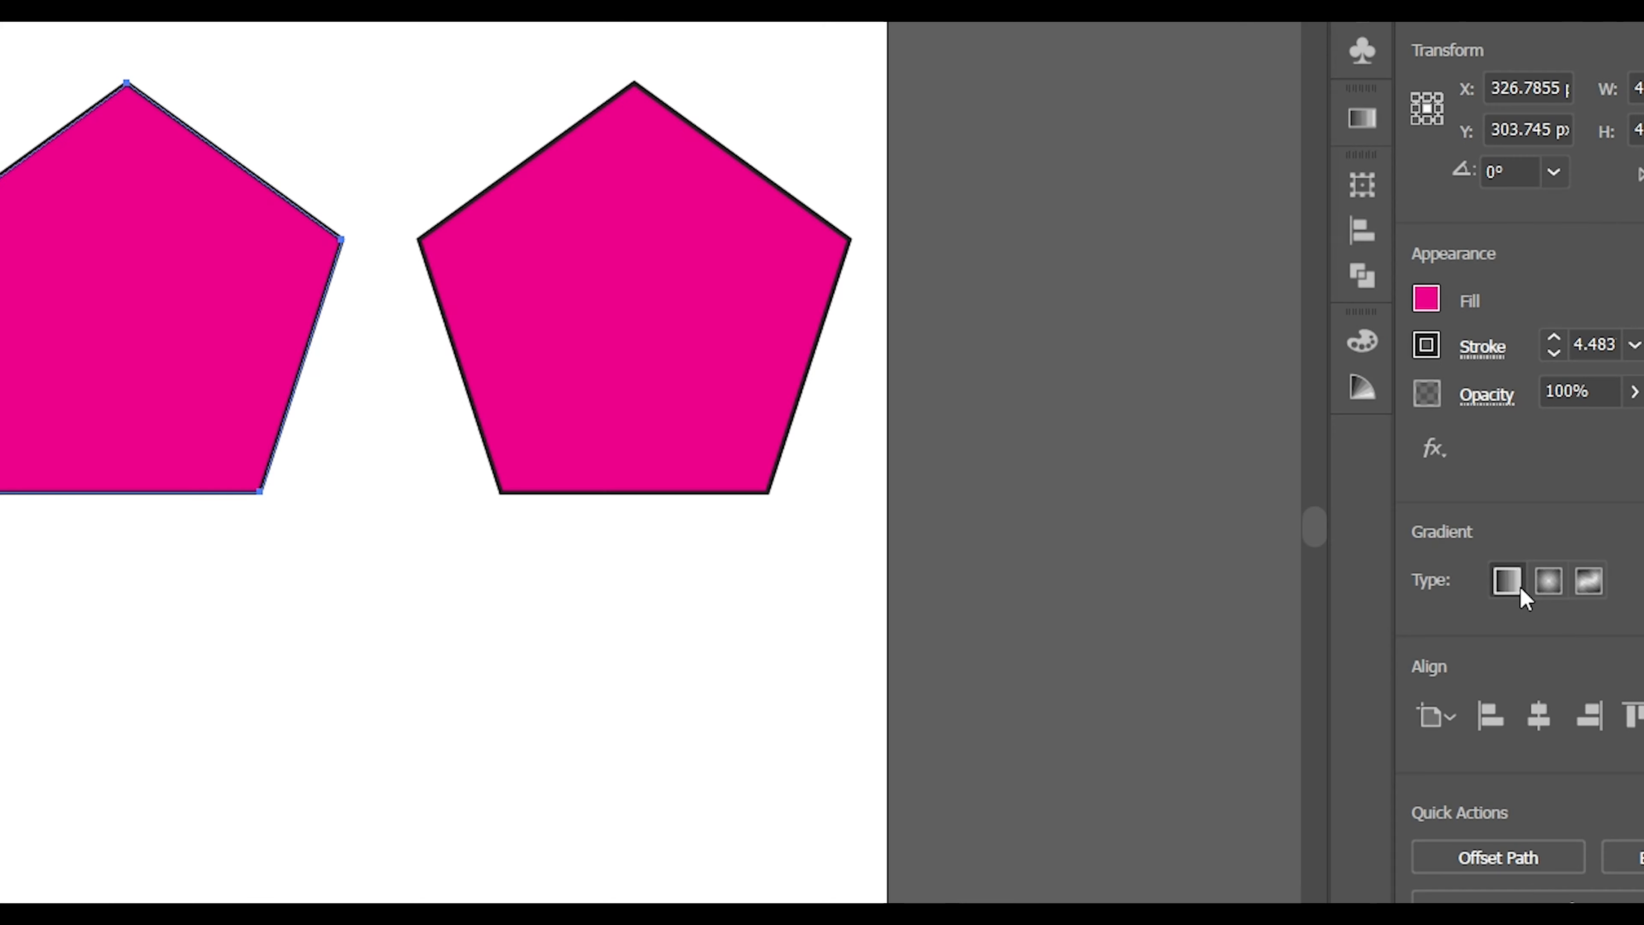
click(1558, 586)
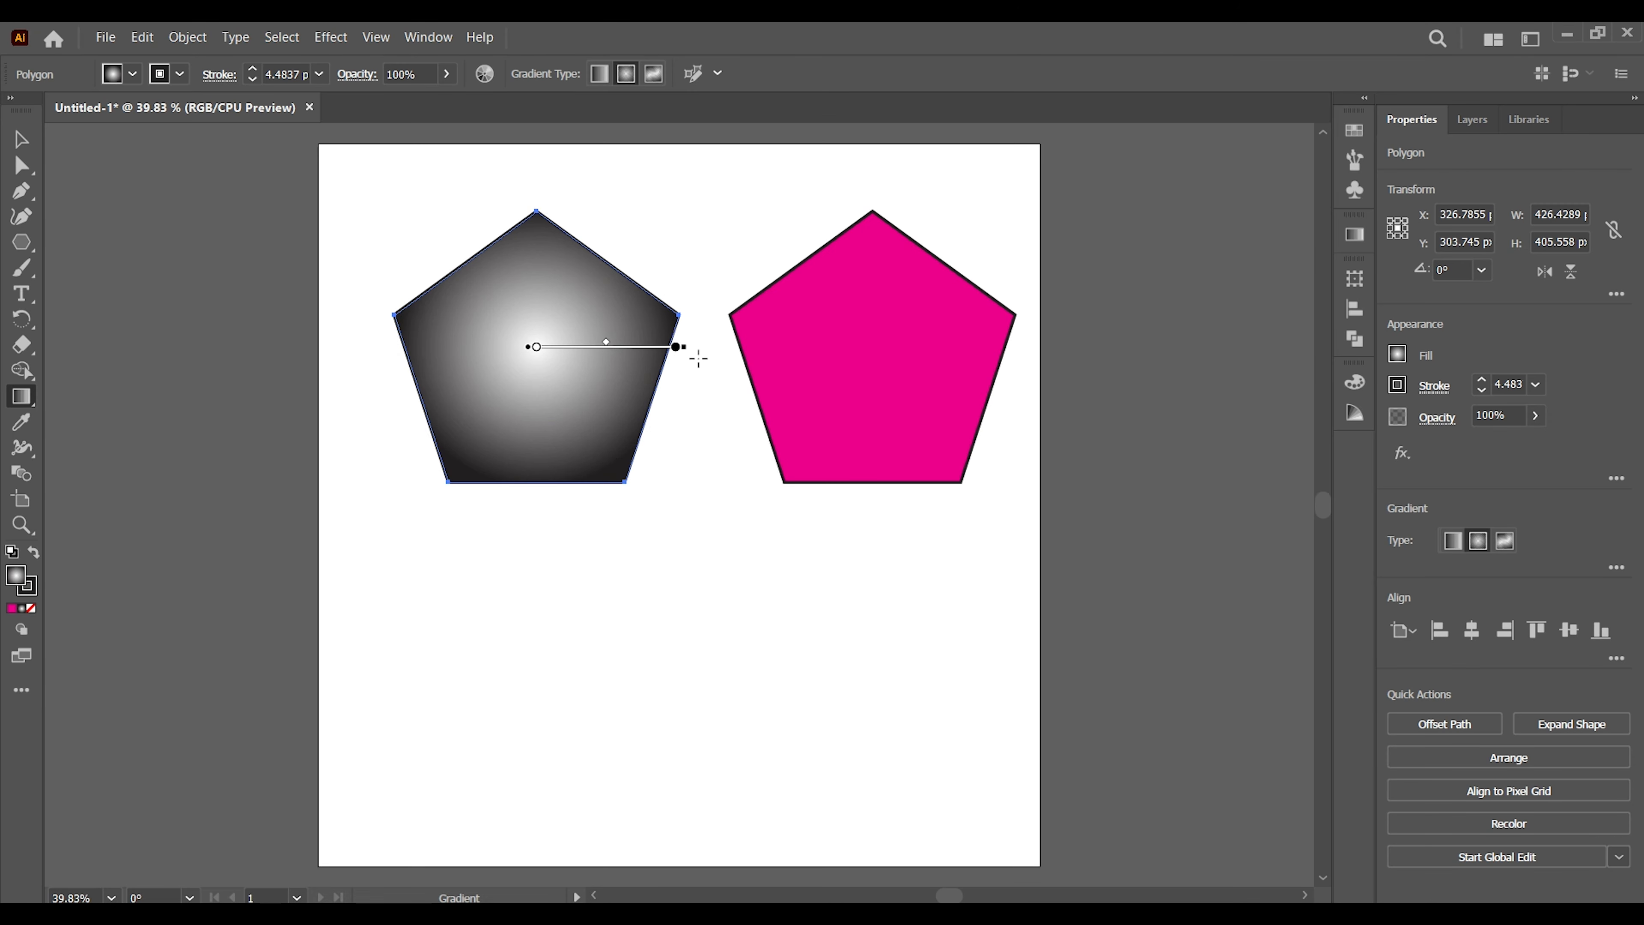
Recolor the outer black stop of the radial gradient with the magenta swatch.
double_click(676, 348)
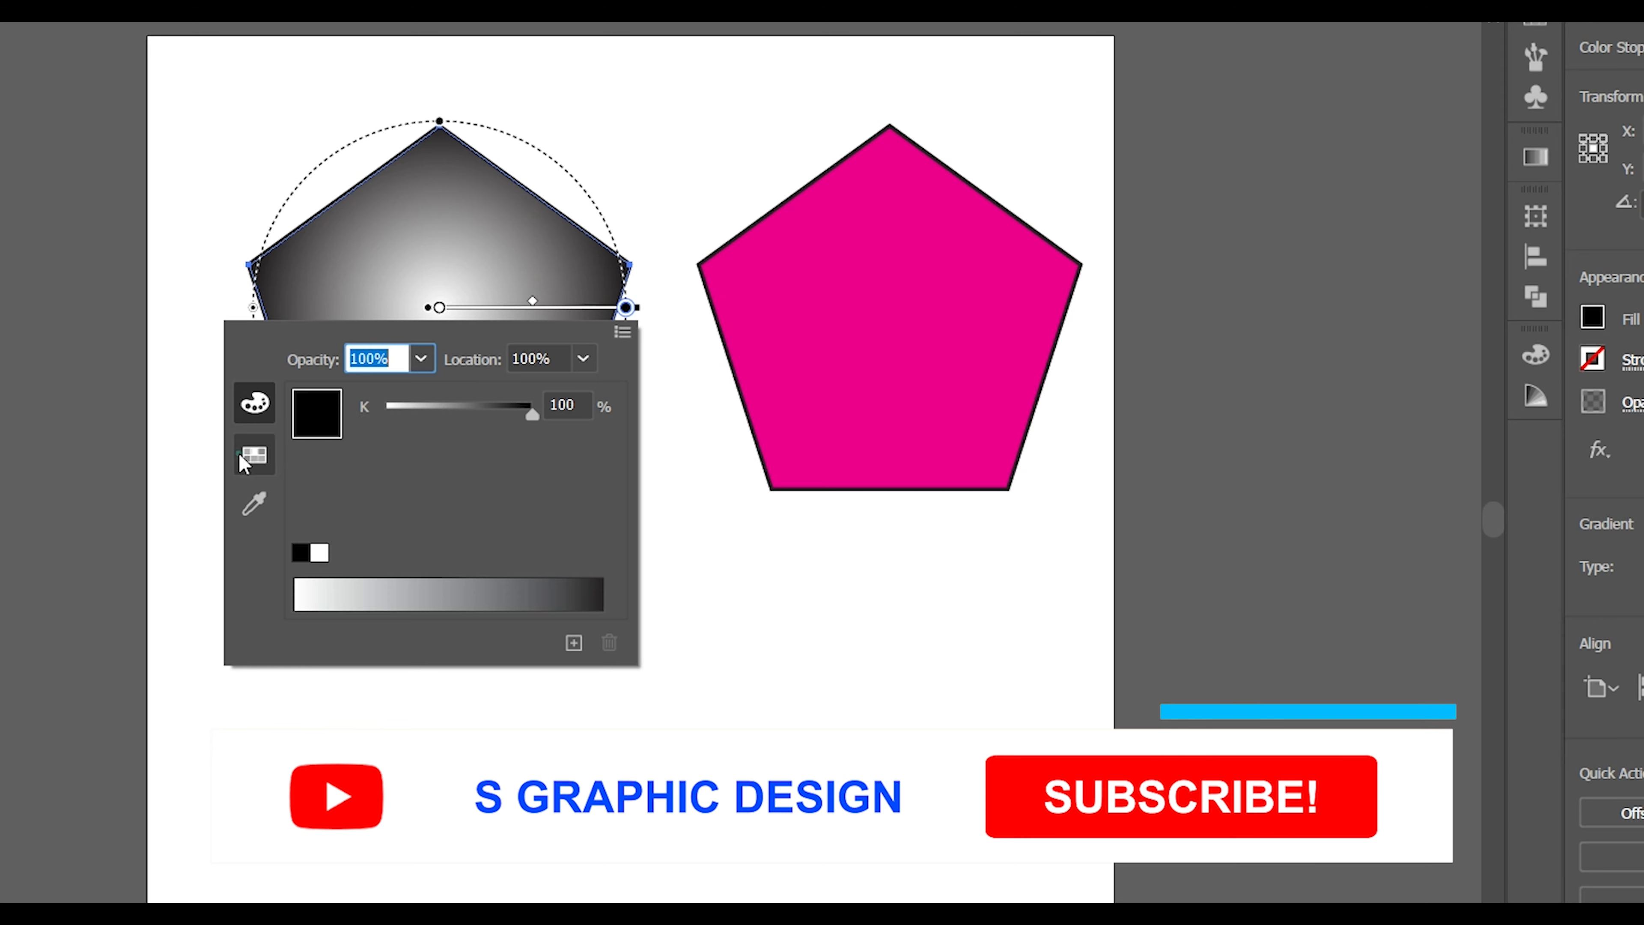
click(255, 455)
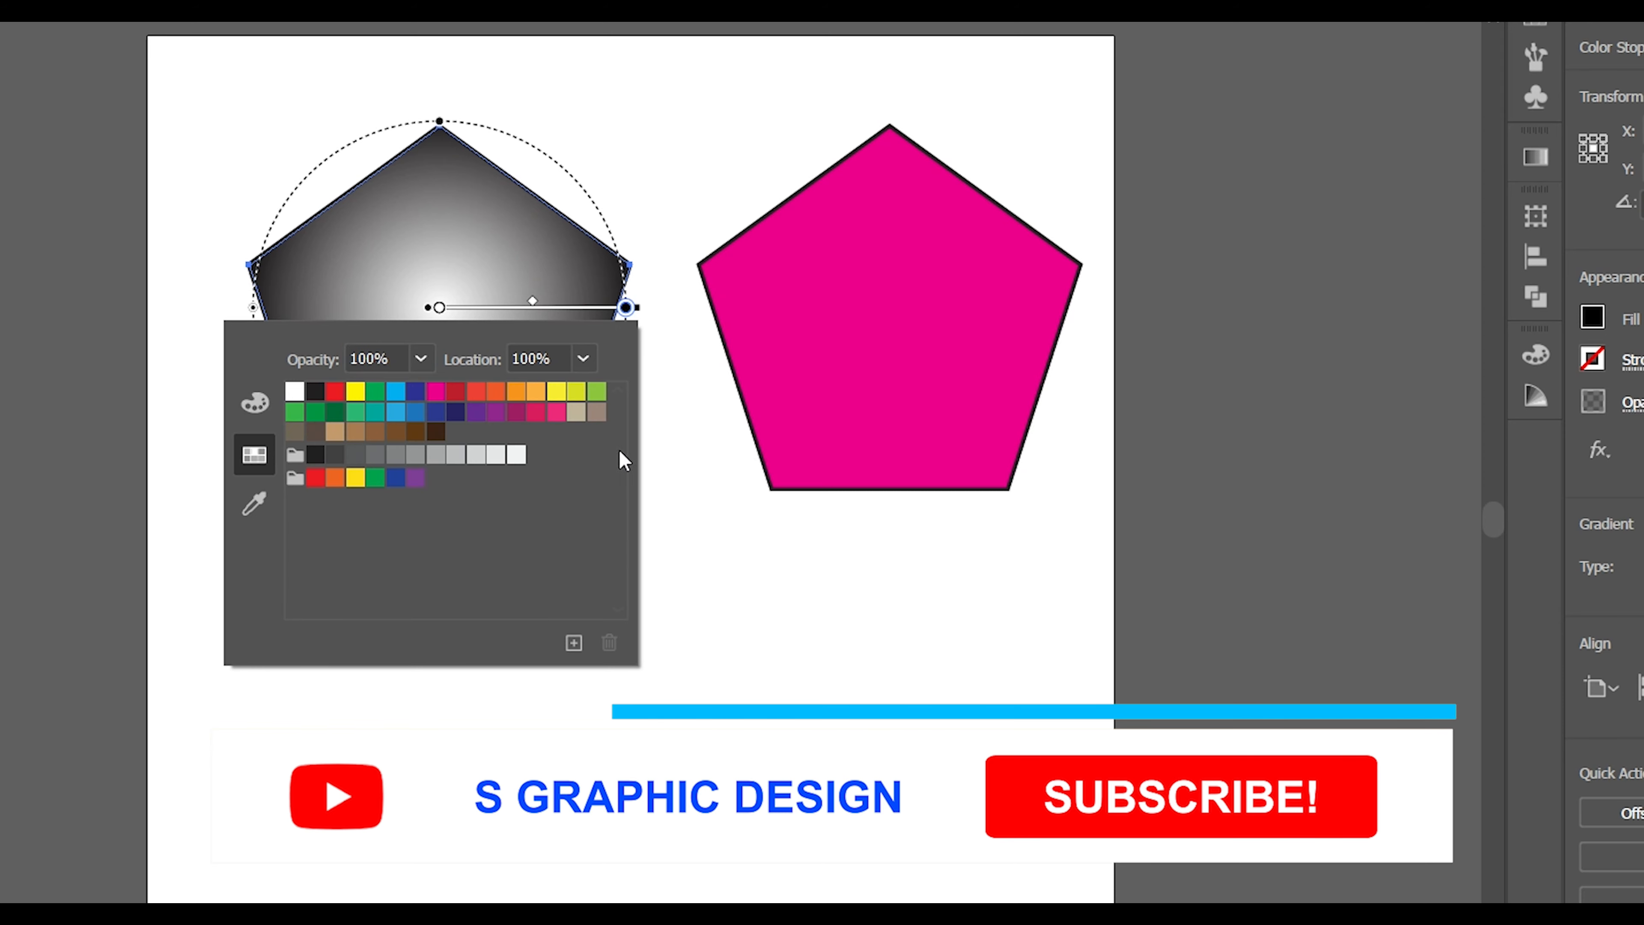
click(435, 391)
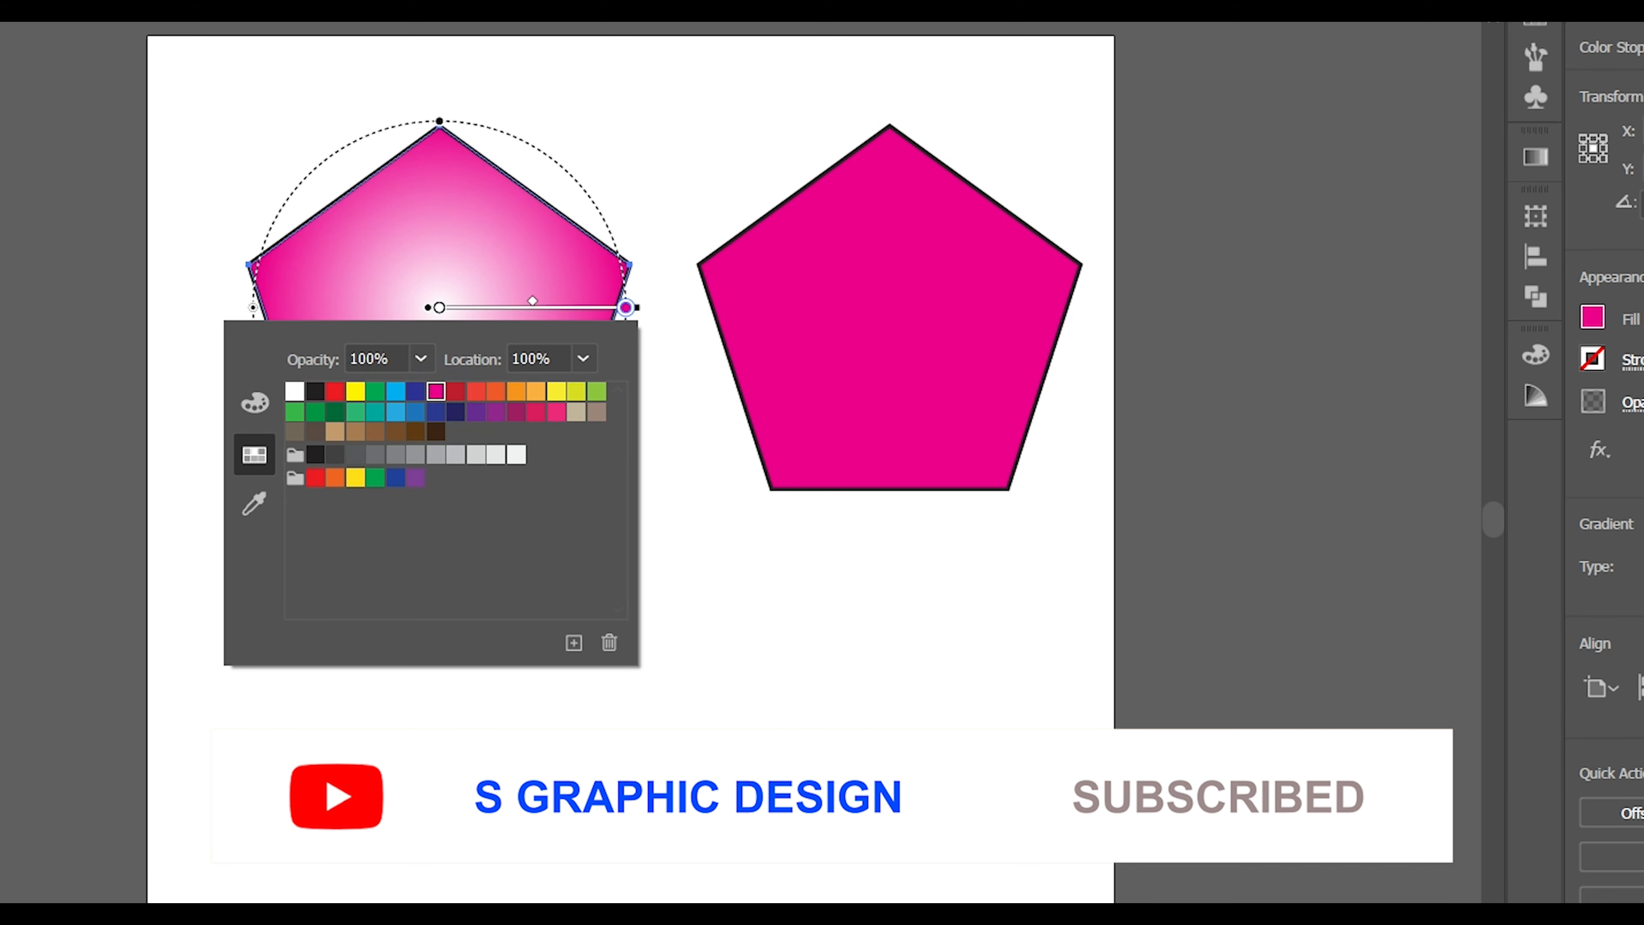
key(Escape)
Remove the stroke from the gradient-filled pentagon by setting it to None.
click(21, 139)
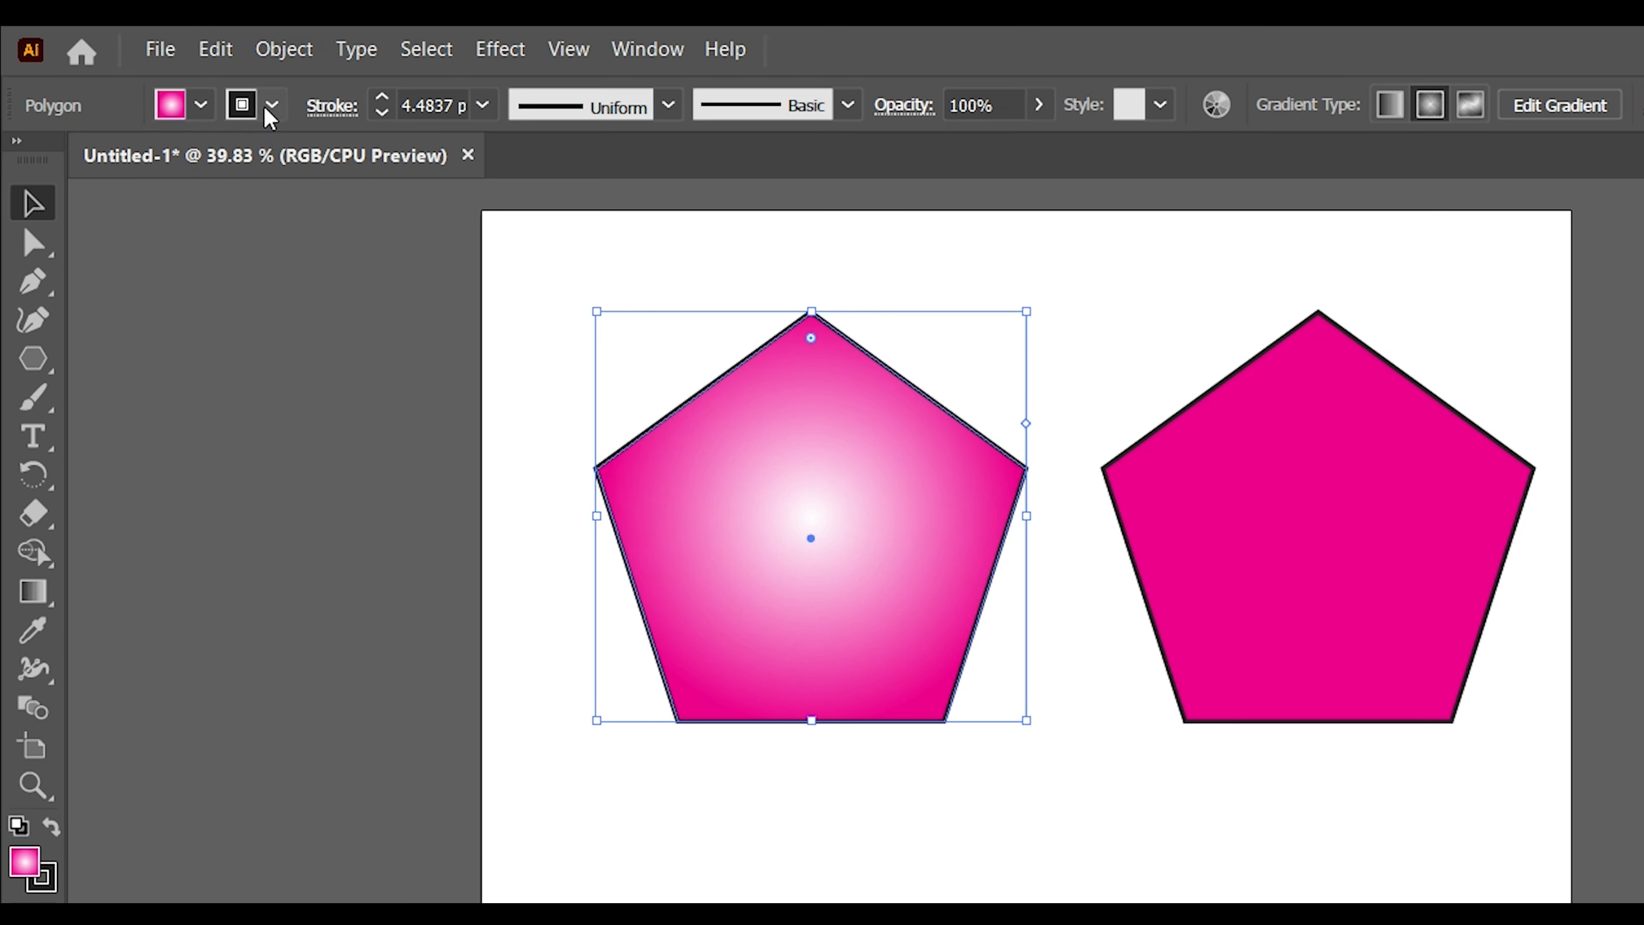
click(180, 73)
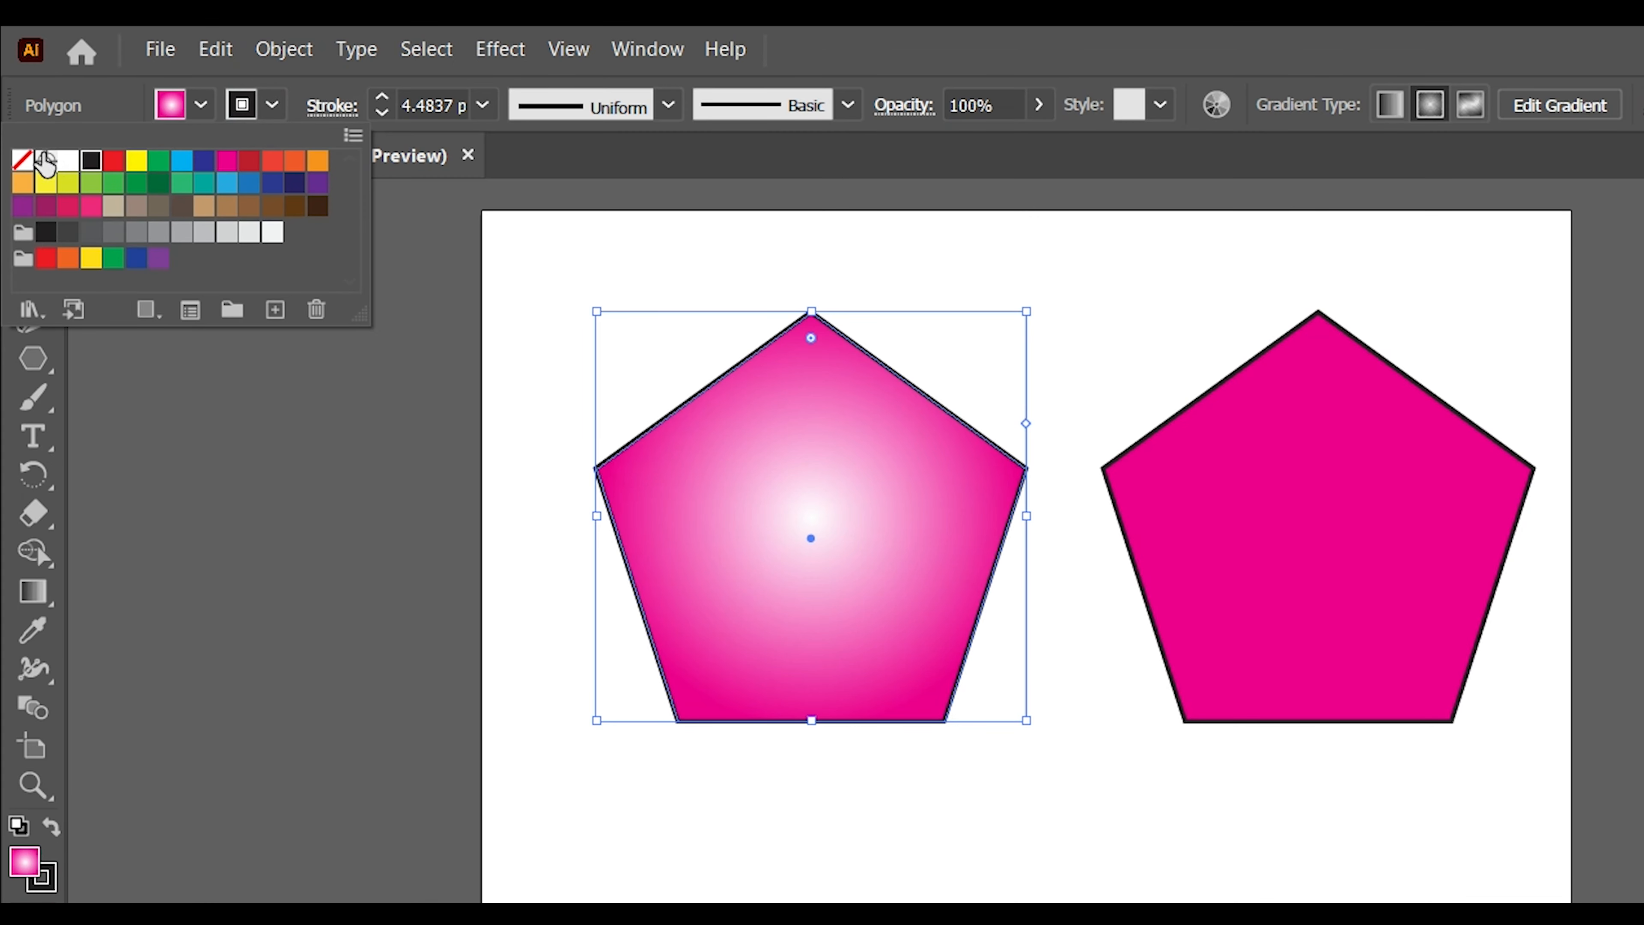
click(22, 159)
click(731, 836)
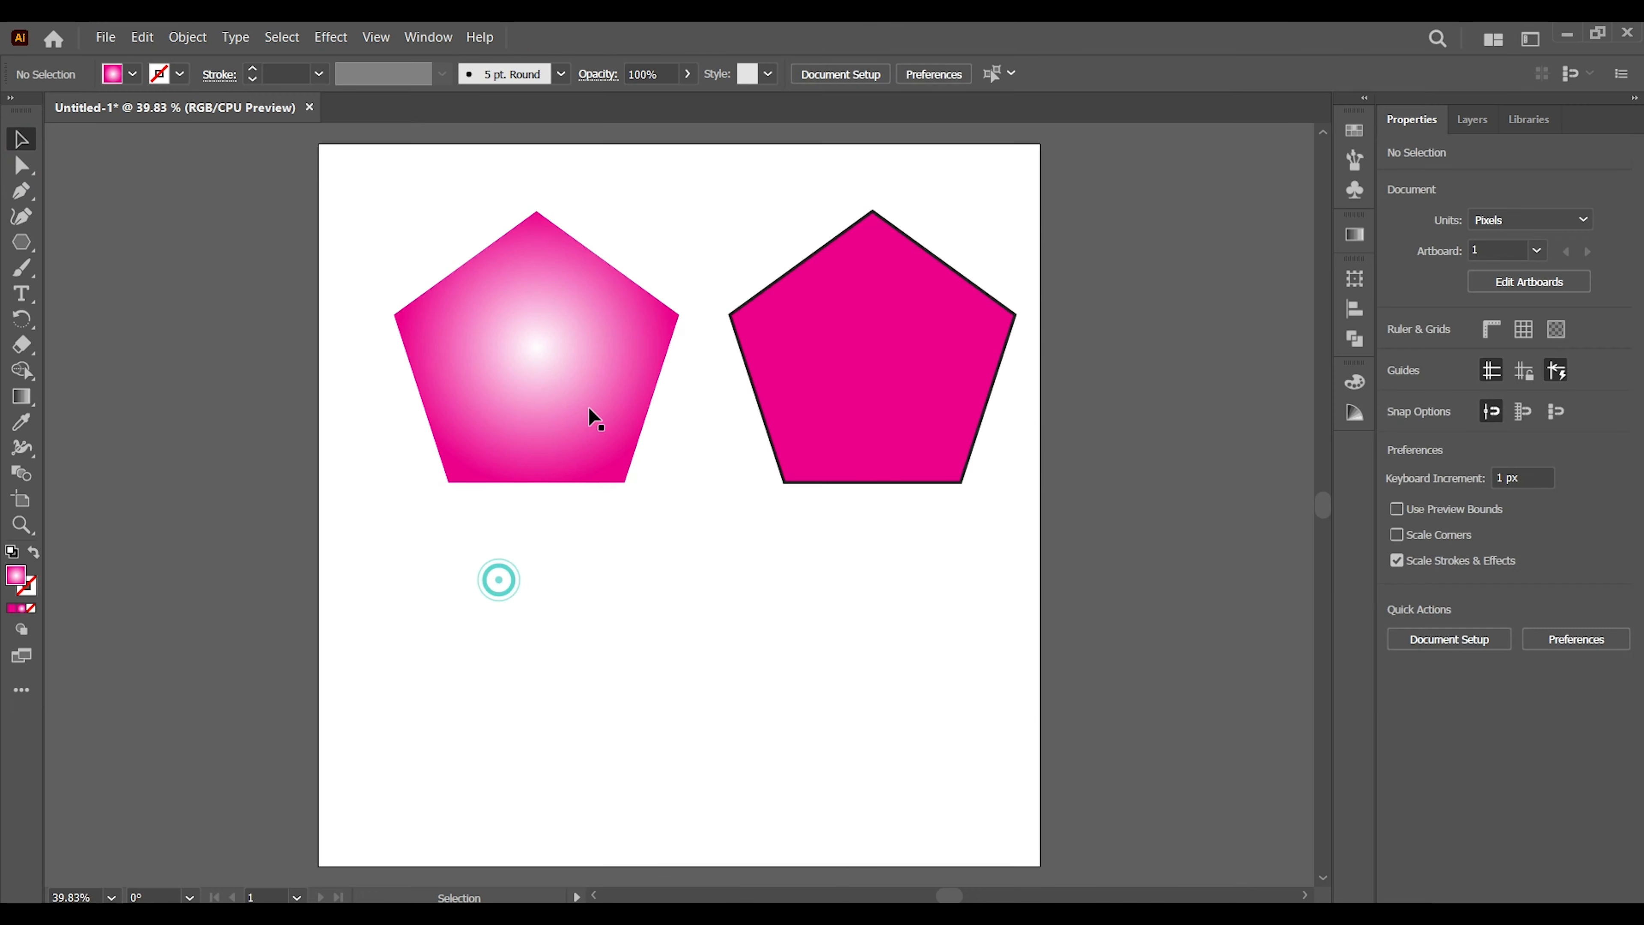
Apply the Pucker & Bloat effect to the gradient pentagon with 86% bloat to form a five-petal flower.
click(903, 538)
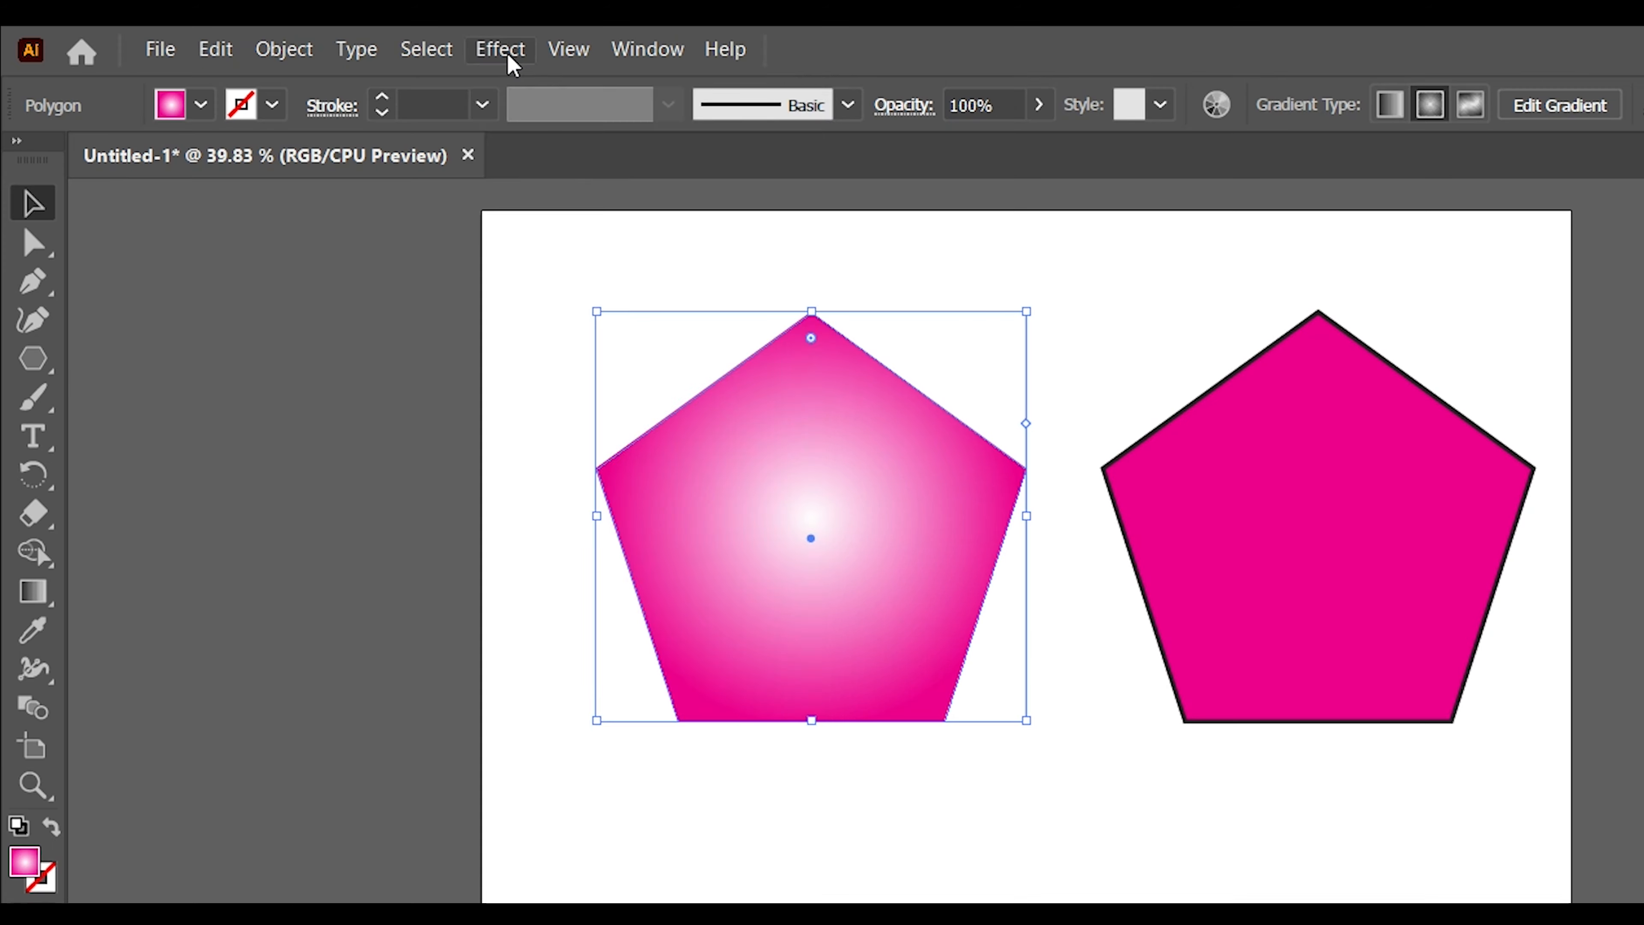
click(510, 58)
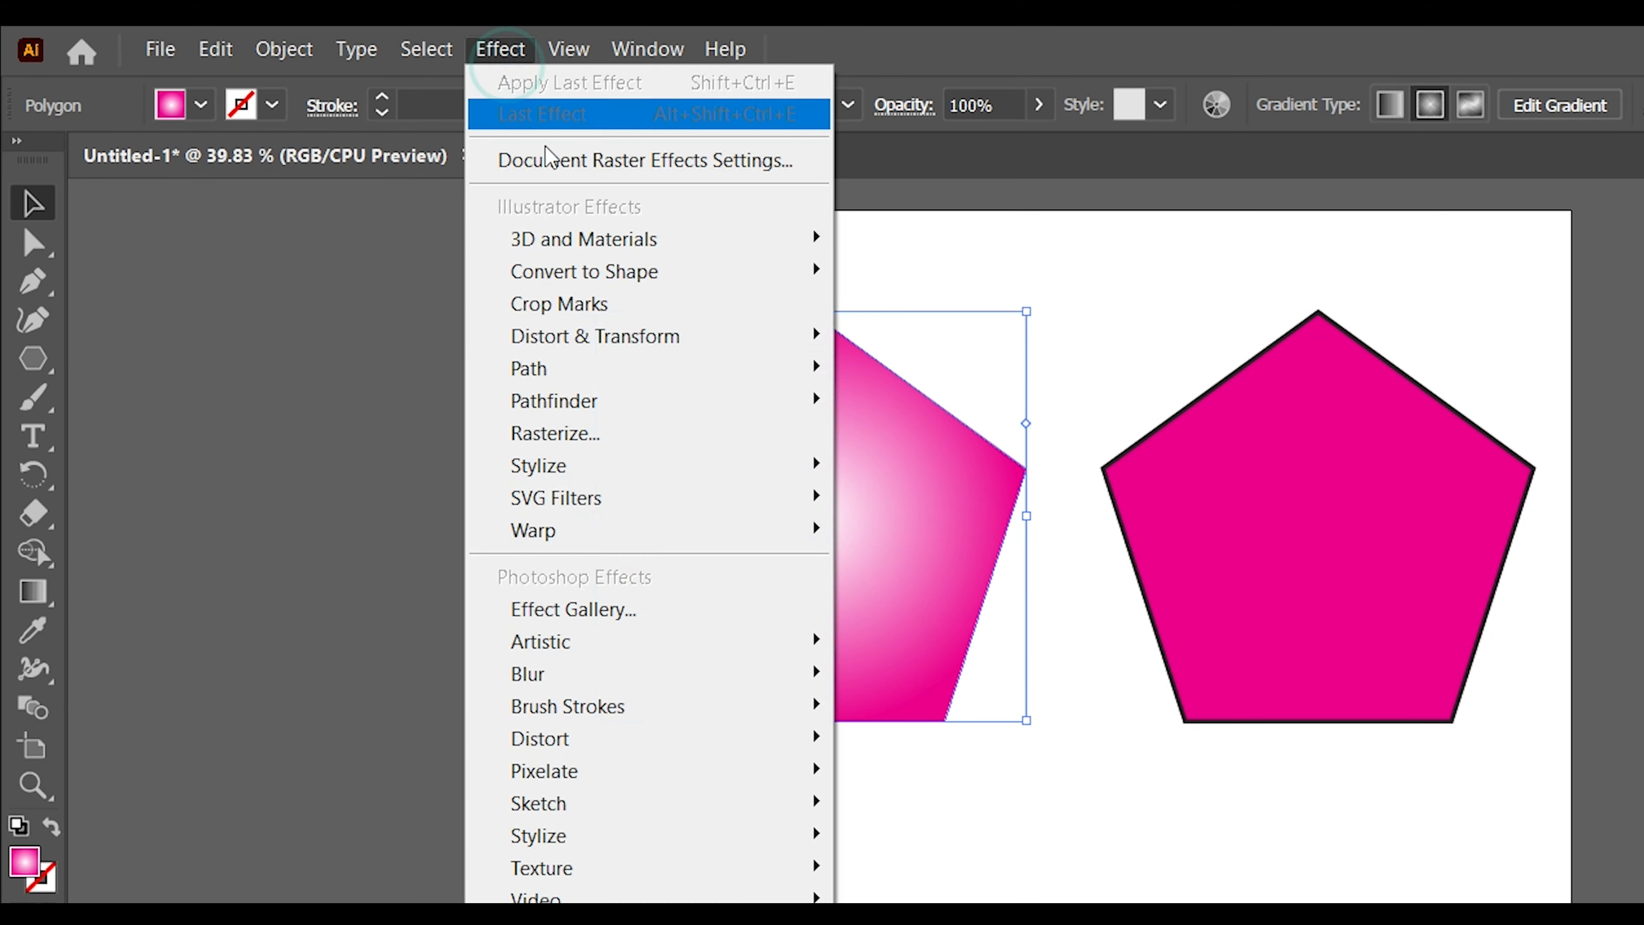
mouse_move(612, 338)
click(881, 367)
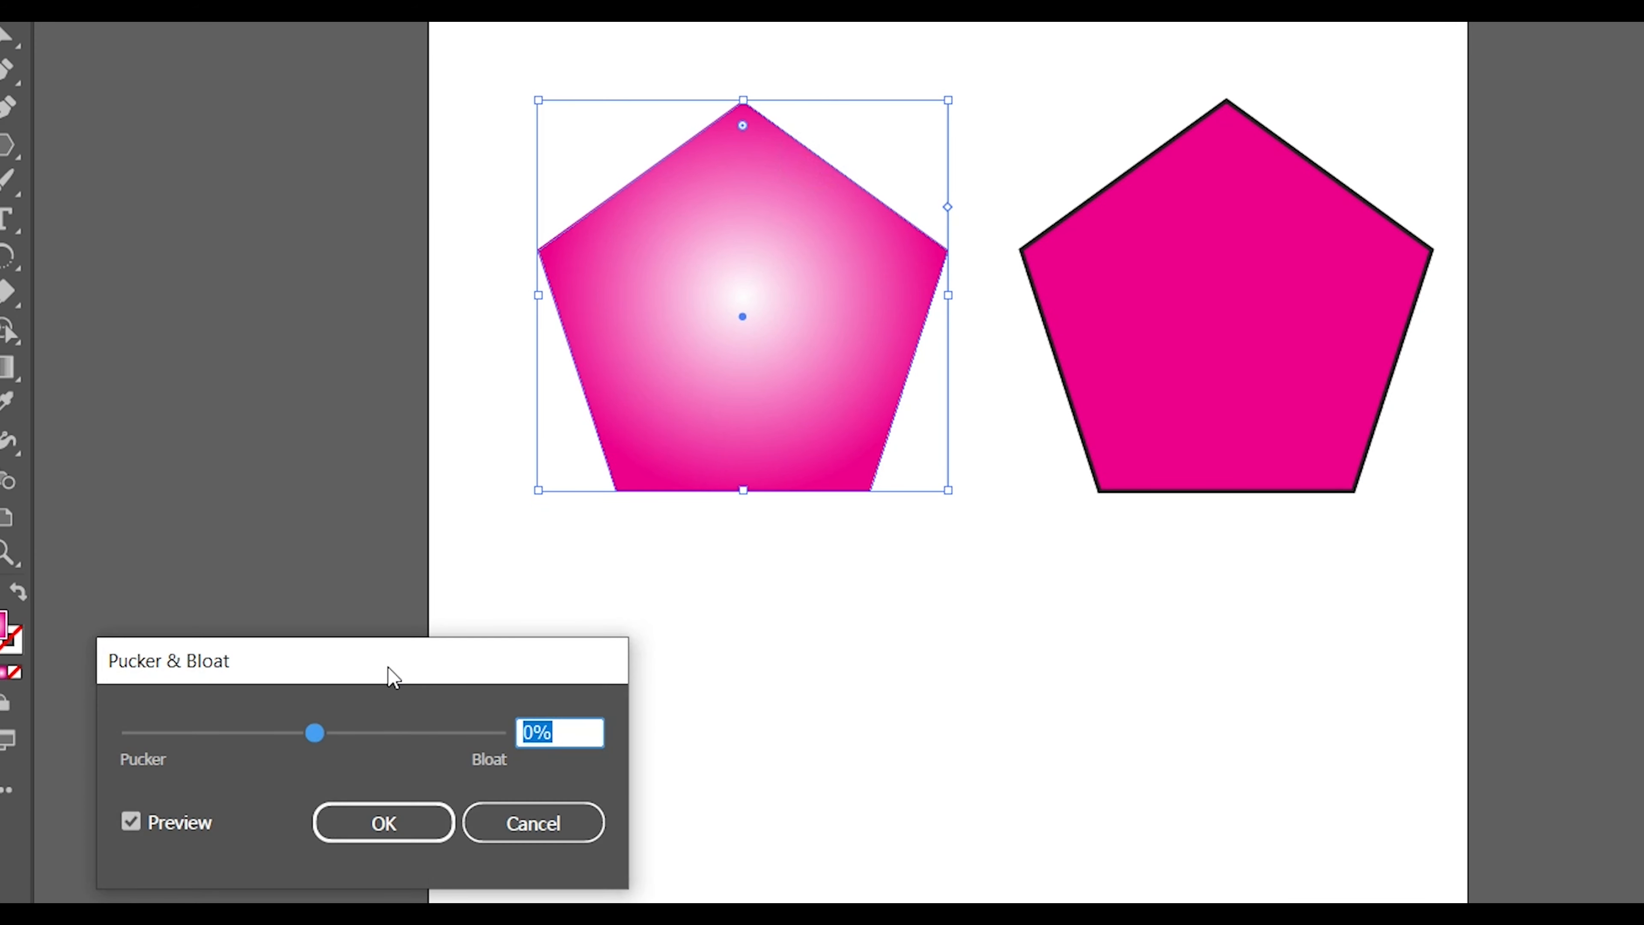
drag(393, 677, 818, 647)
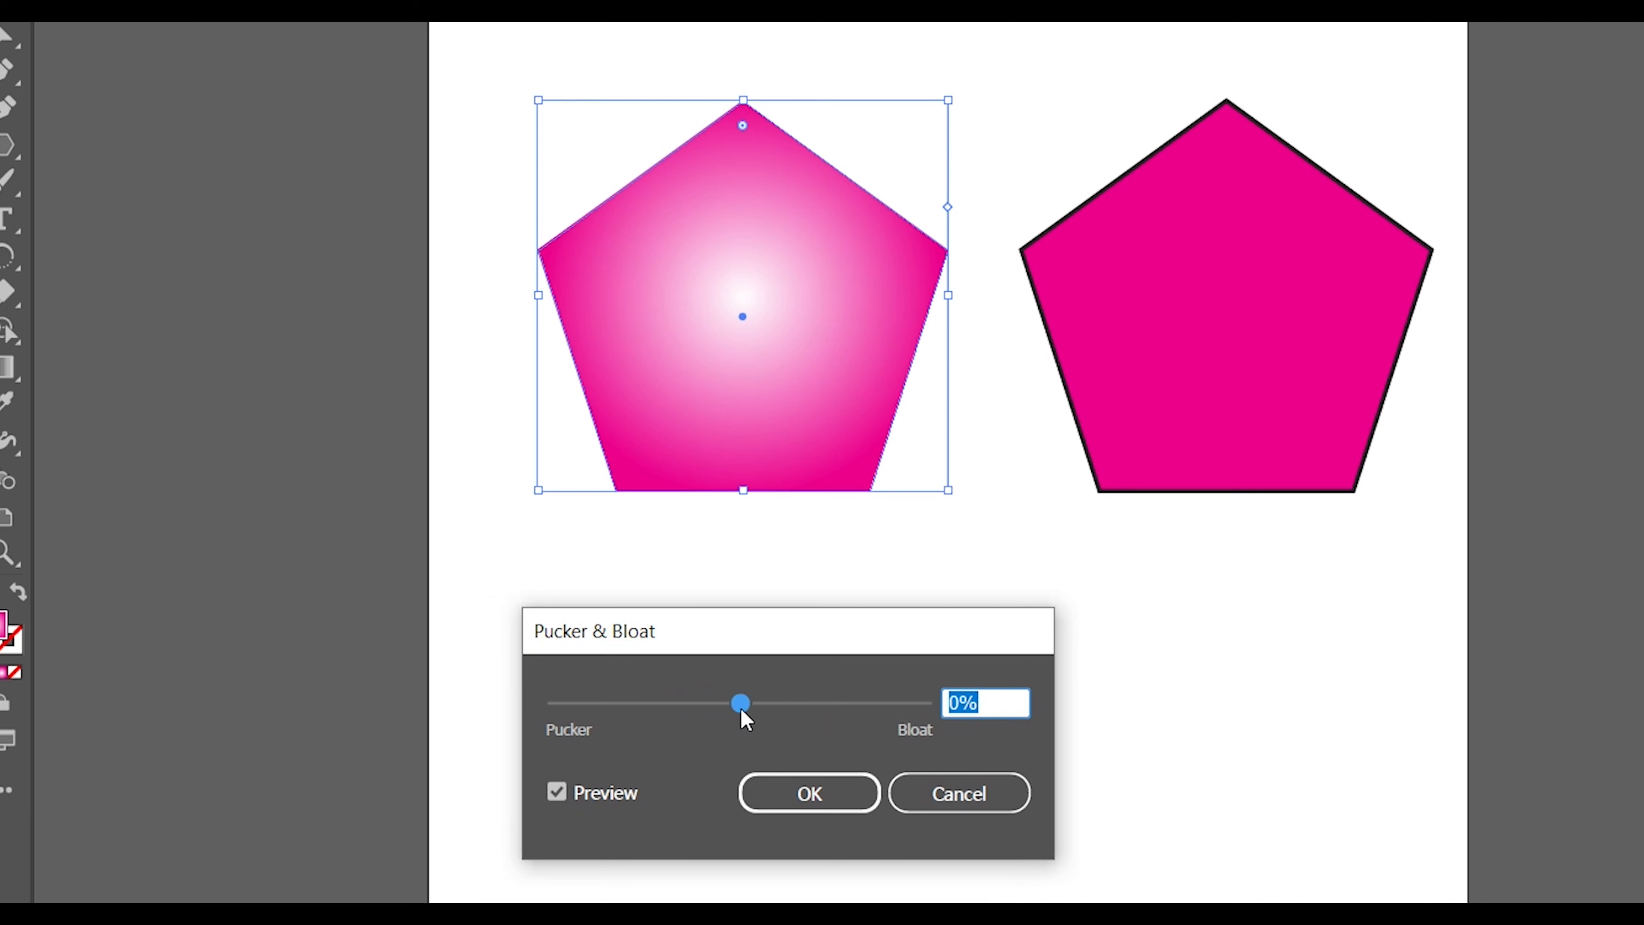
drag(741, 704, 824, 705)
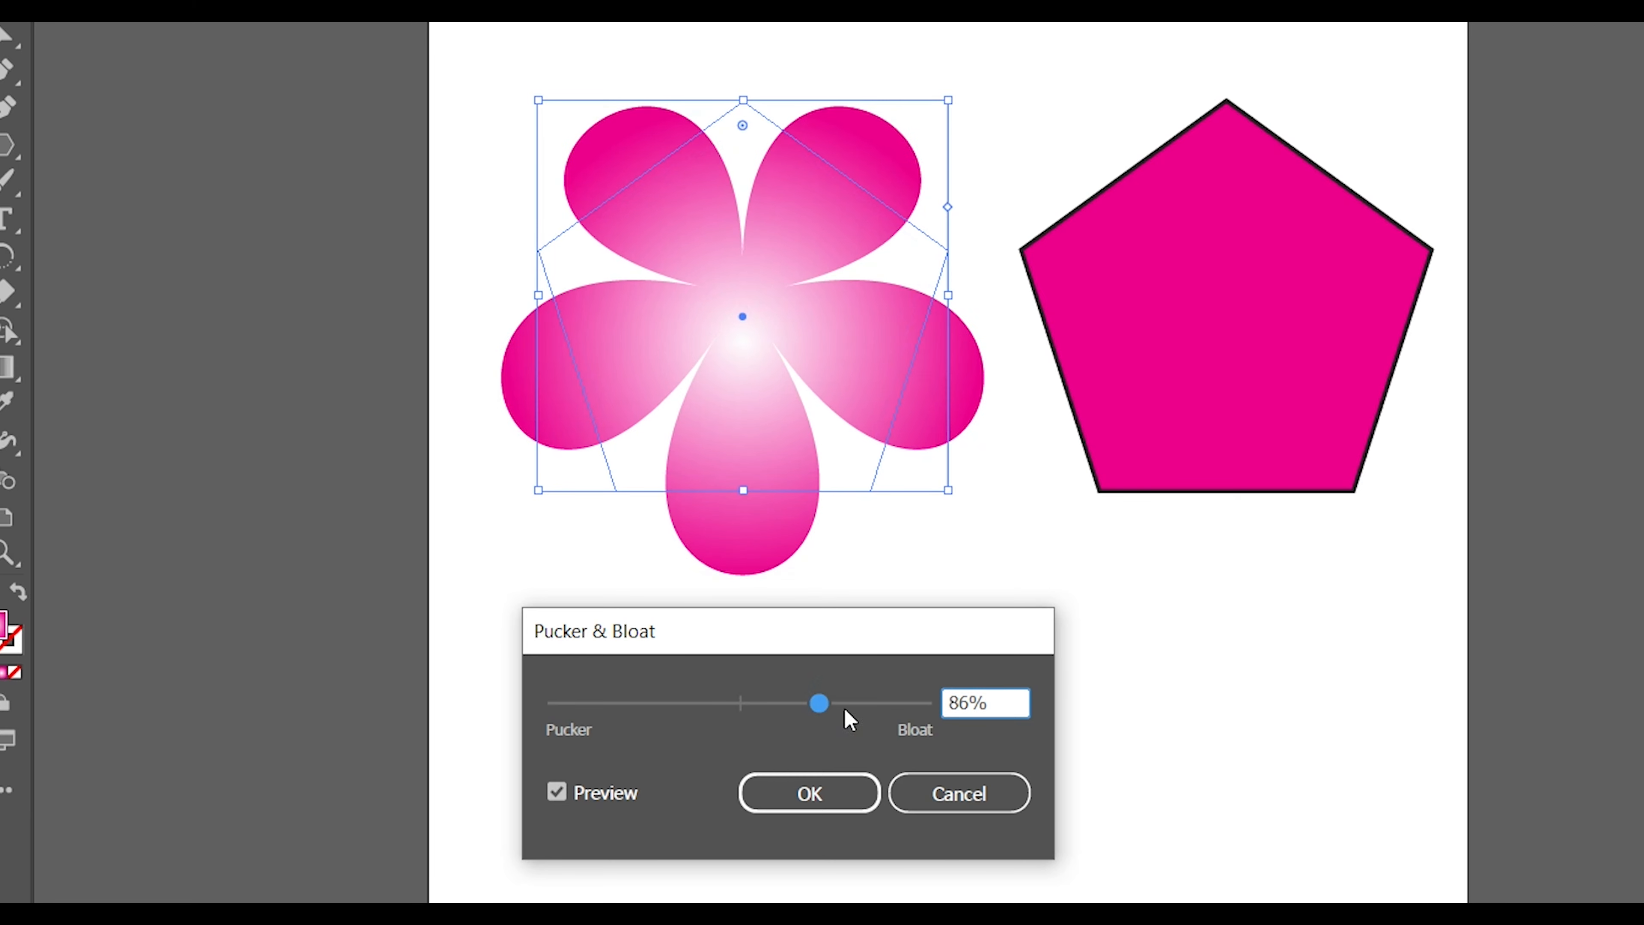
click(844, 801)
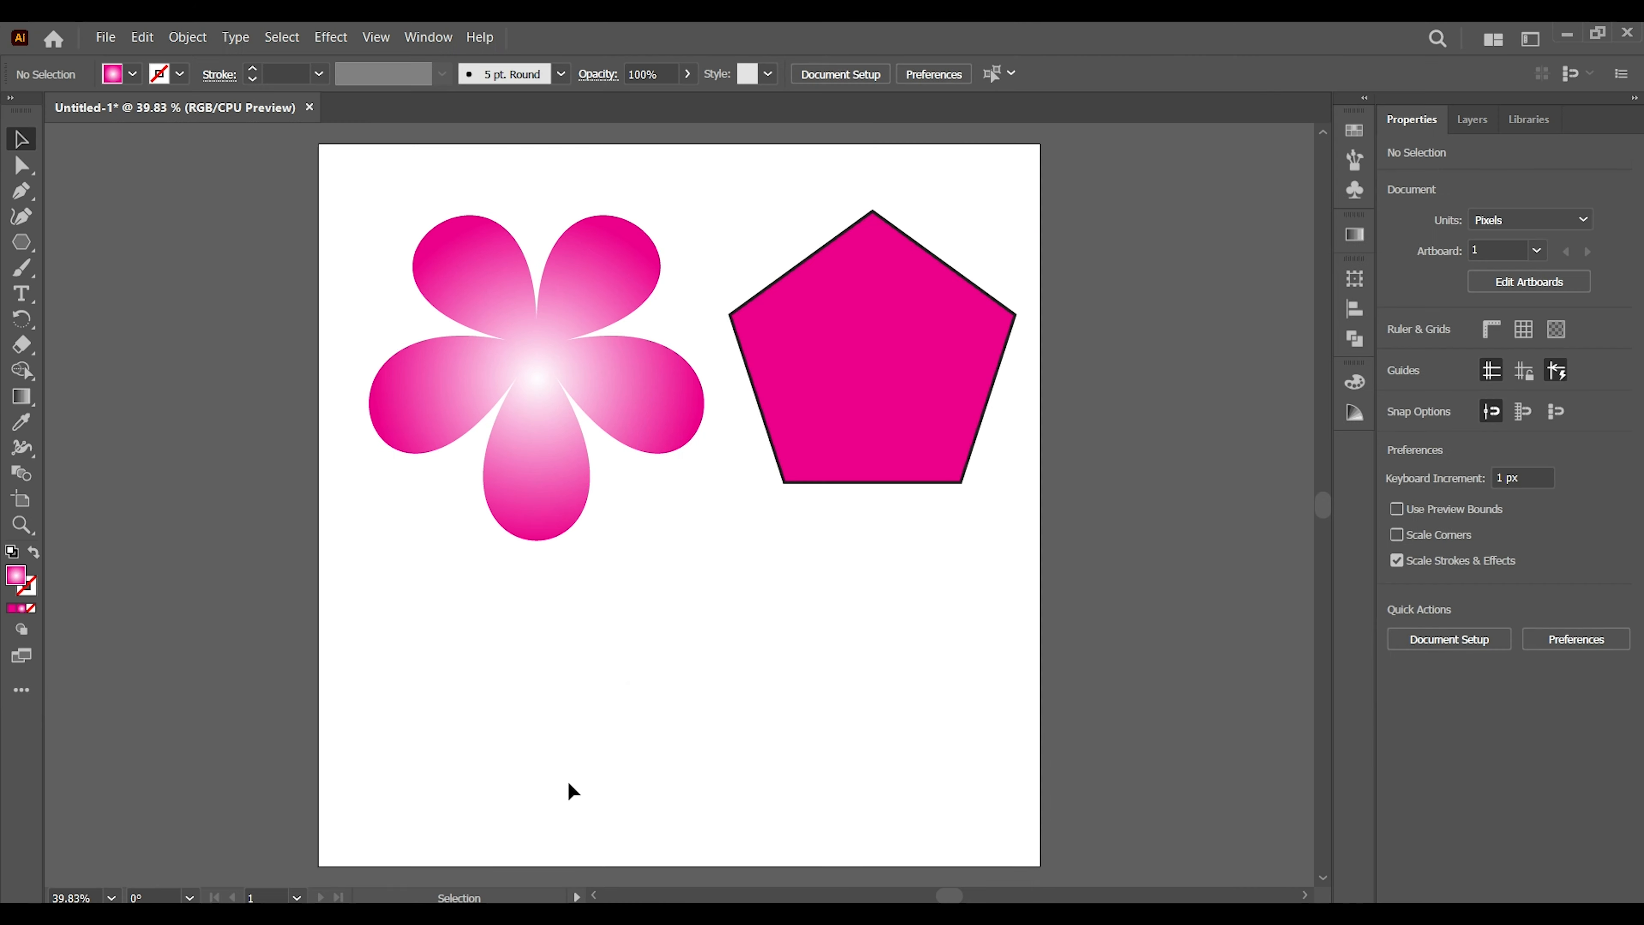
Delete the plain pentagon and create a six-sided polygon with a 50 px radius in its place.
click(760, 419)
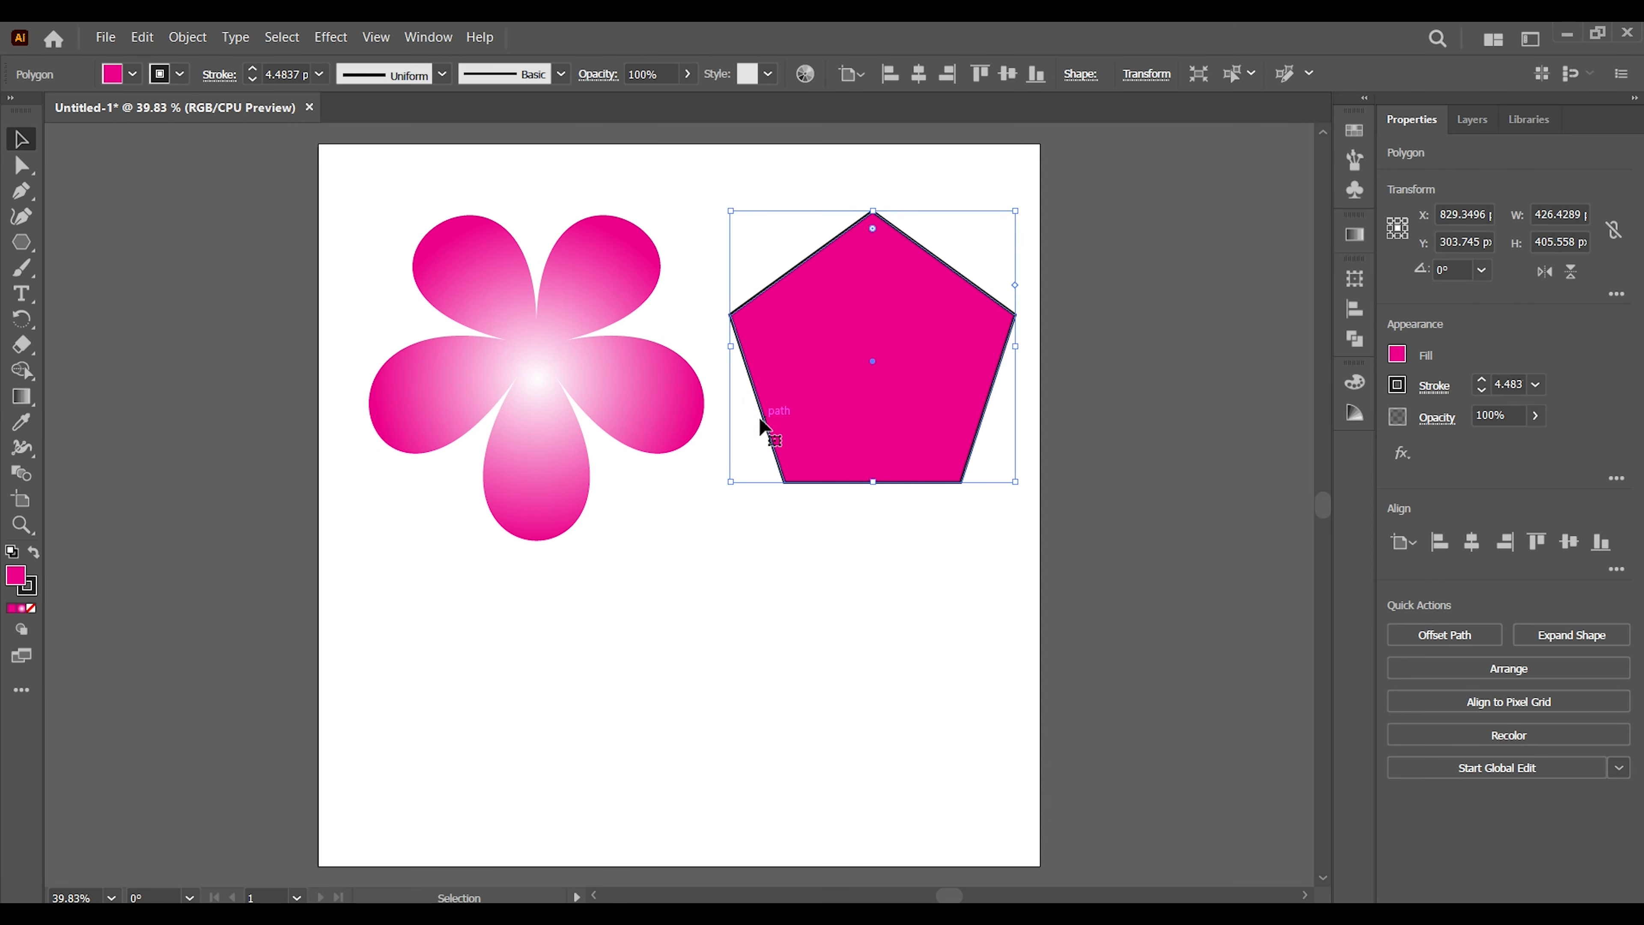
key(Delete)
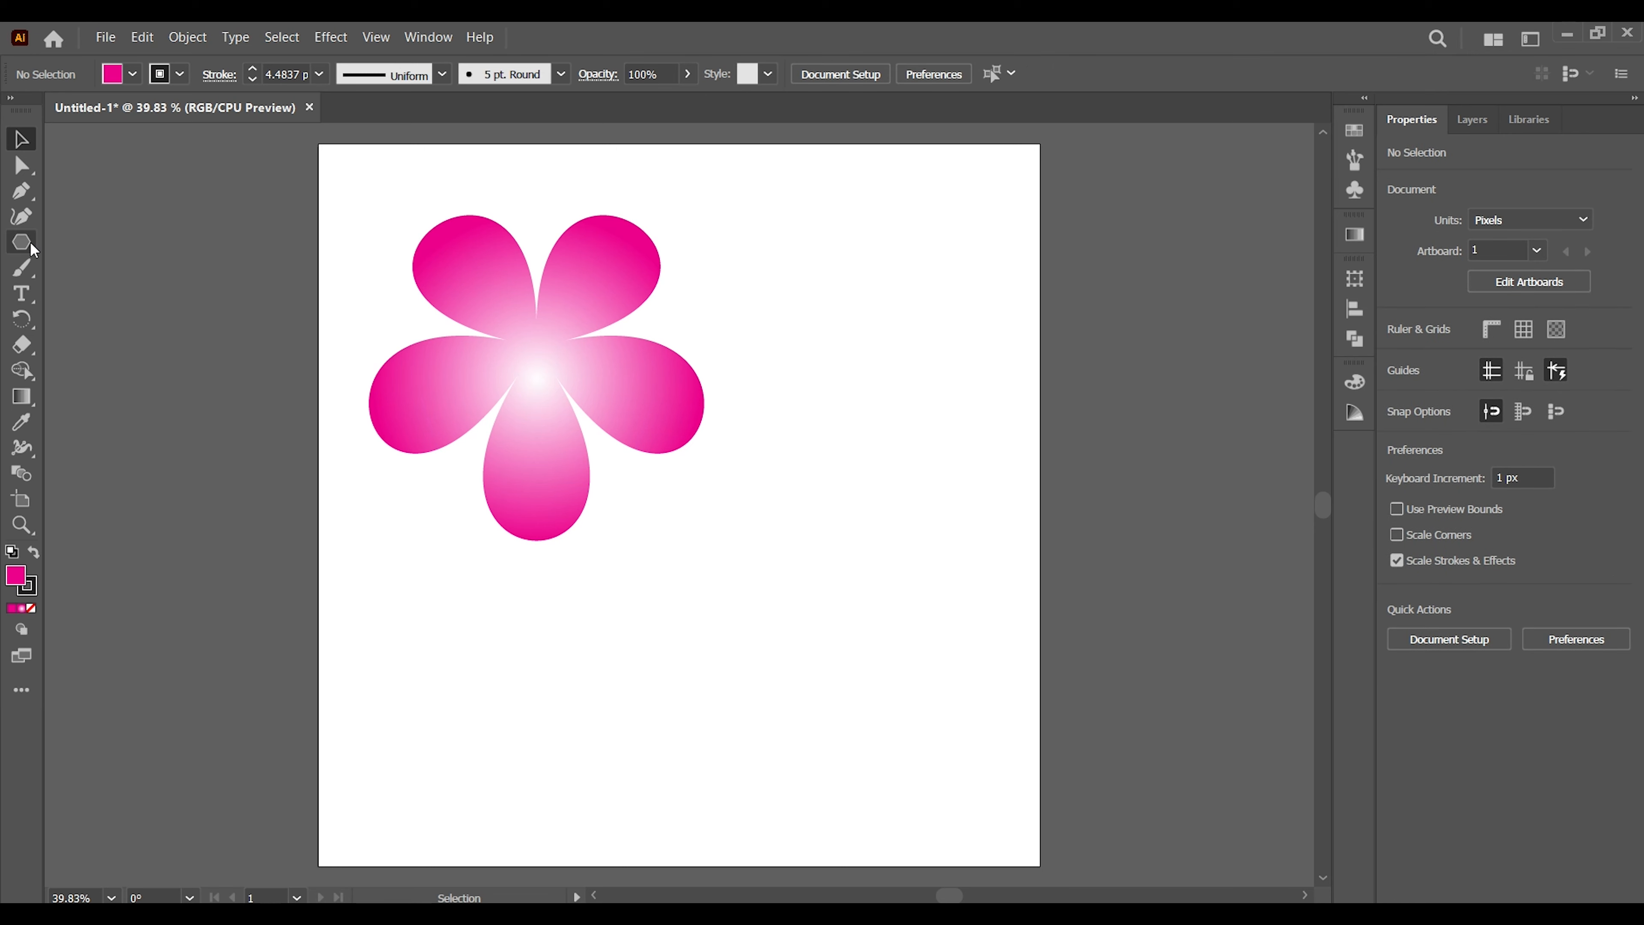
click(32, 246)
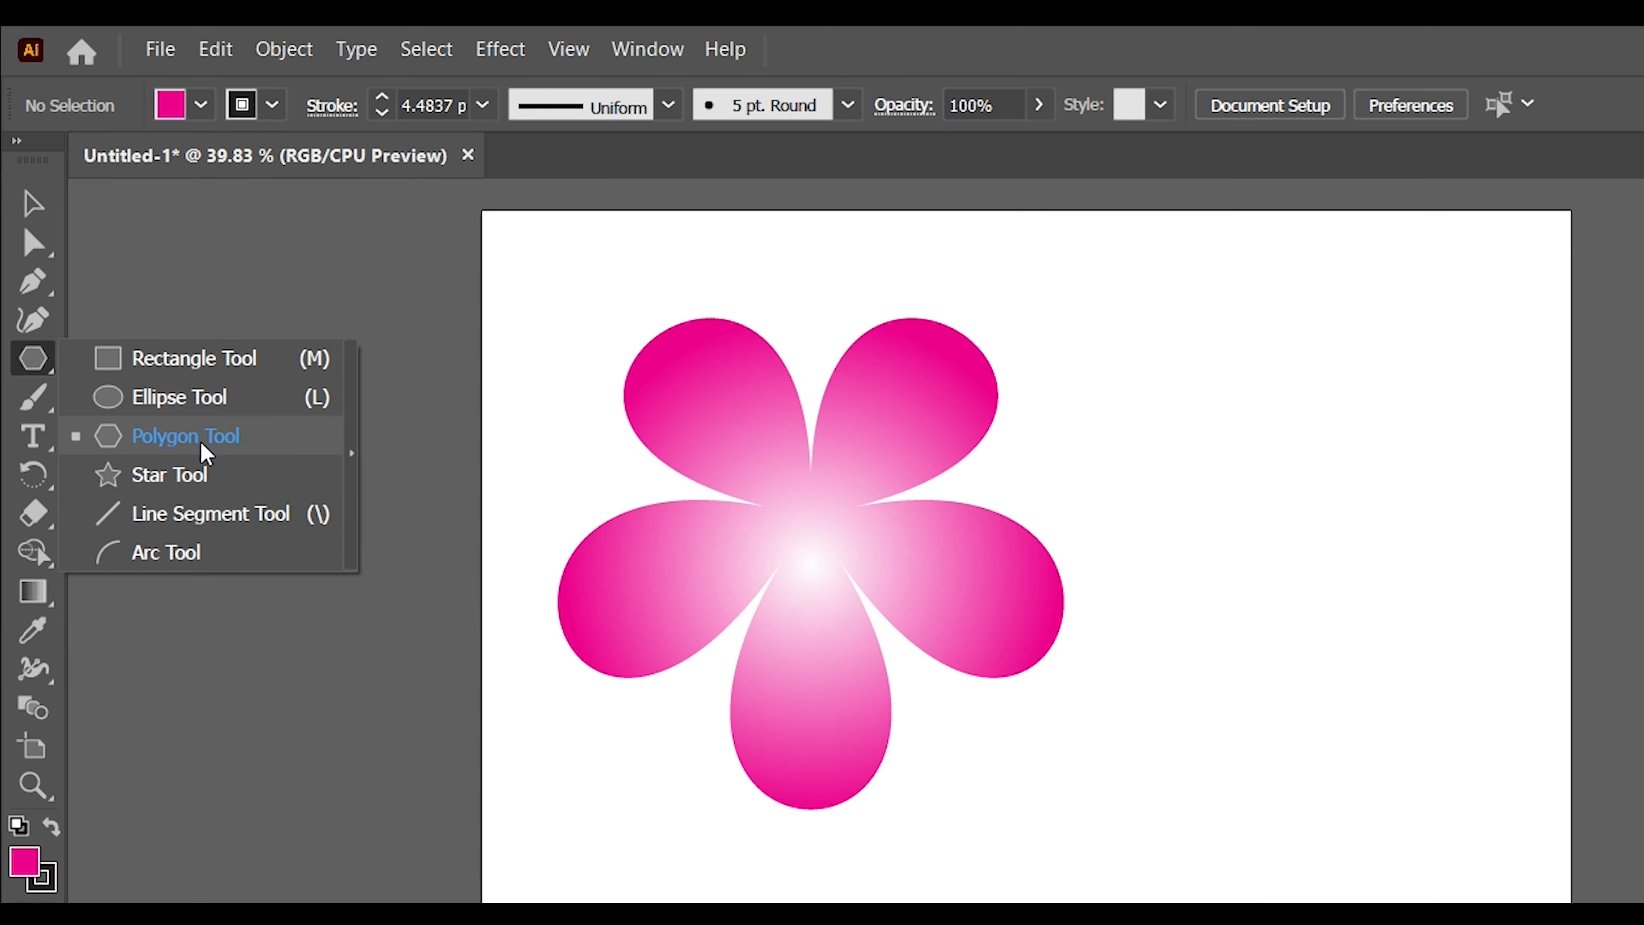
click(206, 454)
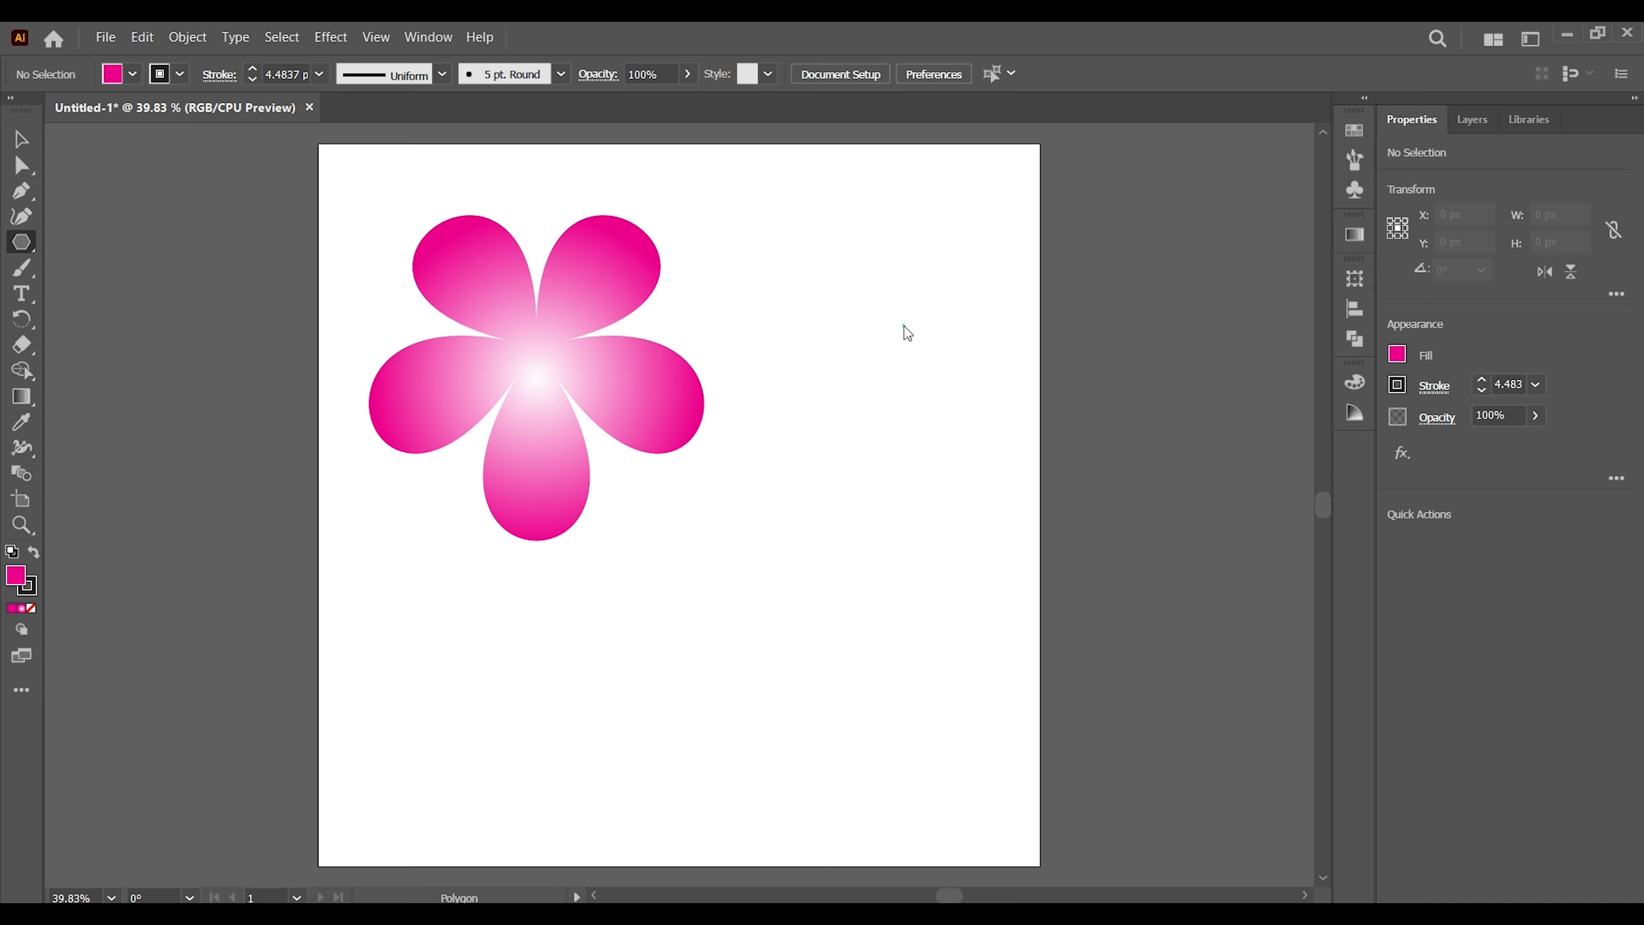
click(1364, 481)
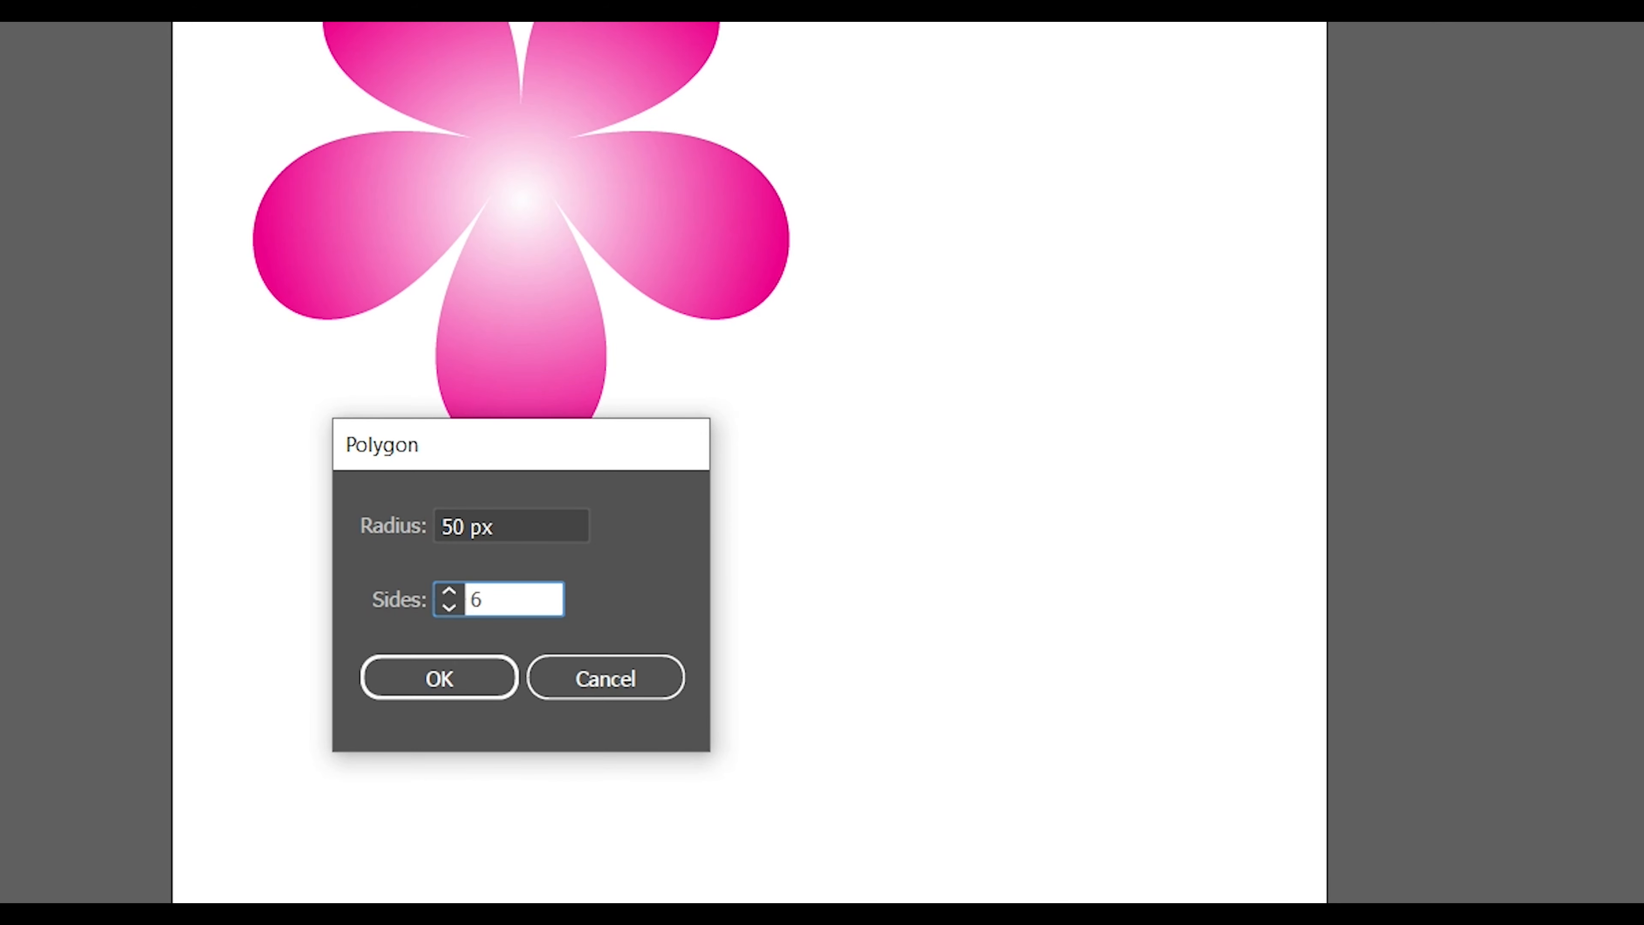
click(435, 675)
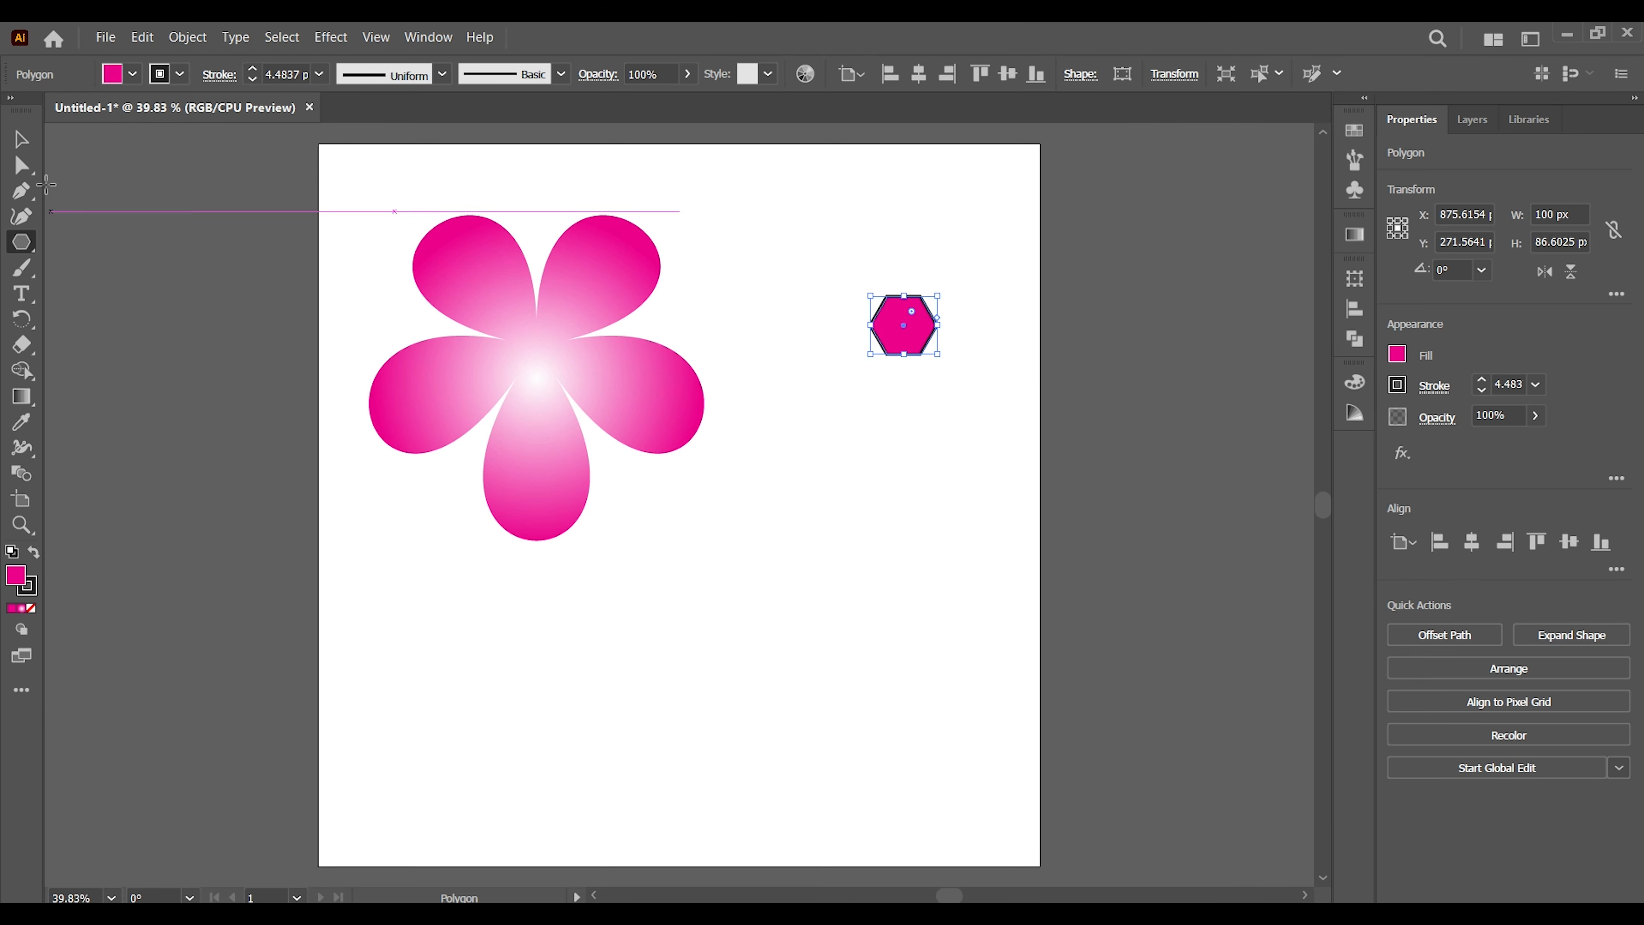
Enlarge the hexagon proportionally and position it beside the flower.
click(27, 146)
mouse_move(943, 293)
mouse_down()
mouse_move(1064, 184)
mouse_move(1043, 202)
mouse_up()
drag(932, 331, 905, 352)
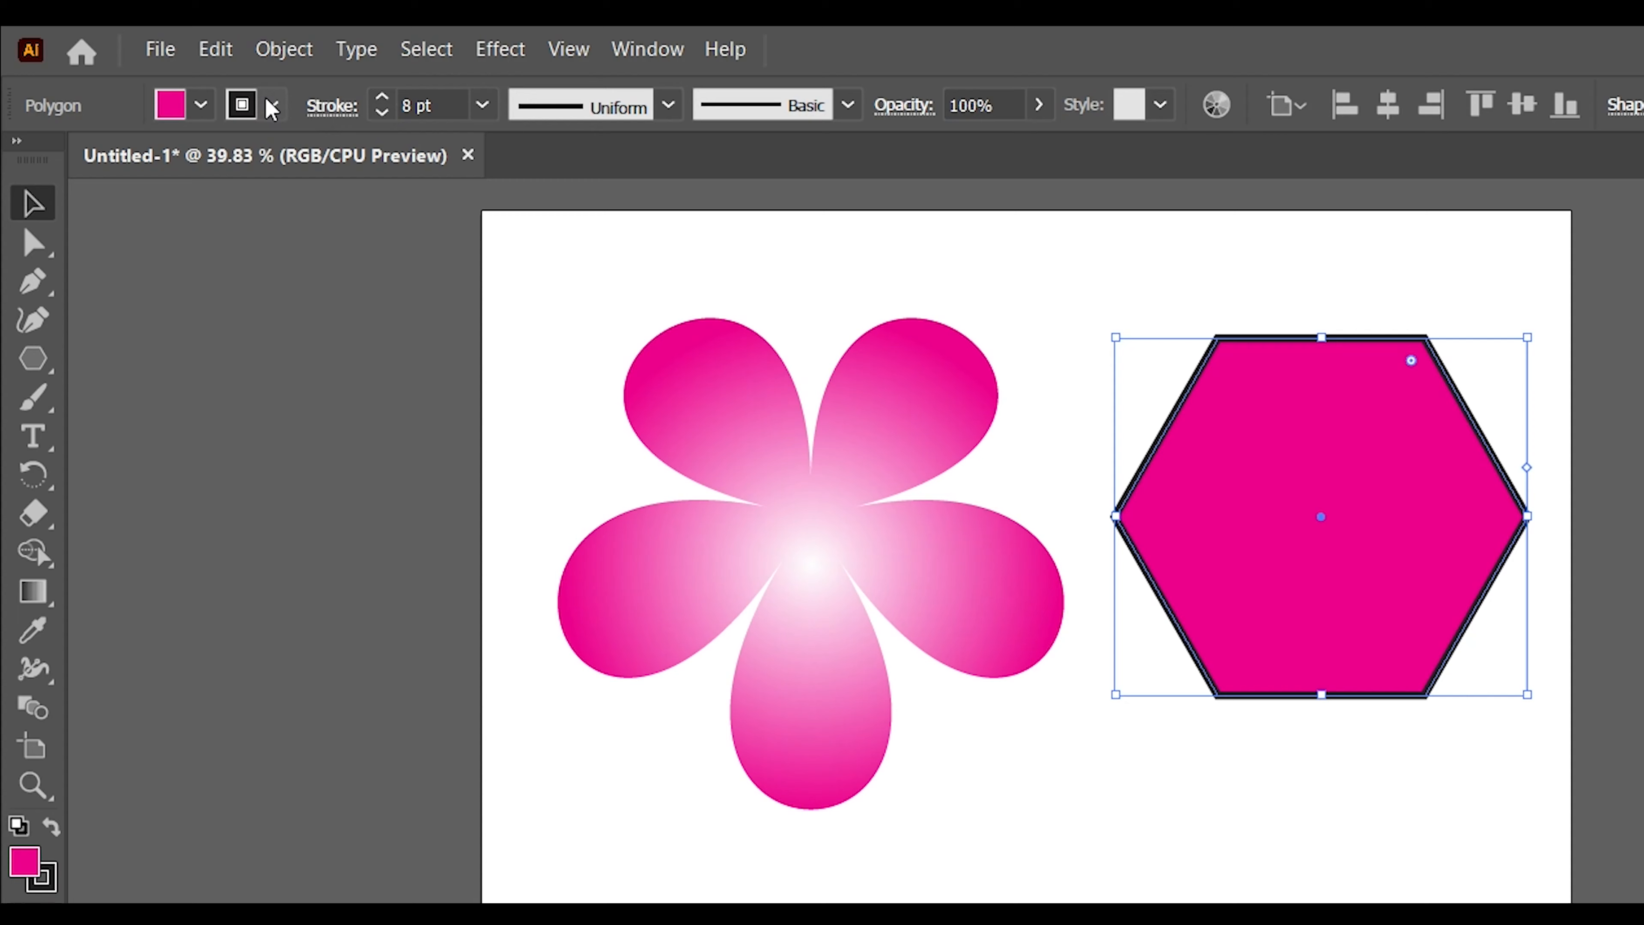
Give the hexagon an orange fill with no stroke, and move it slightly down.
click(176, 71)
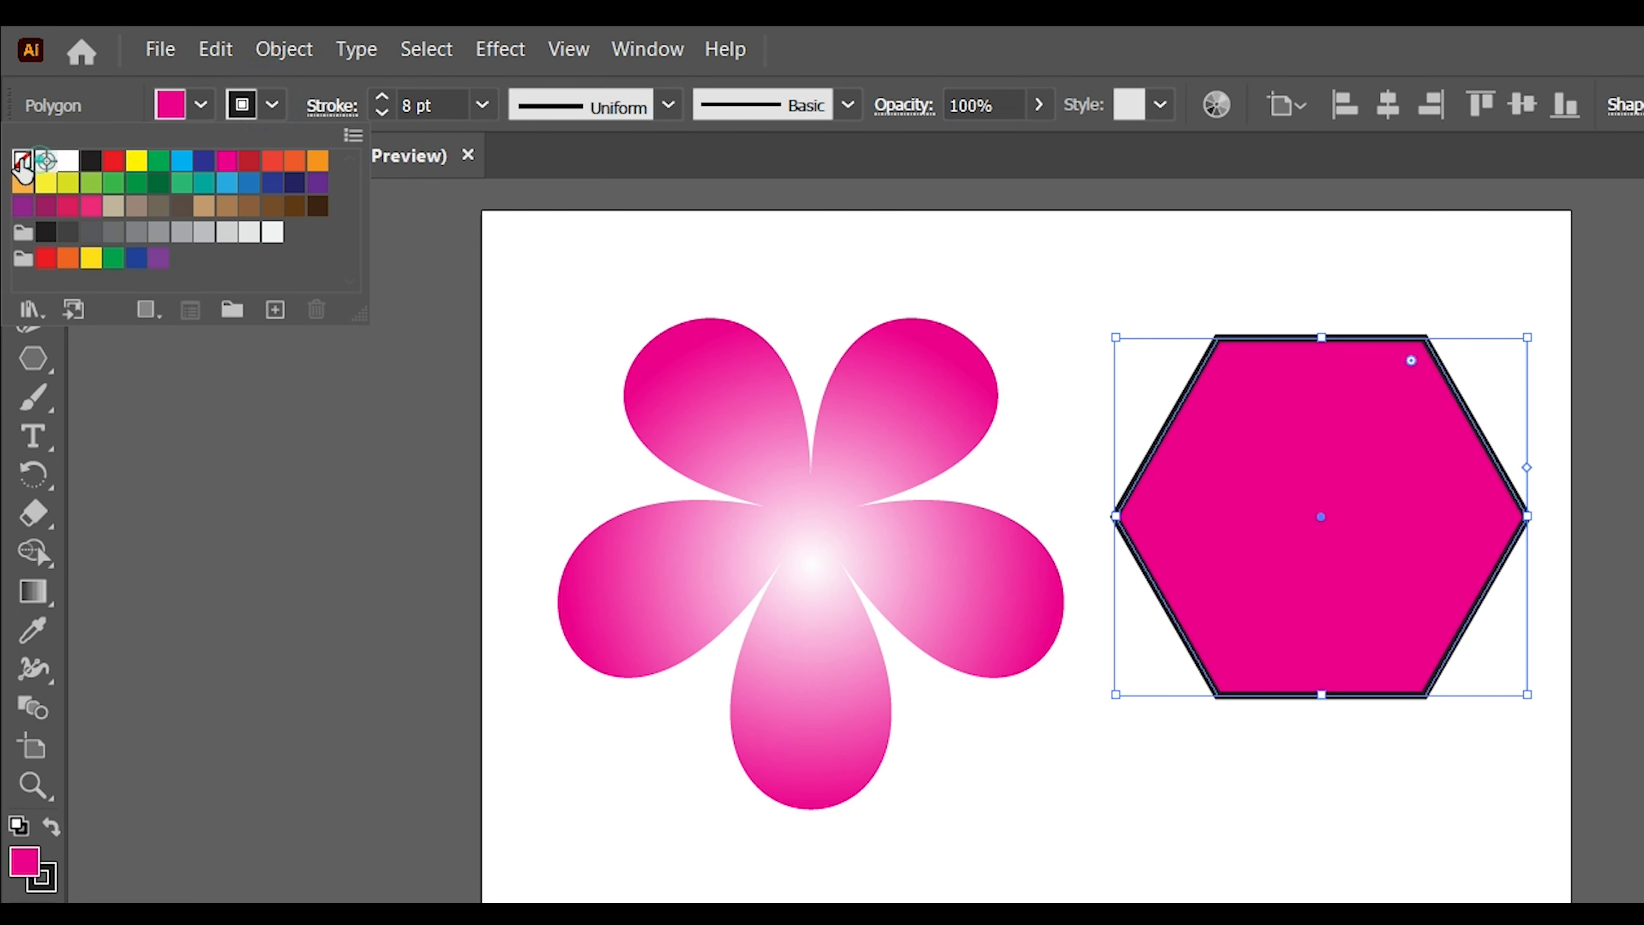
click(22, 160)
click(202, 105)
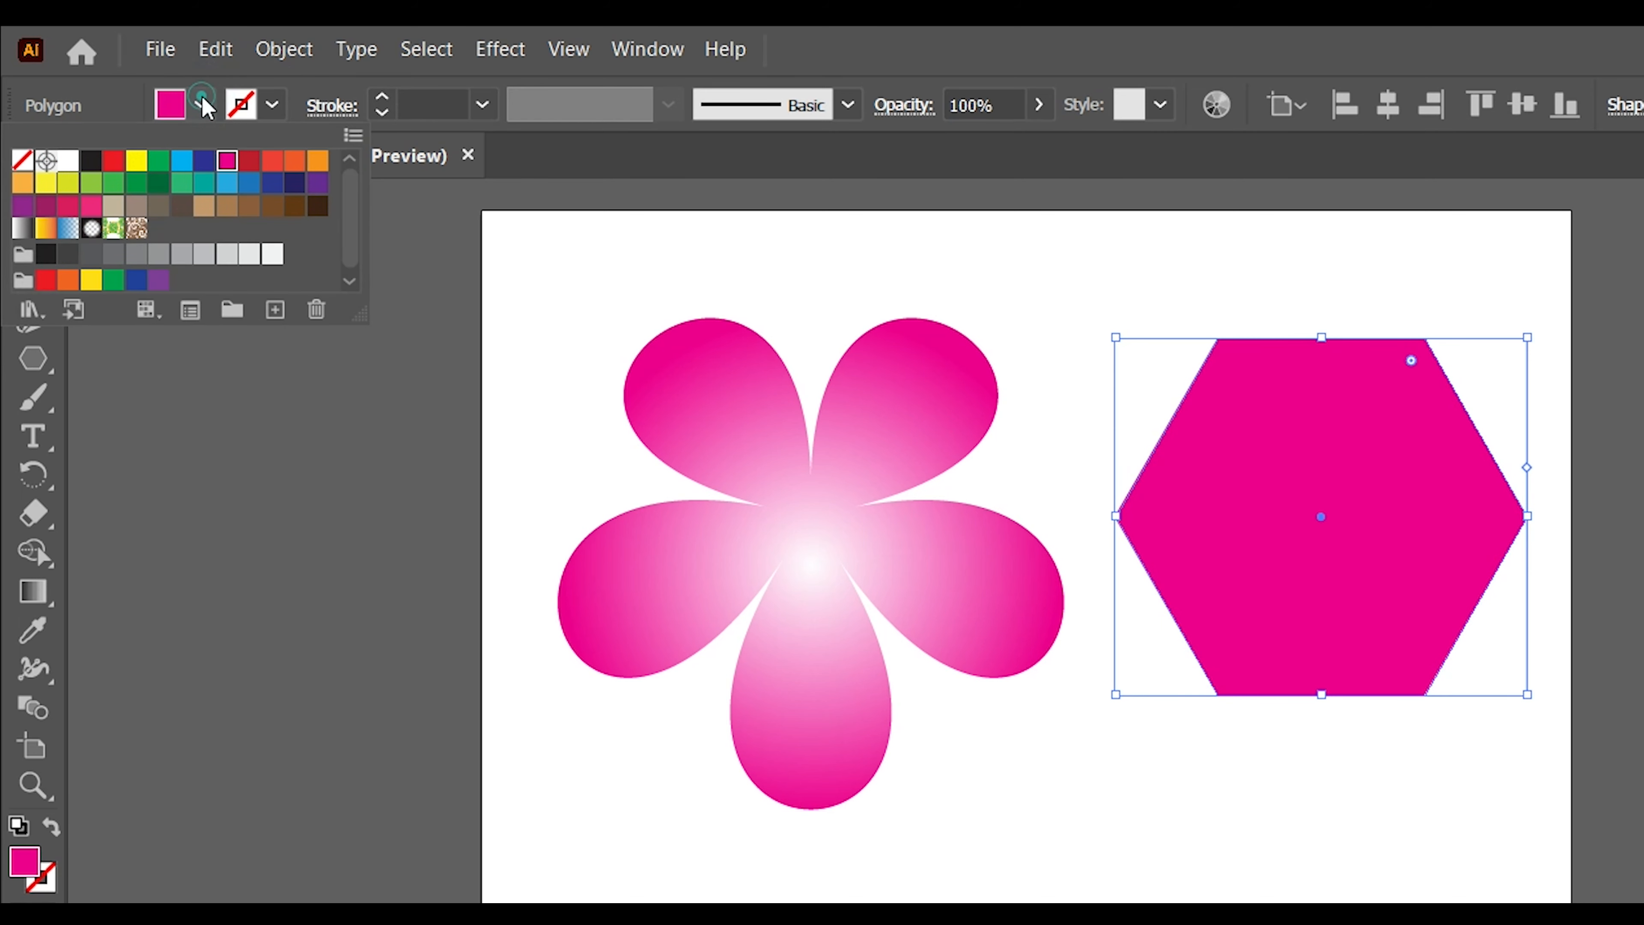
click(316, 160)
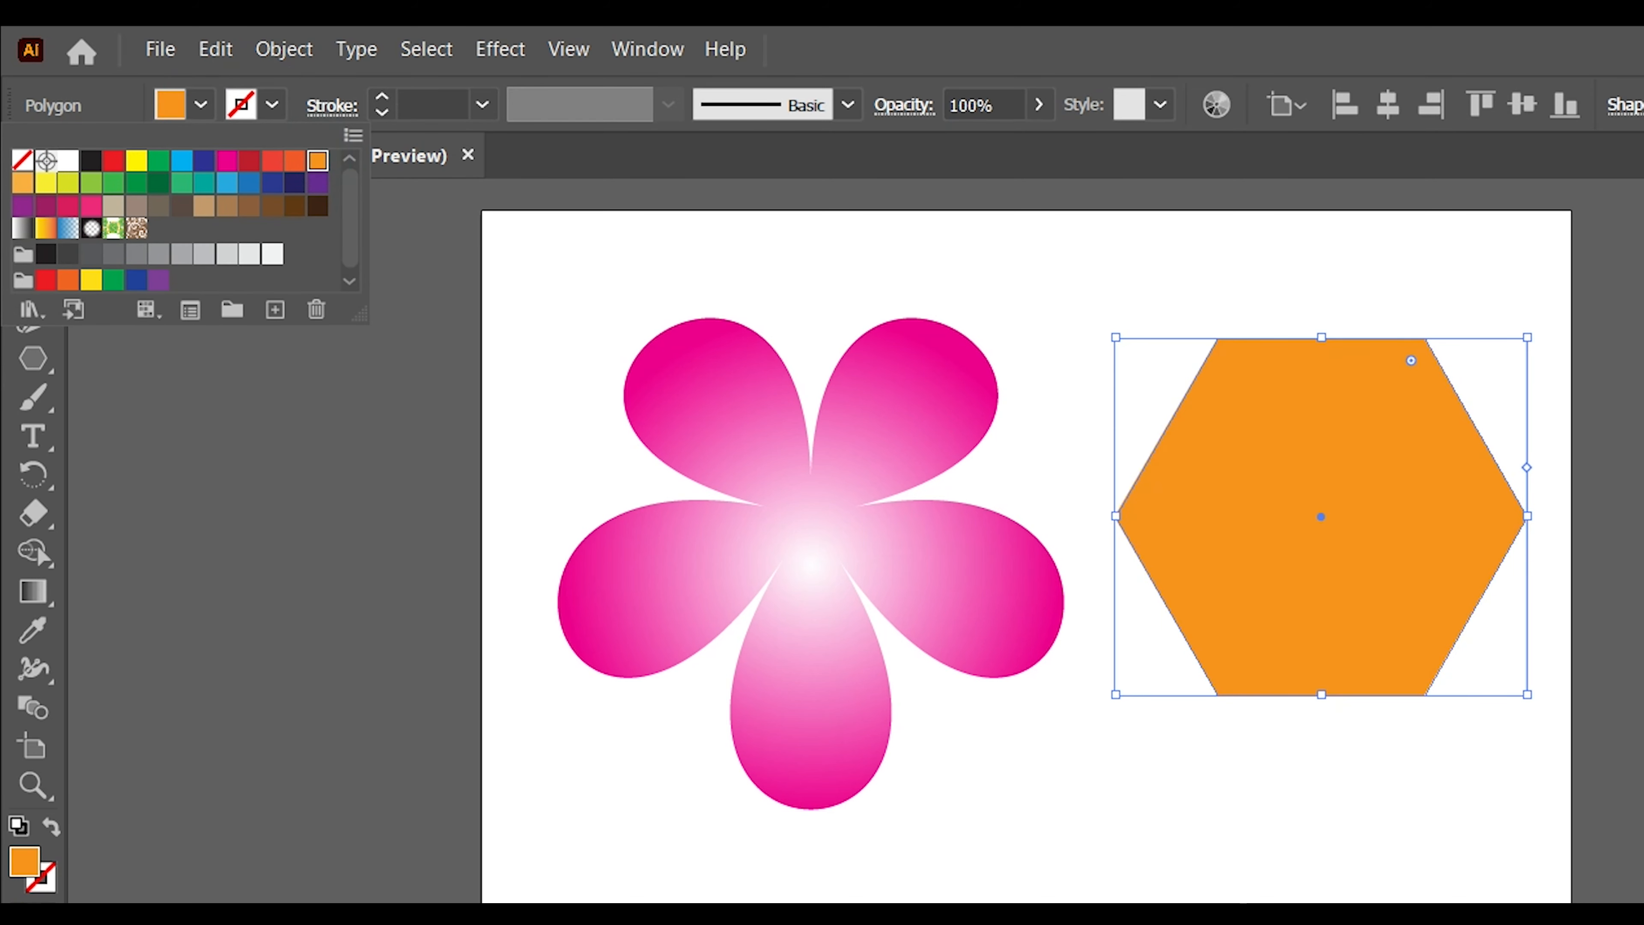
click(1252, 917)
drag(1347, 587, 1349, 590)
drag(893, 396, 894, 422)
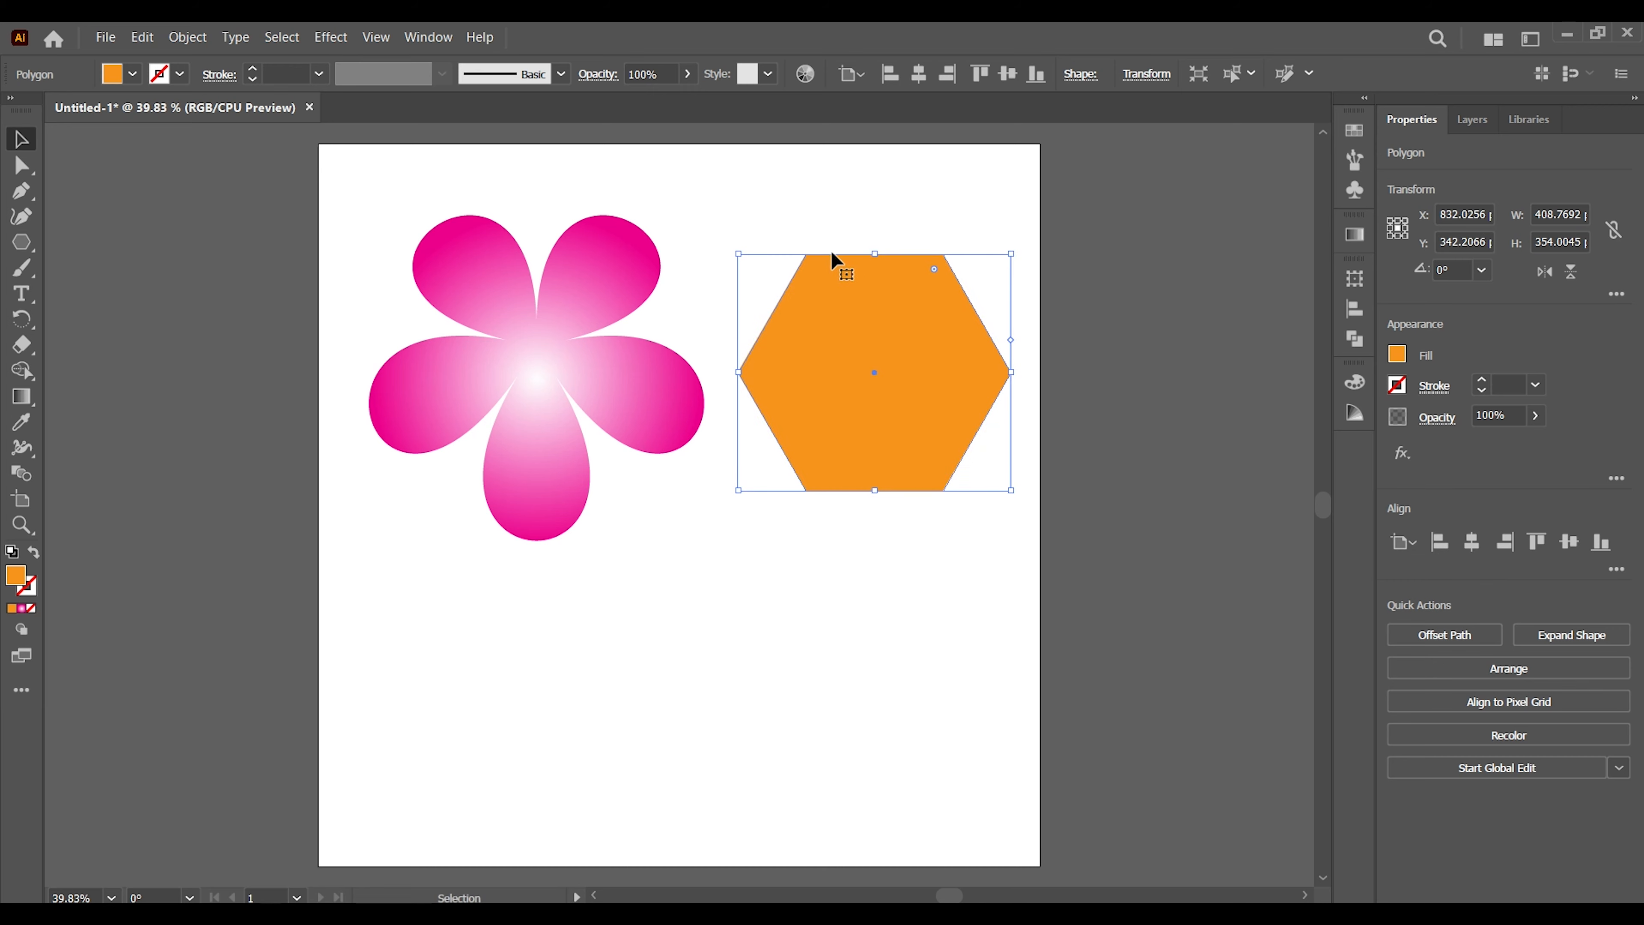
Apply Pucker & Bloat at 86% bloat to the orange hexagon and move the resulting flower up level with the pink one.
click(325, 37)
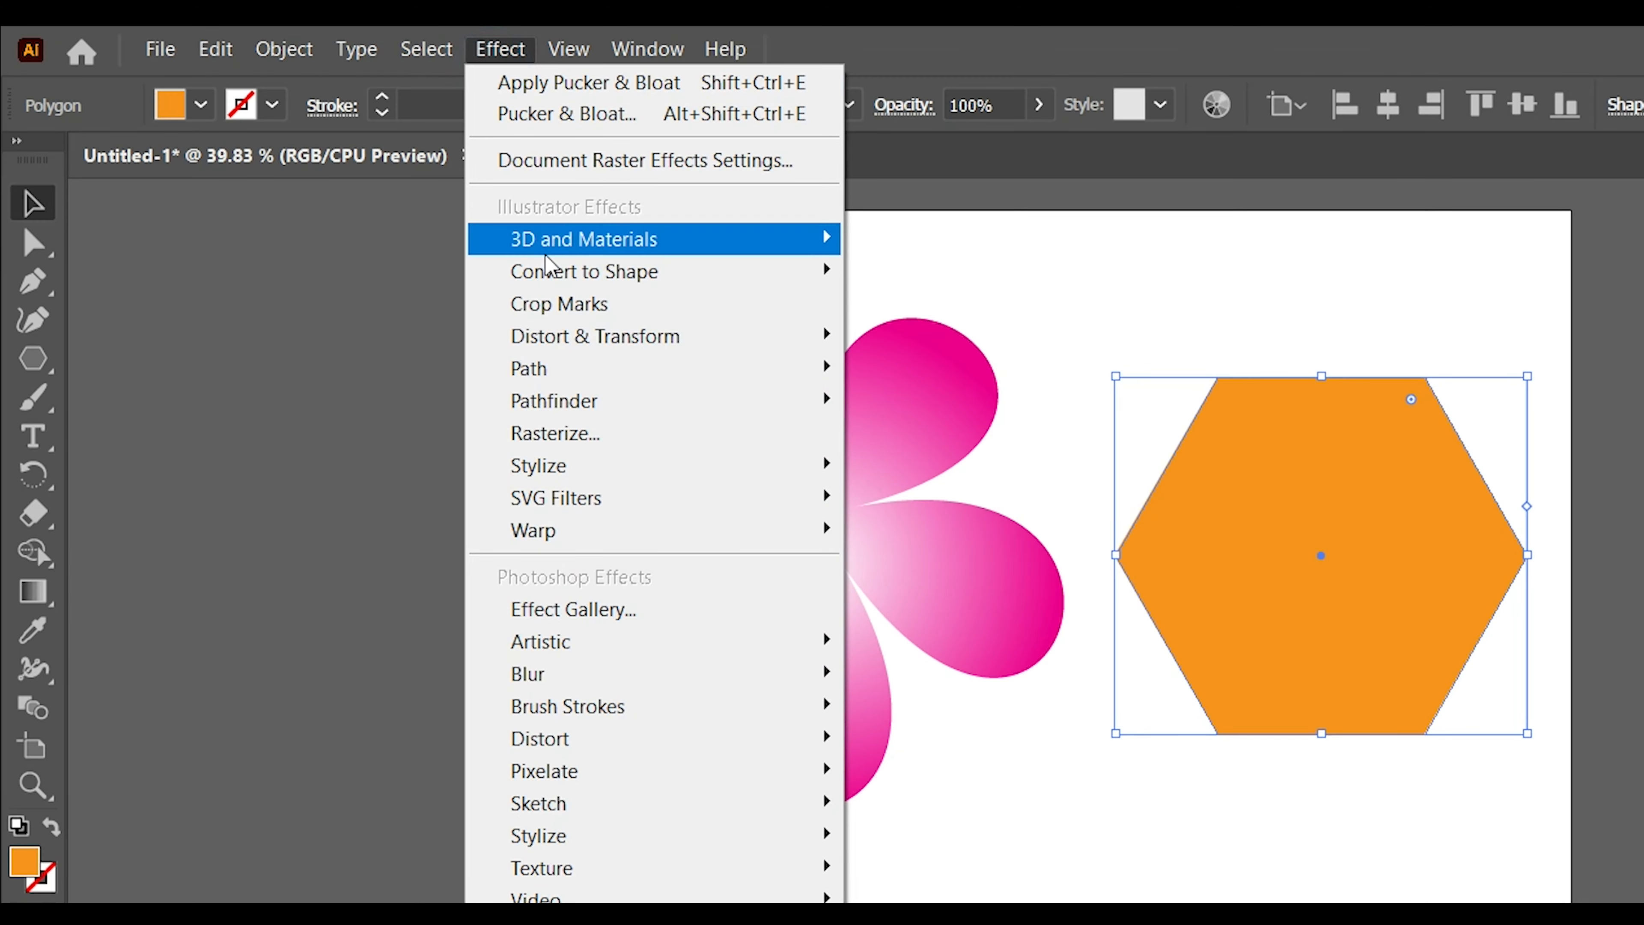
mouse_move(362, 228)
click(958, 367)
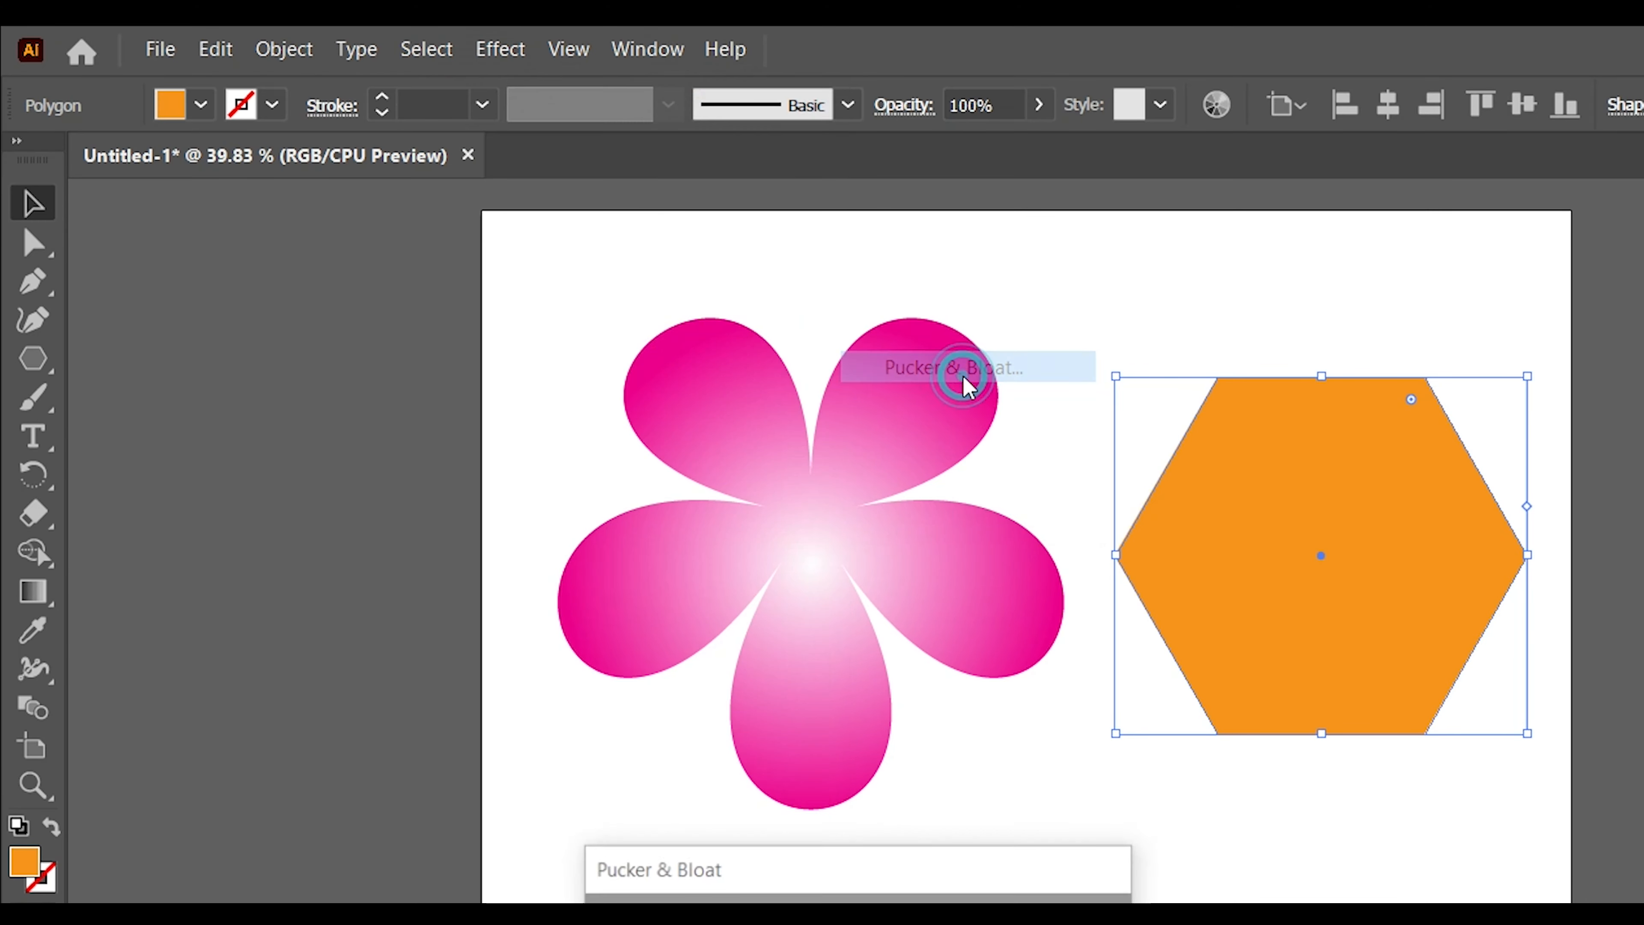
drag(586, 659, 660, 674)
click(835, 657)
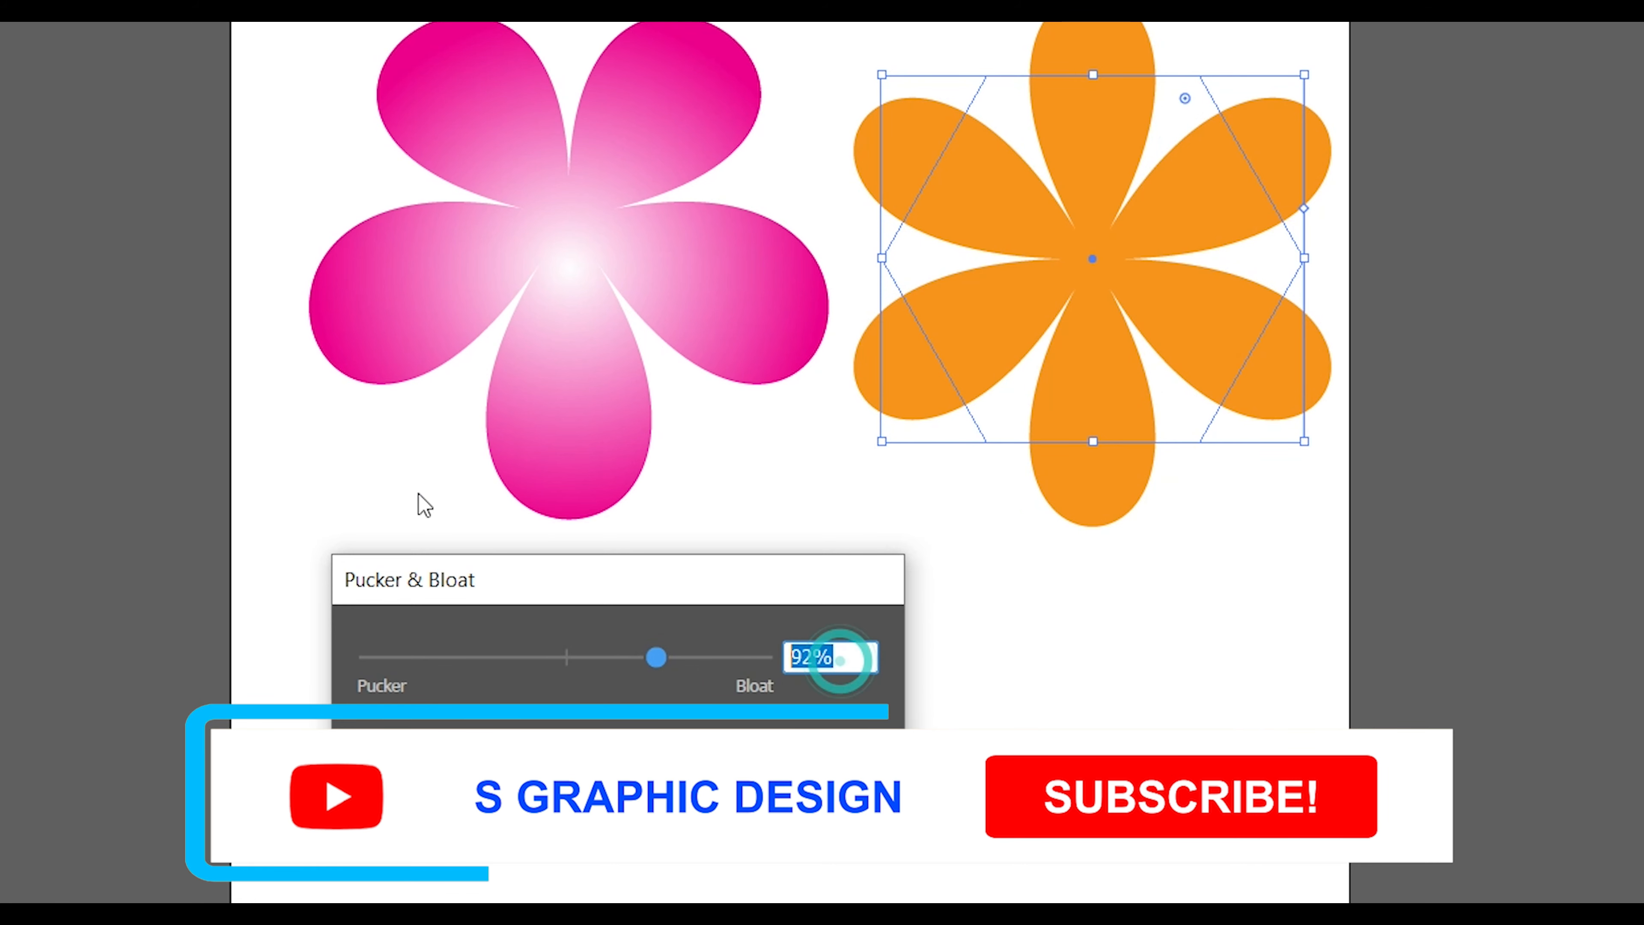
text(86)
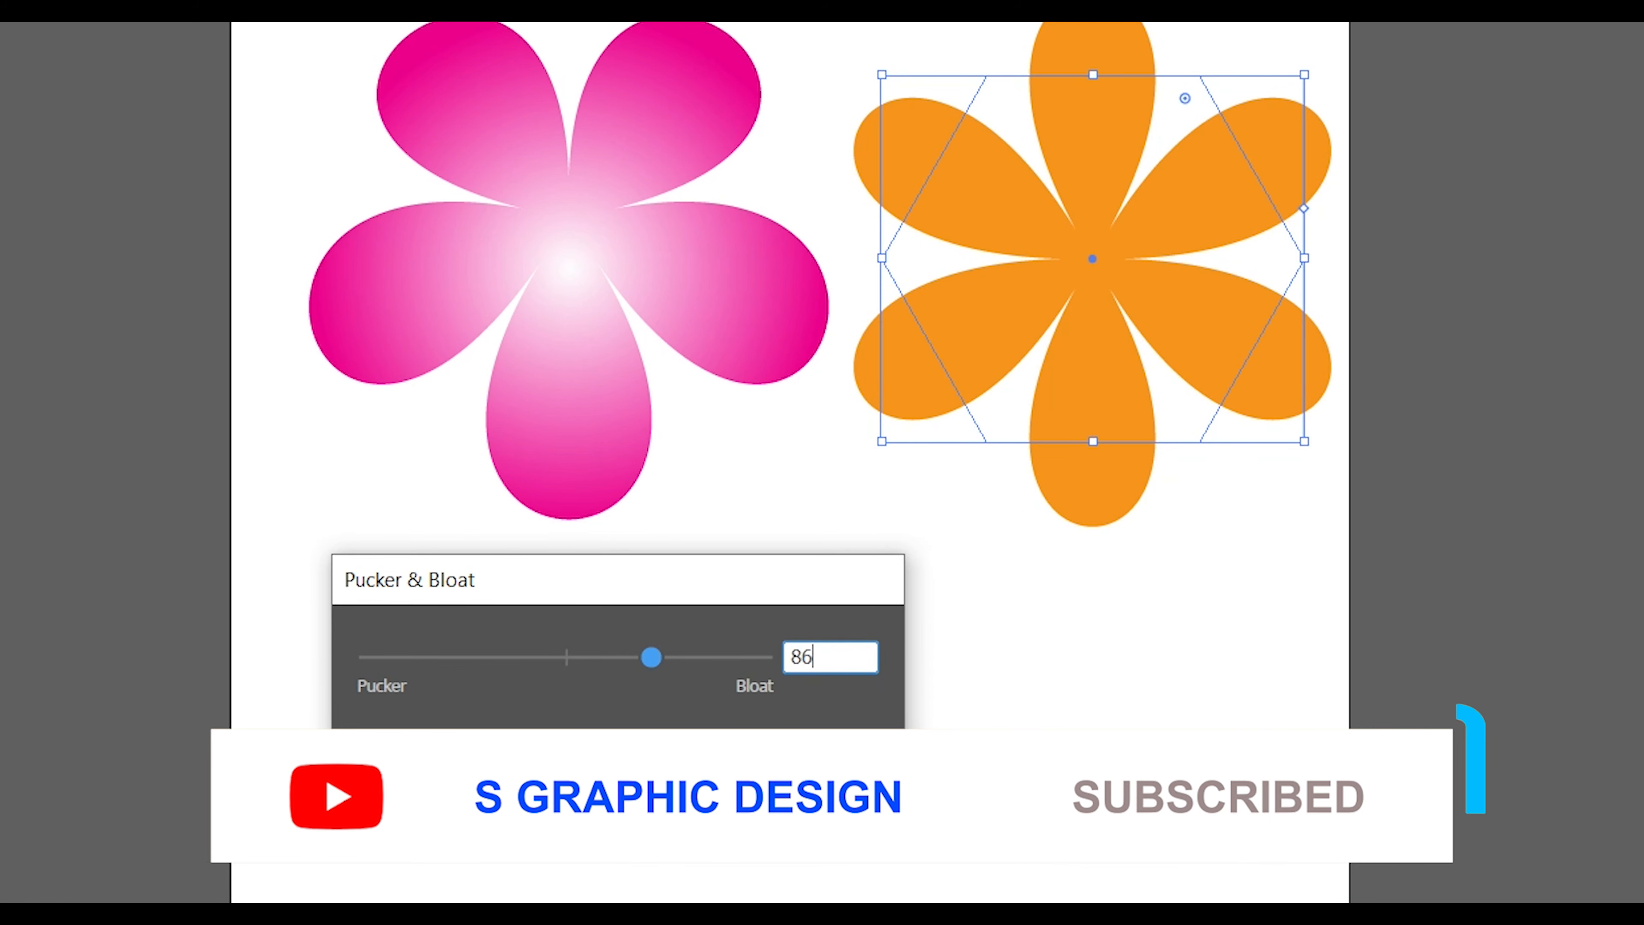
click(595, 744)
click(668, 710)
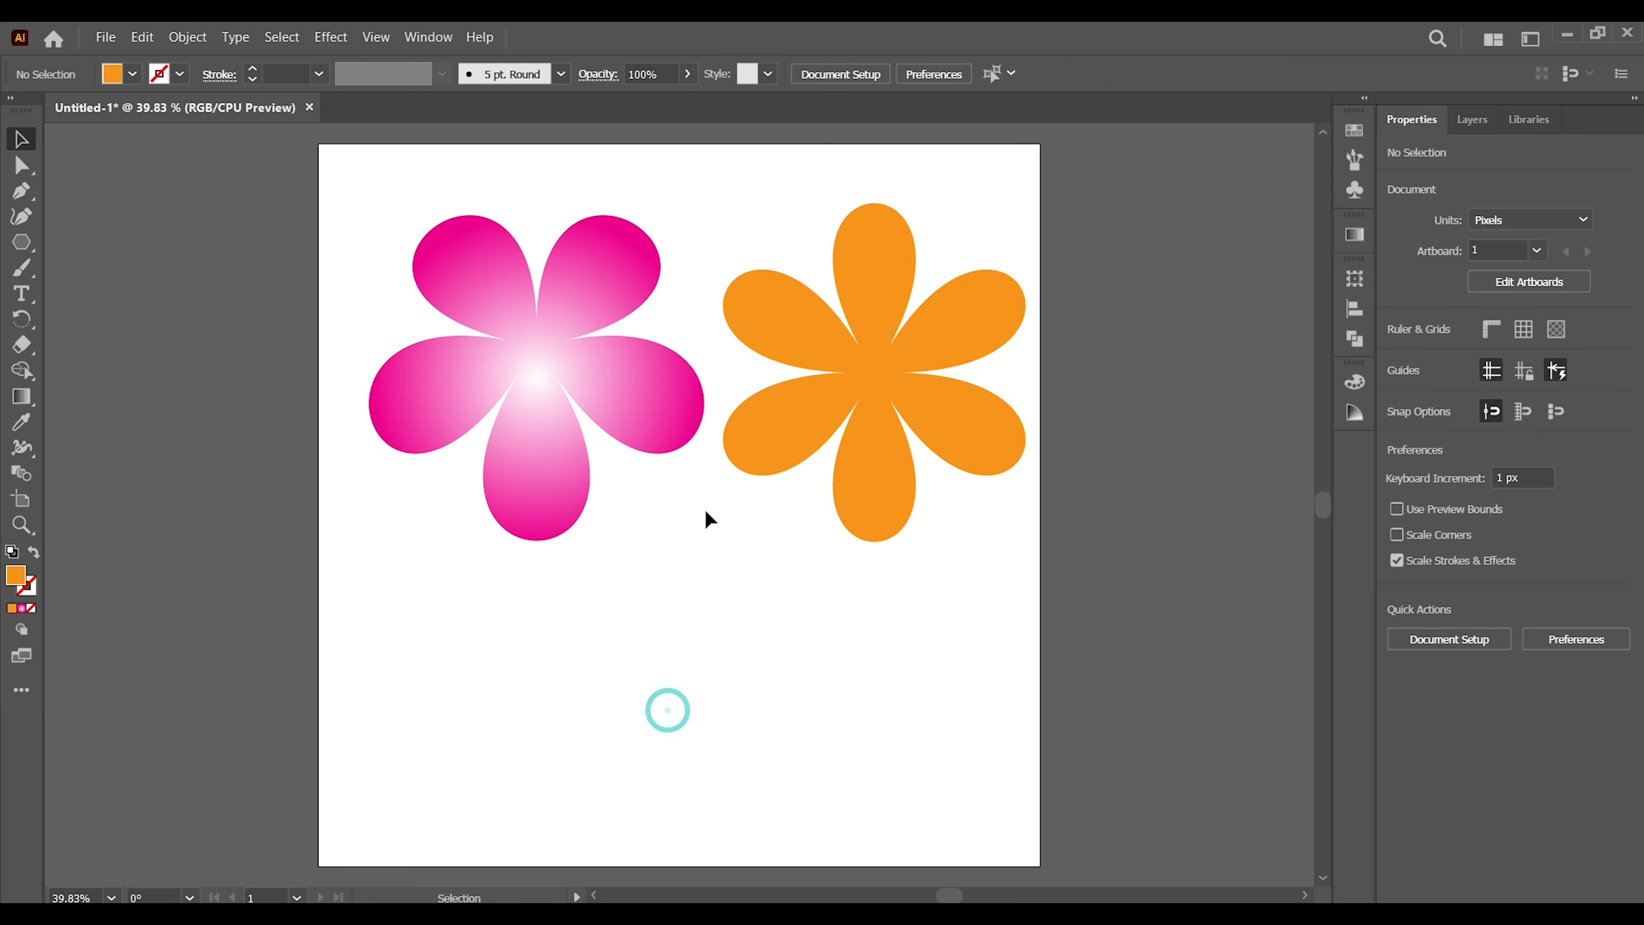
drag(890, 426, 887, 398)
click(887, 697)
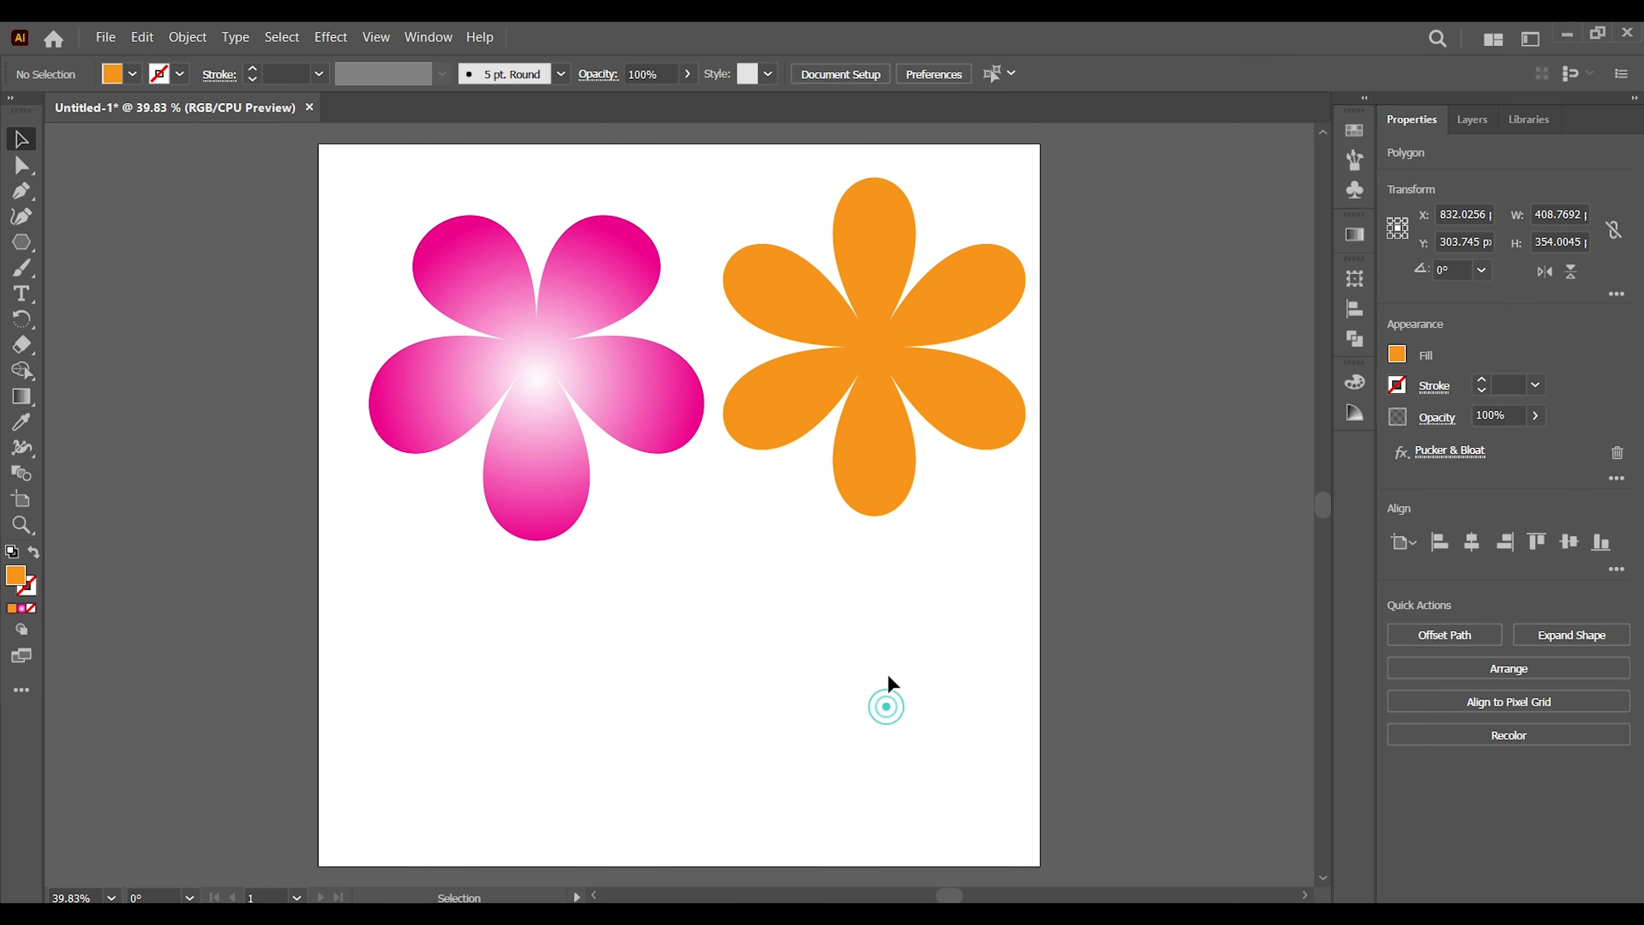
Copy the pink flower, paste it in front, and scale the copy proportionally about its centre to a little over half size.
click(586, 297)
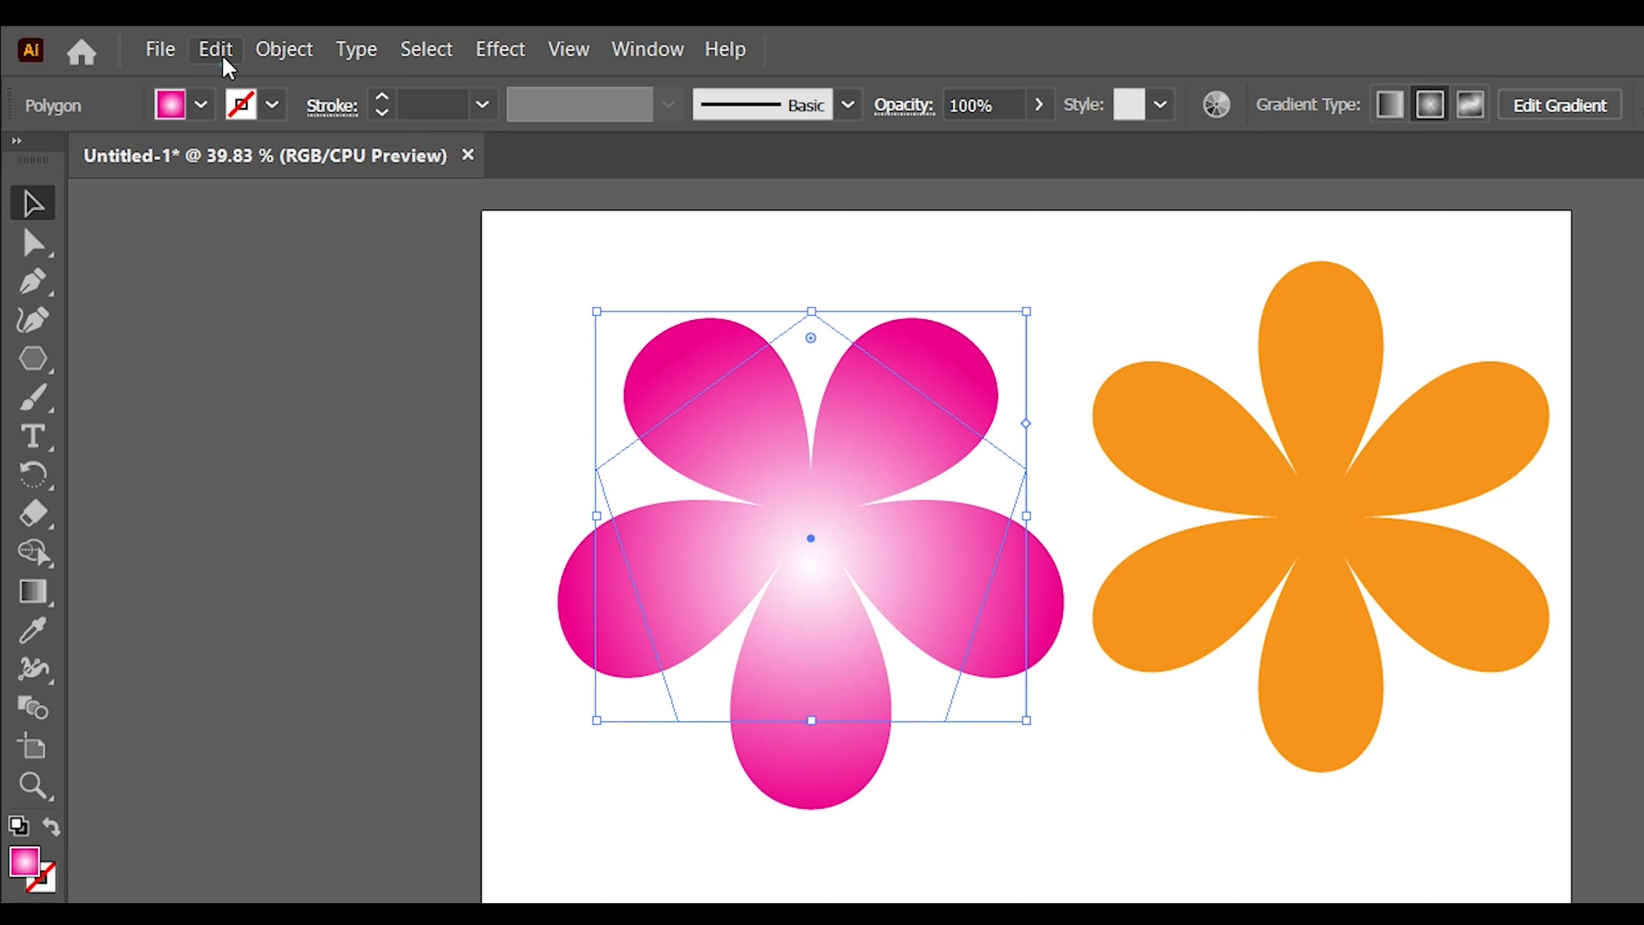
click(143, 37)
click(143, 36)
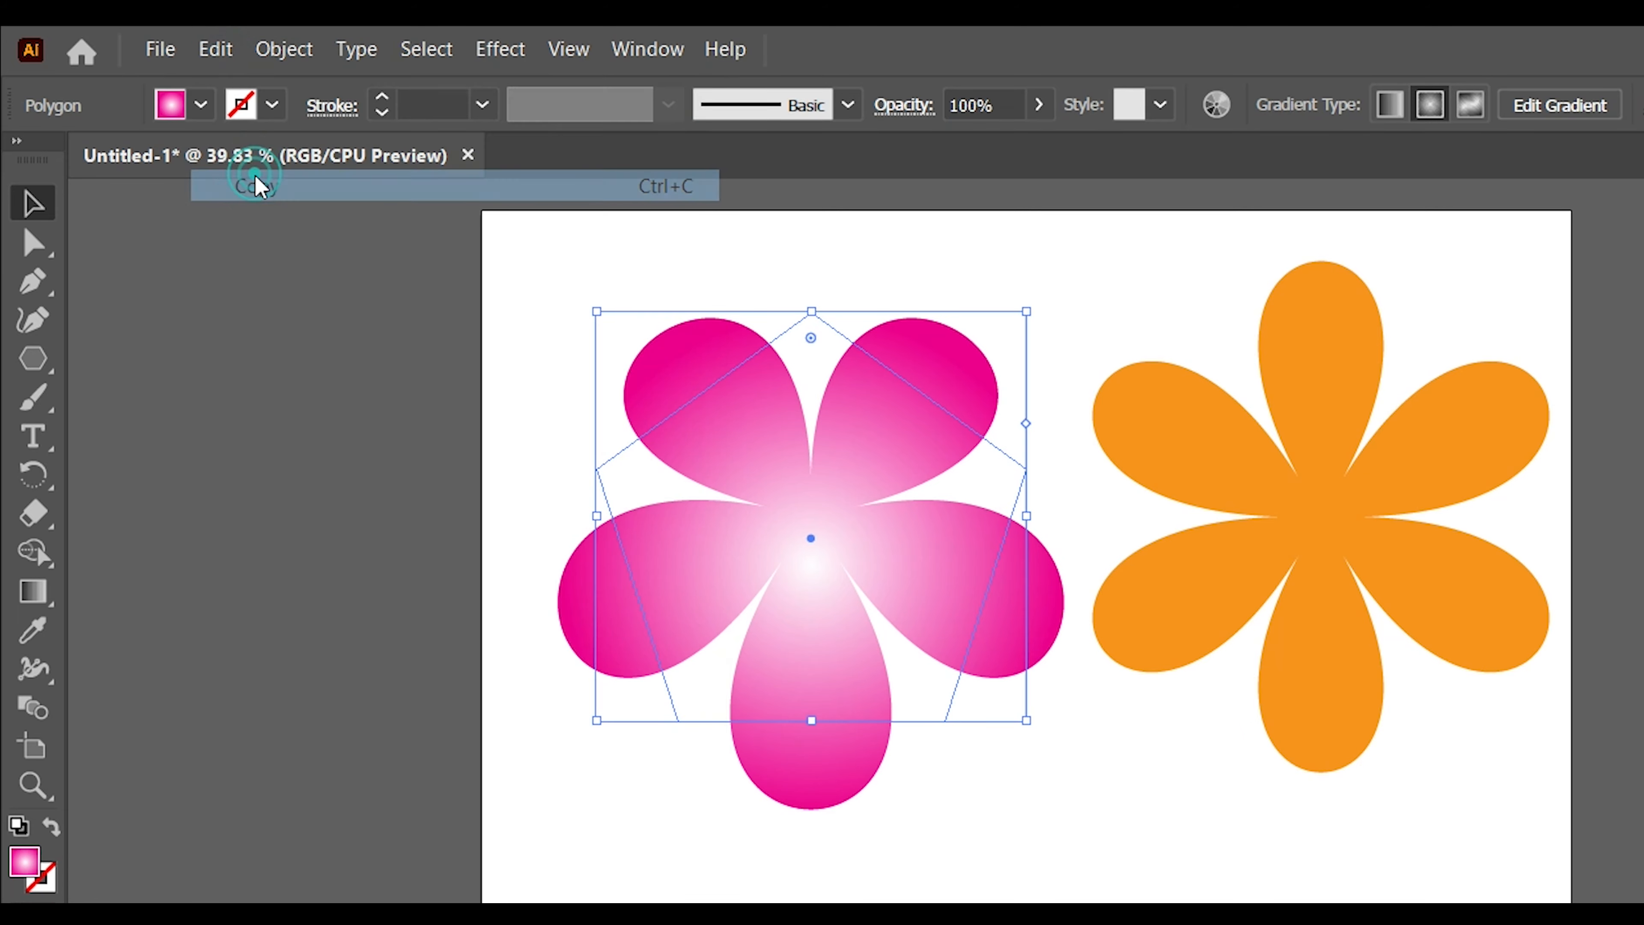
click(215, 48)
click(355, 248)
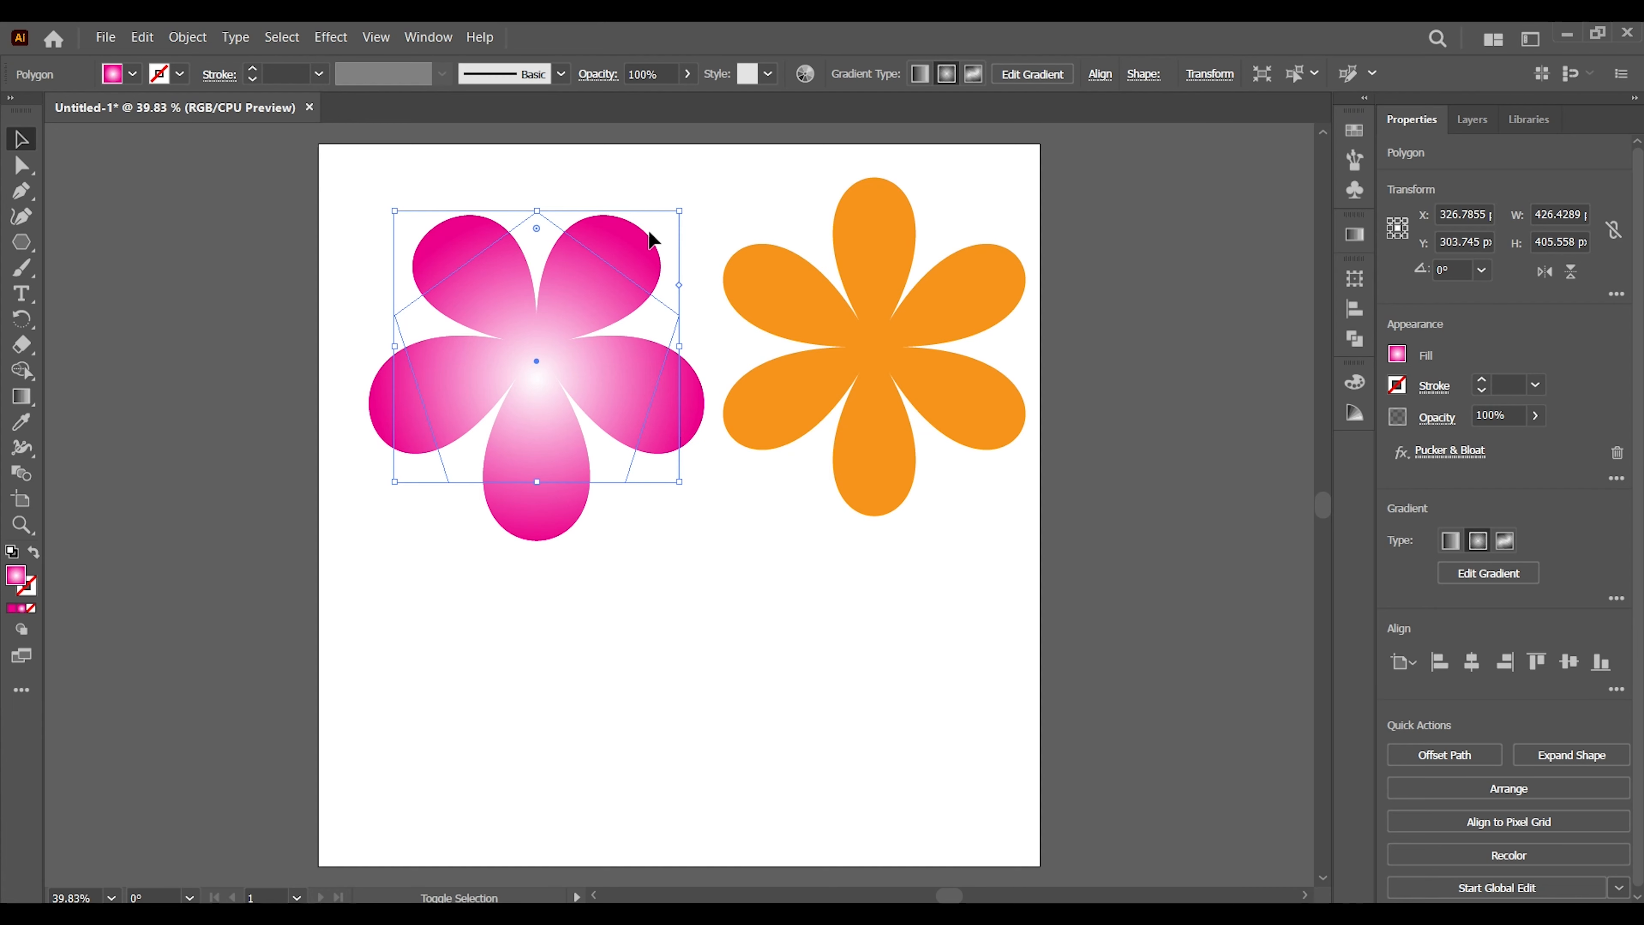
drag(681, 219, 637, 268)
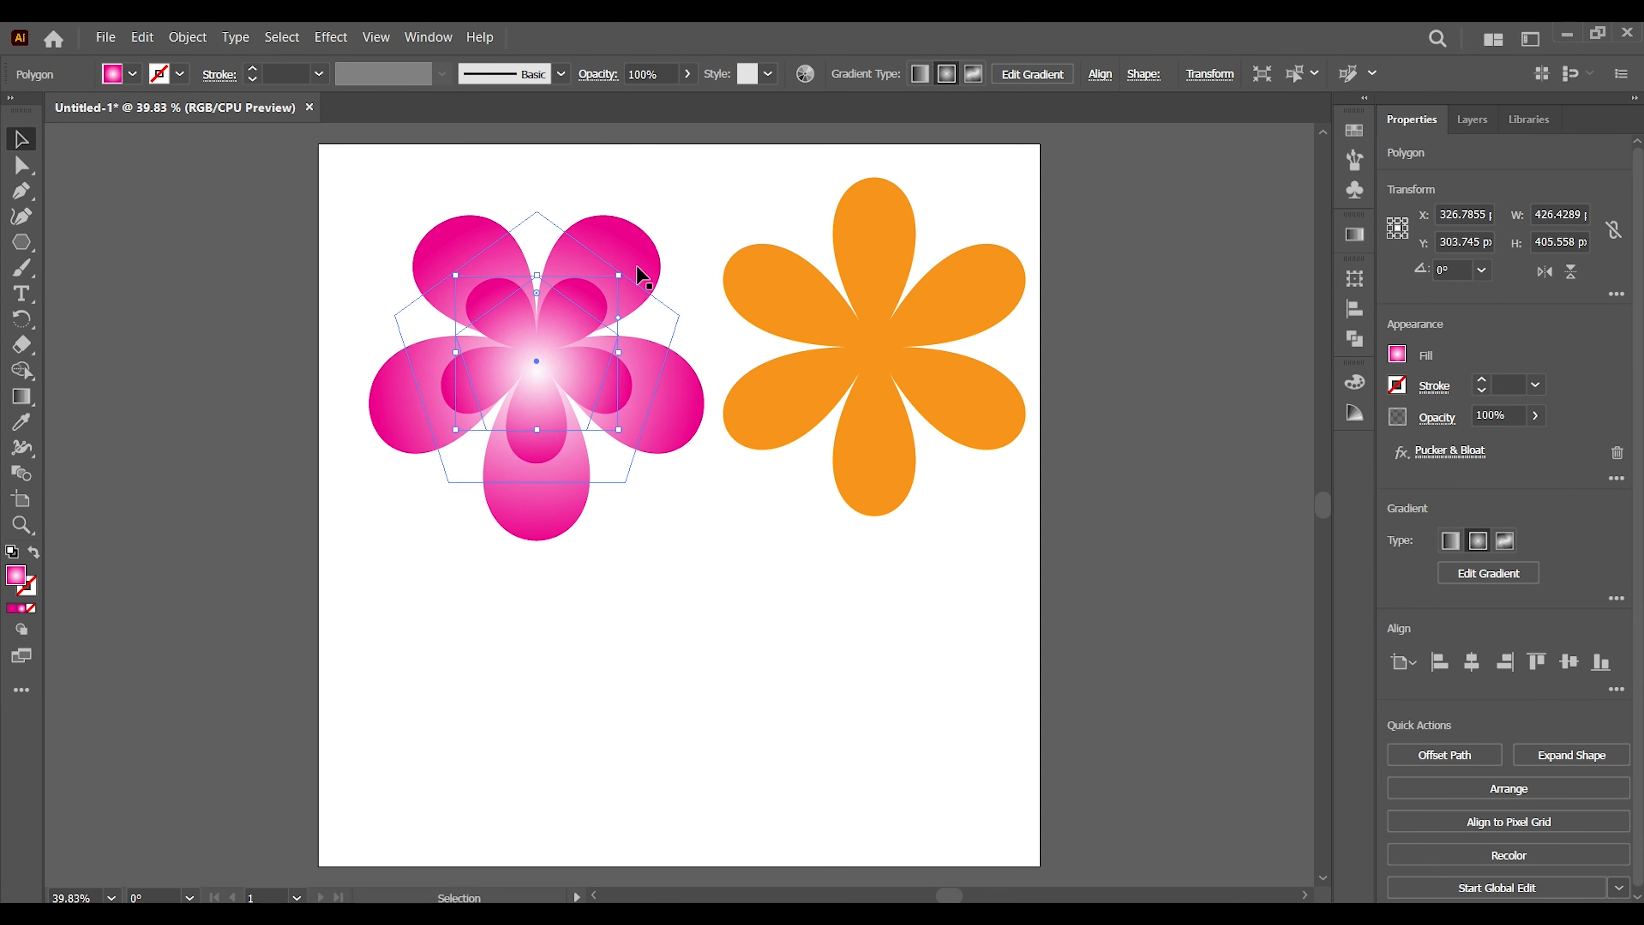
click(693, 581)
Paste a copy of the orange flower in front and scale it proportionally about its centre to about 270 by 234 px.
click(899, 357)
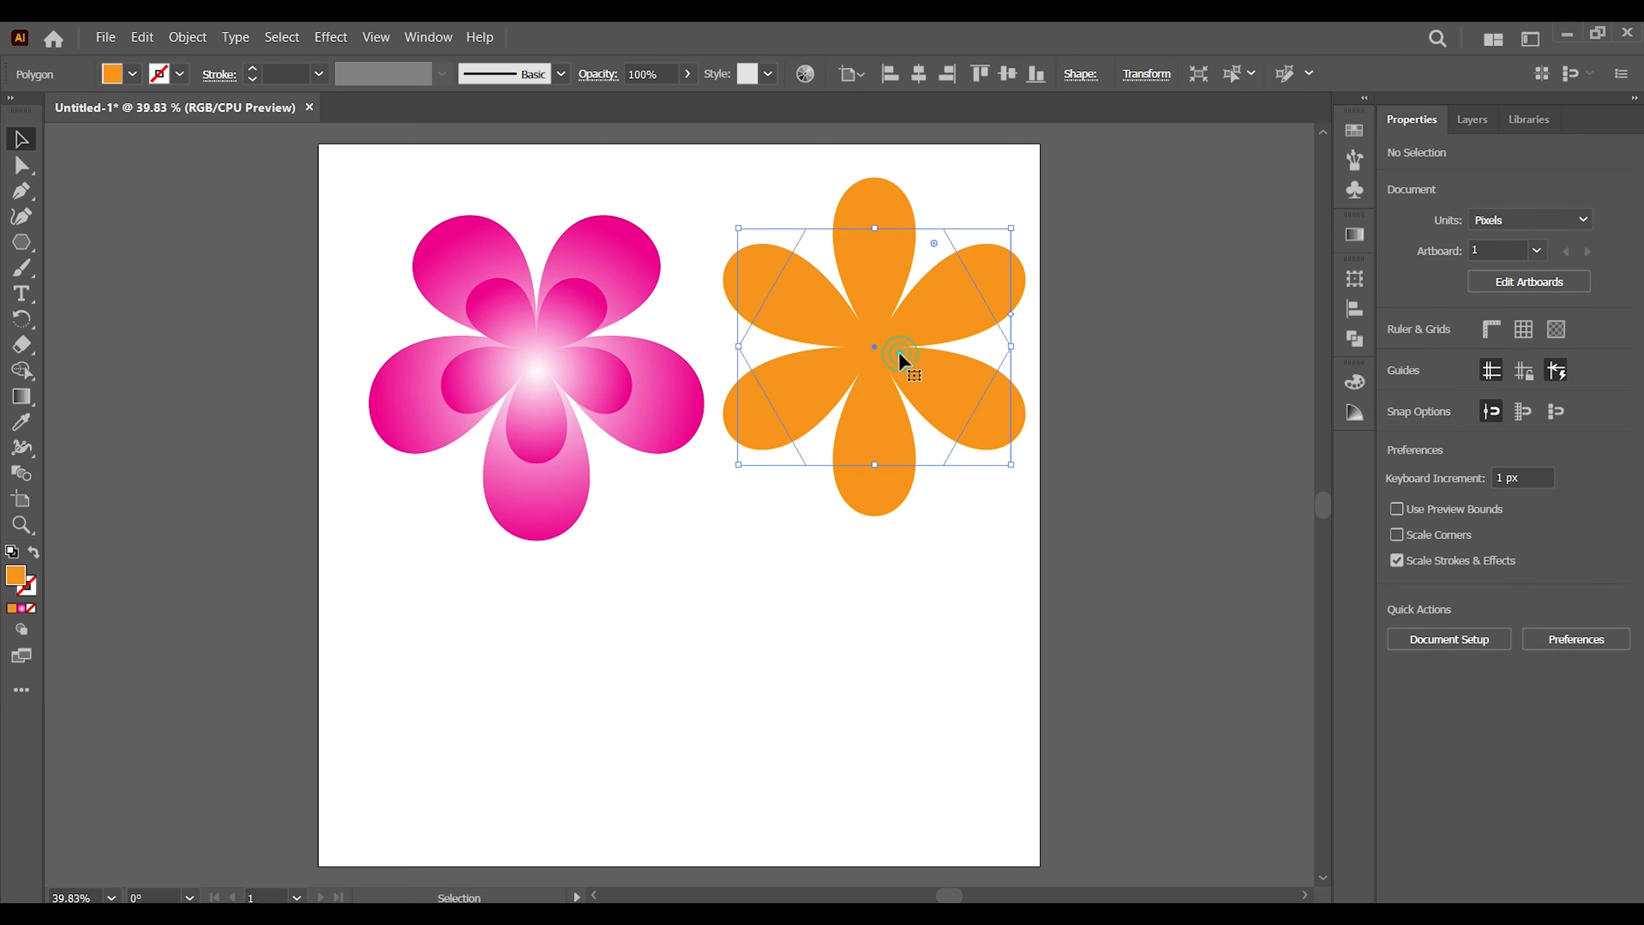
click(215, 51)
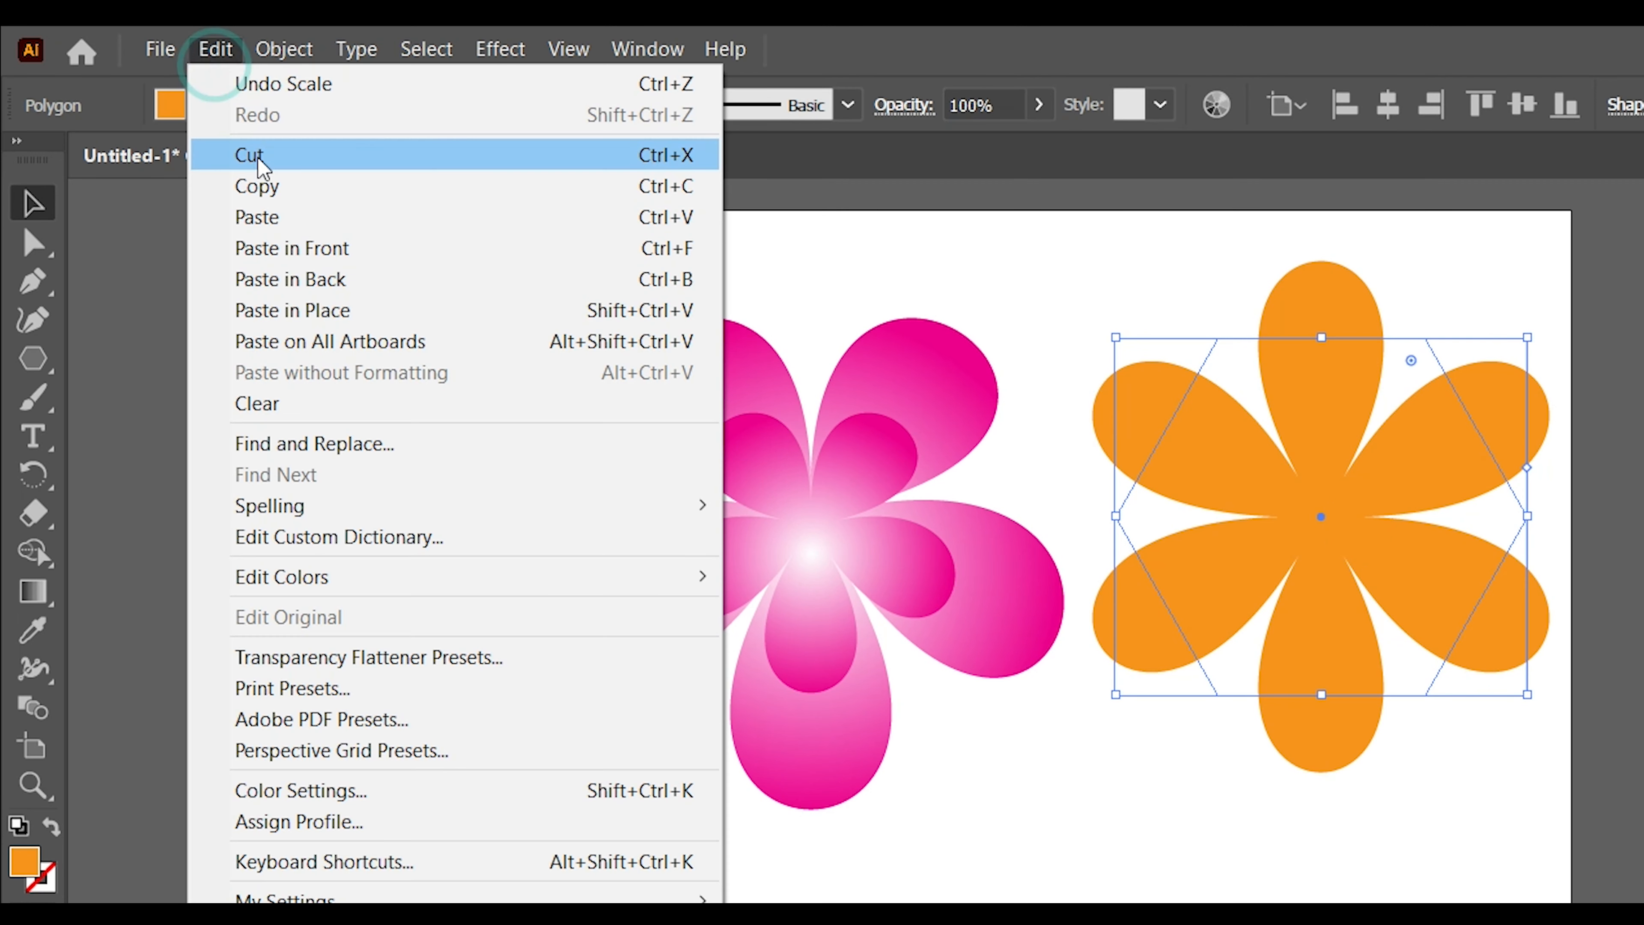
click(257, 186)
click(214, 61)
click(257, 247)
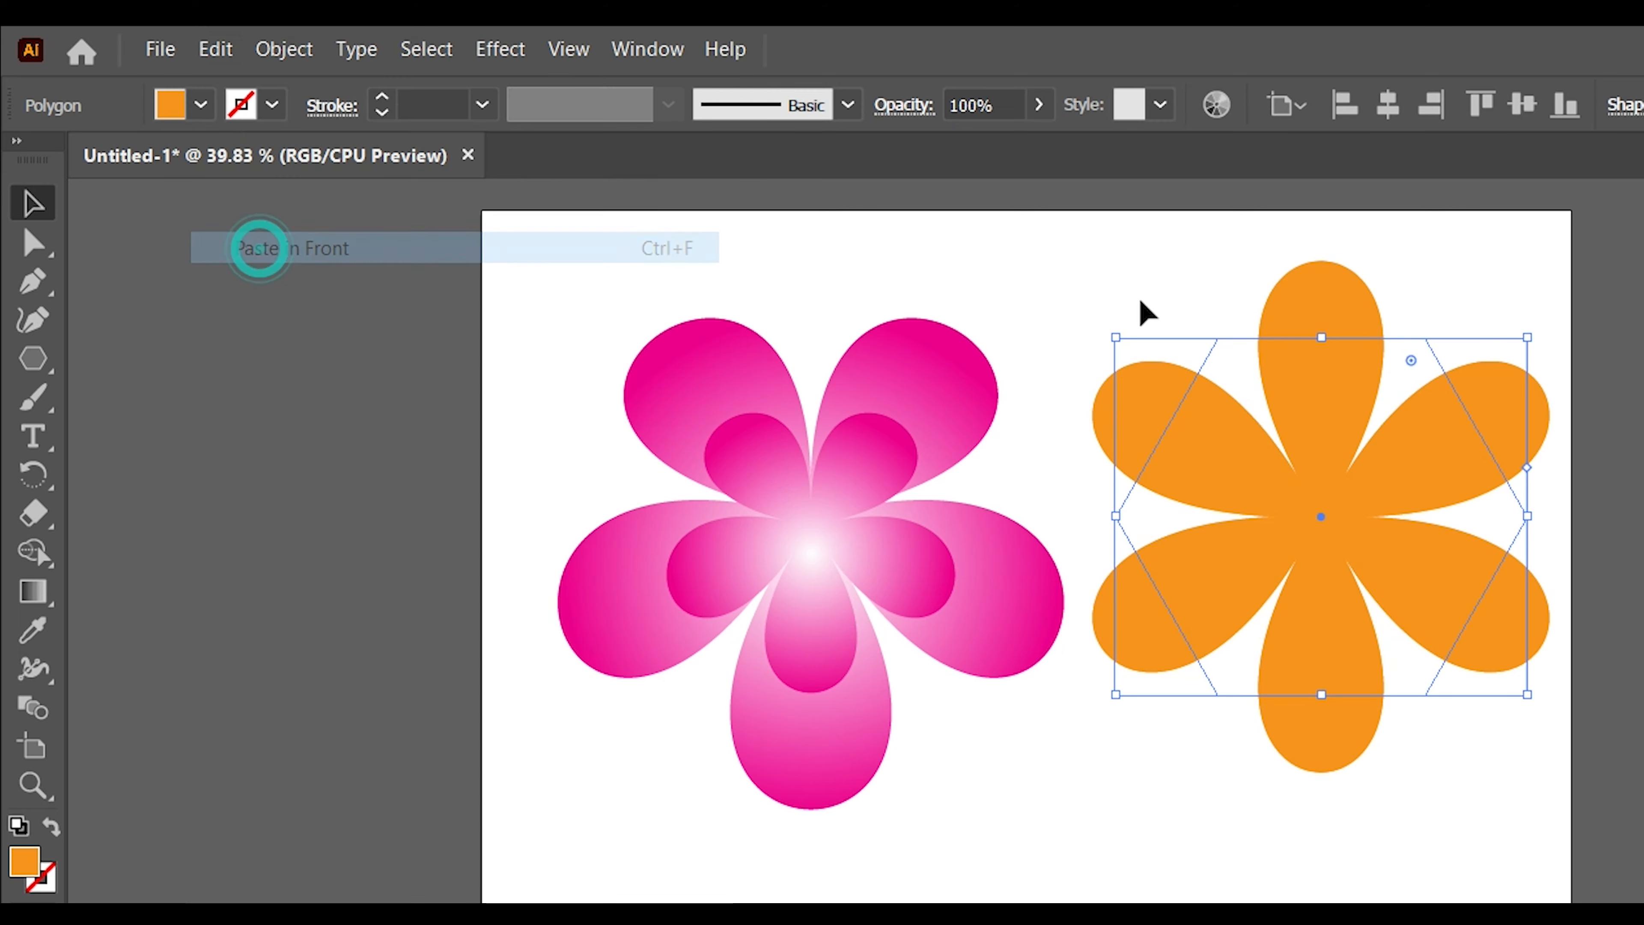
drag(1514, 332, 1464, 389)
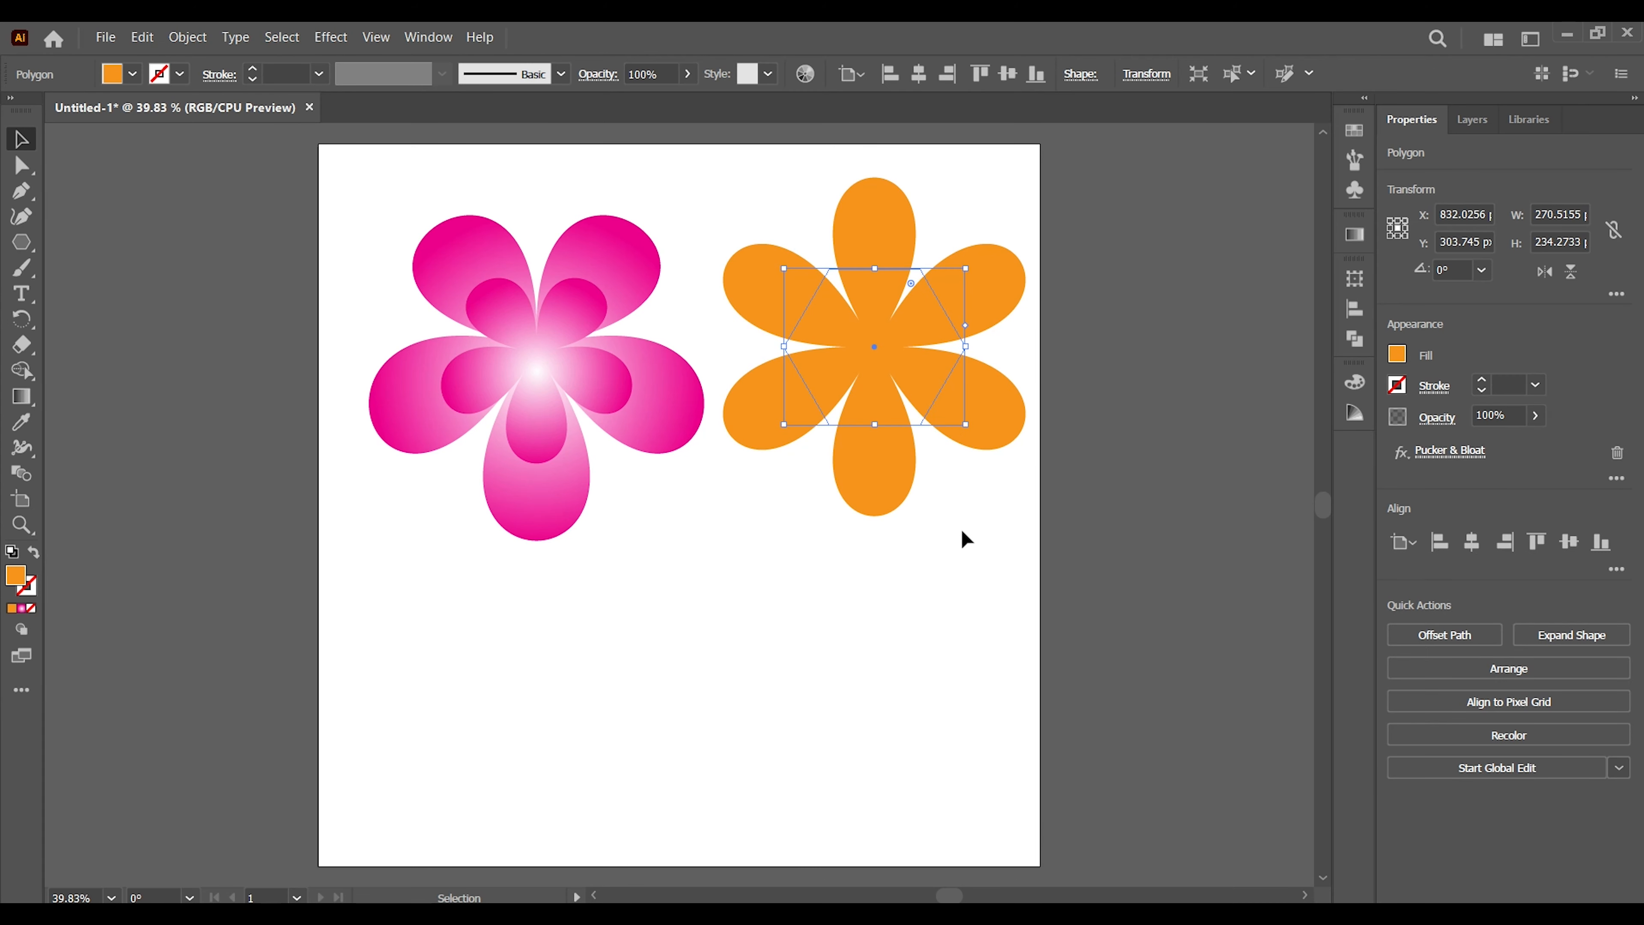
click(962, 532)
Fill the large orange flower with a radial gradient from white at the centre to light orange at the outer stop.
click(866, 207)
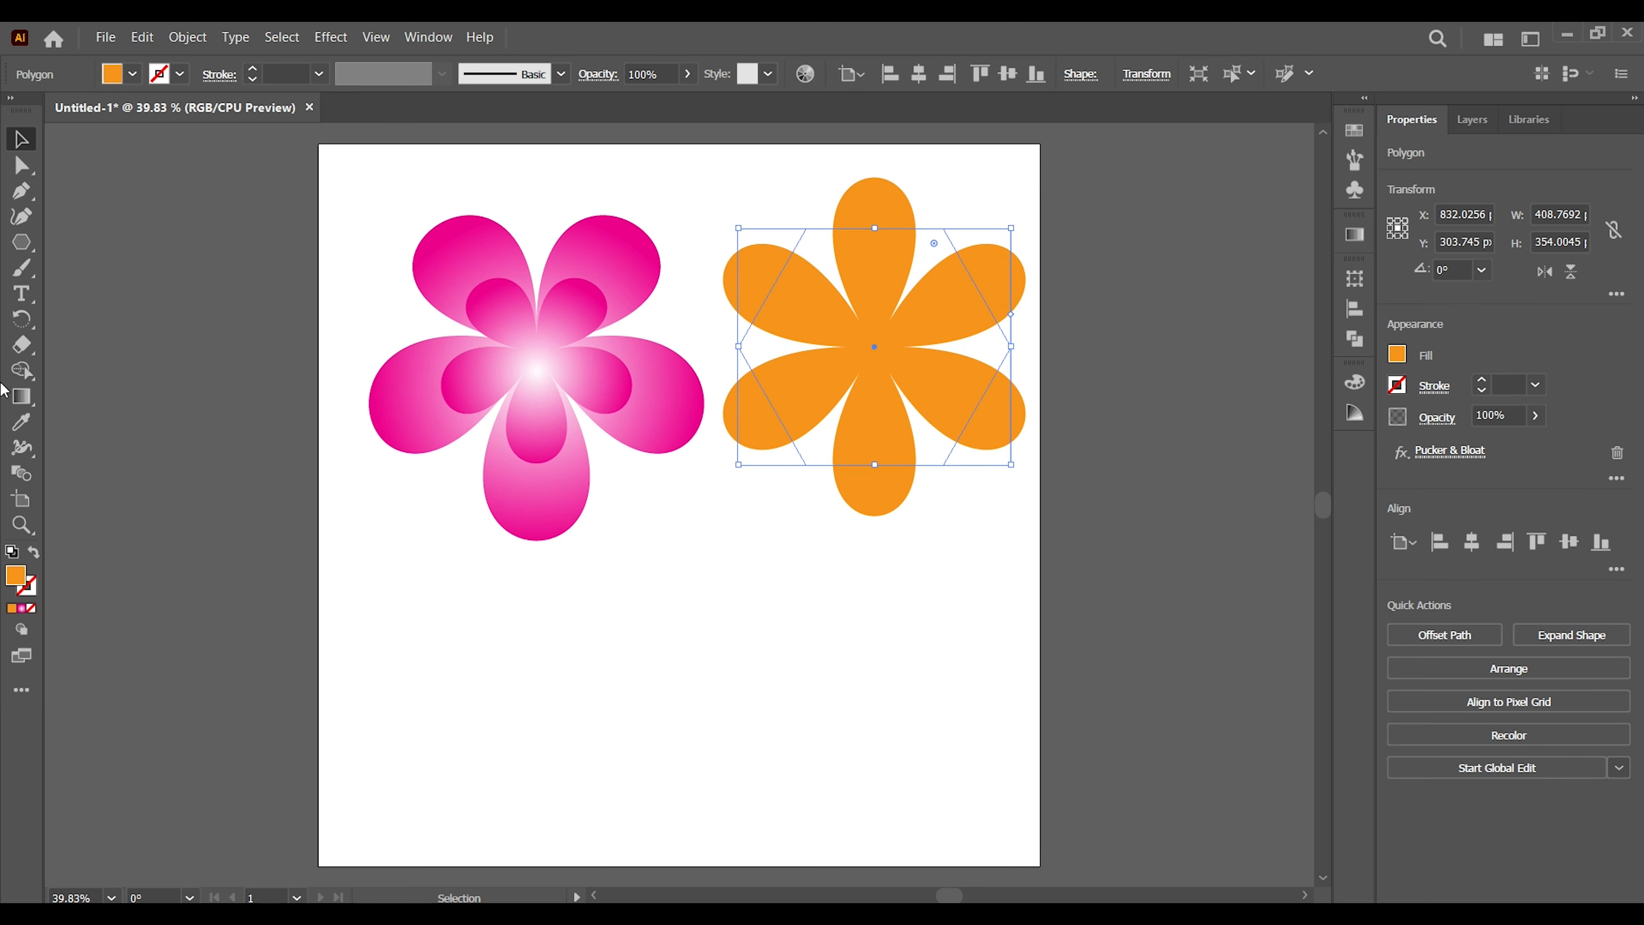
click(22, 405)
click(75, 394)
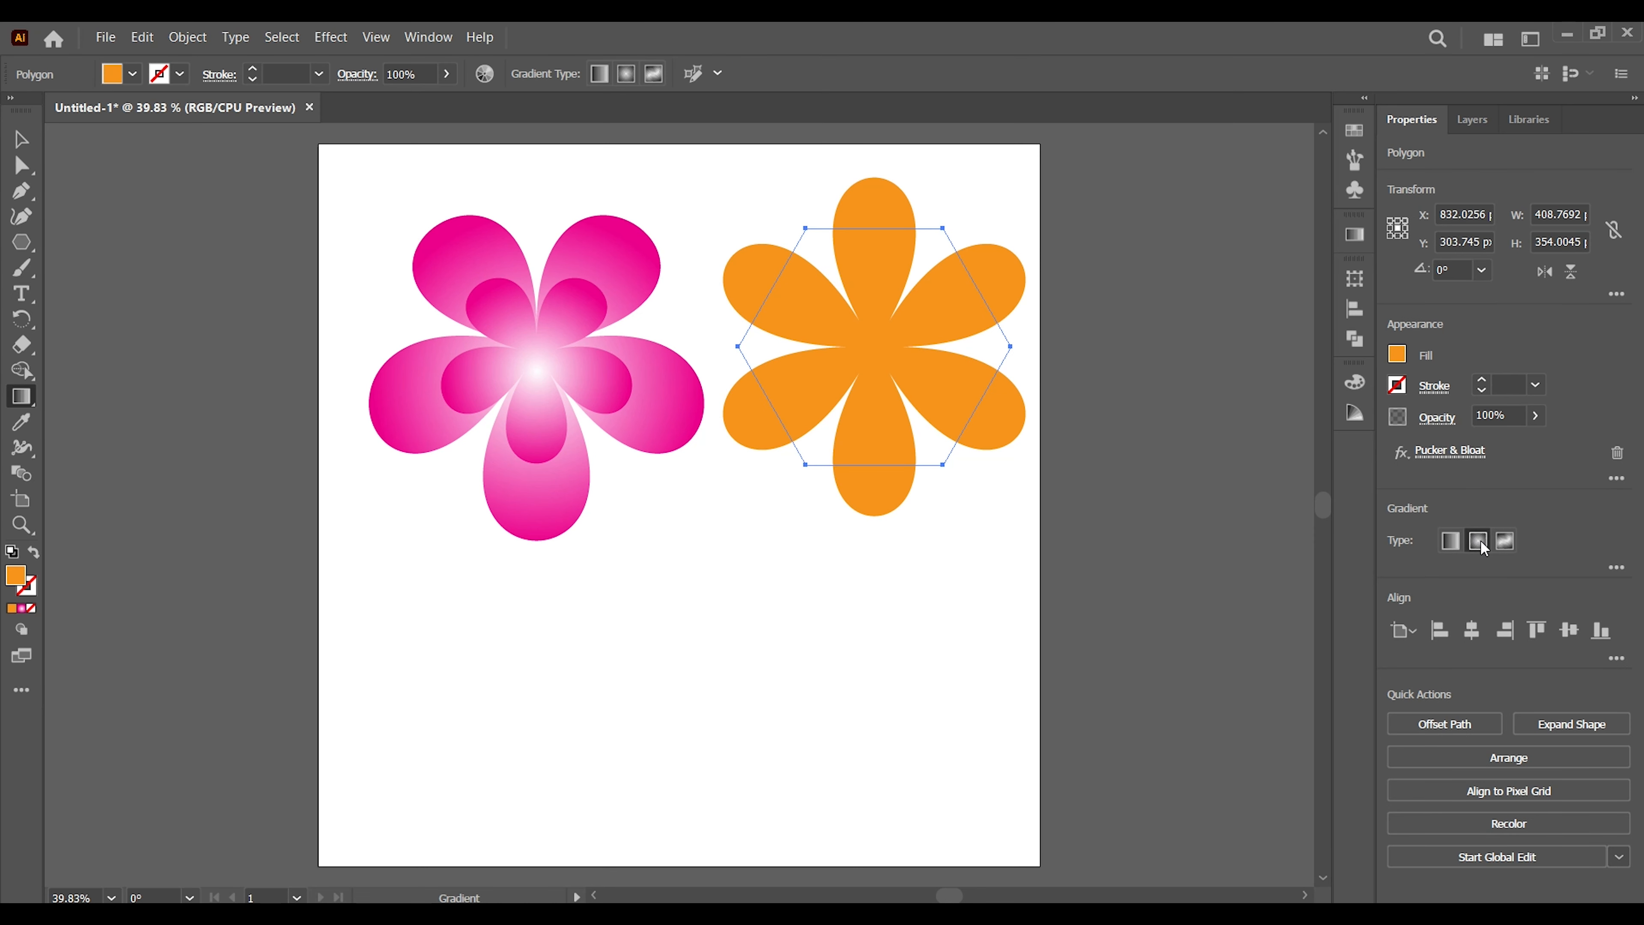
click(1480, 542)
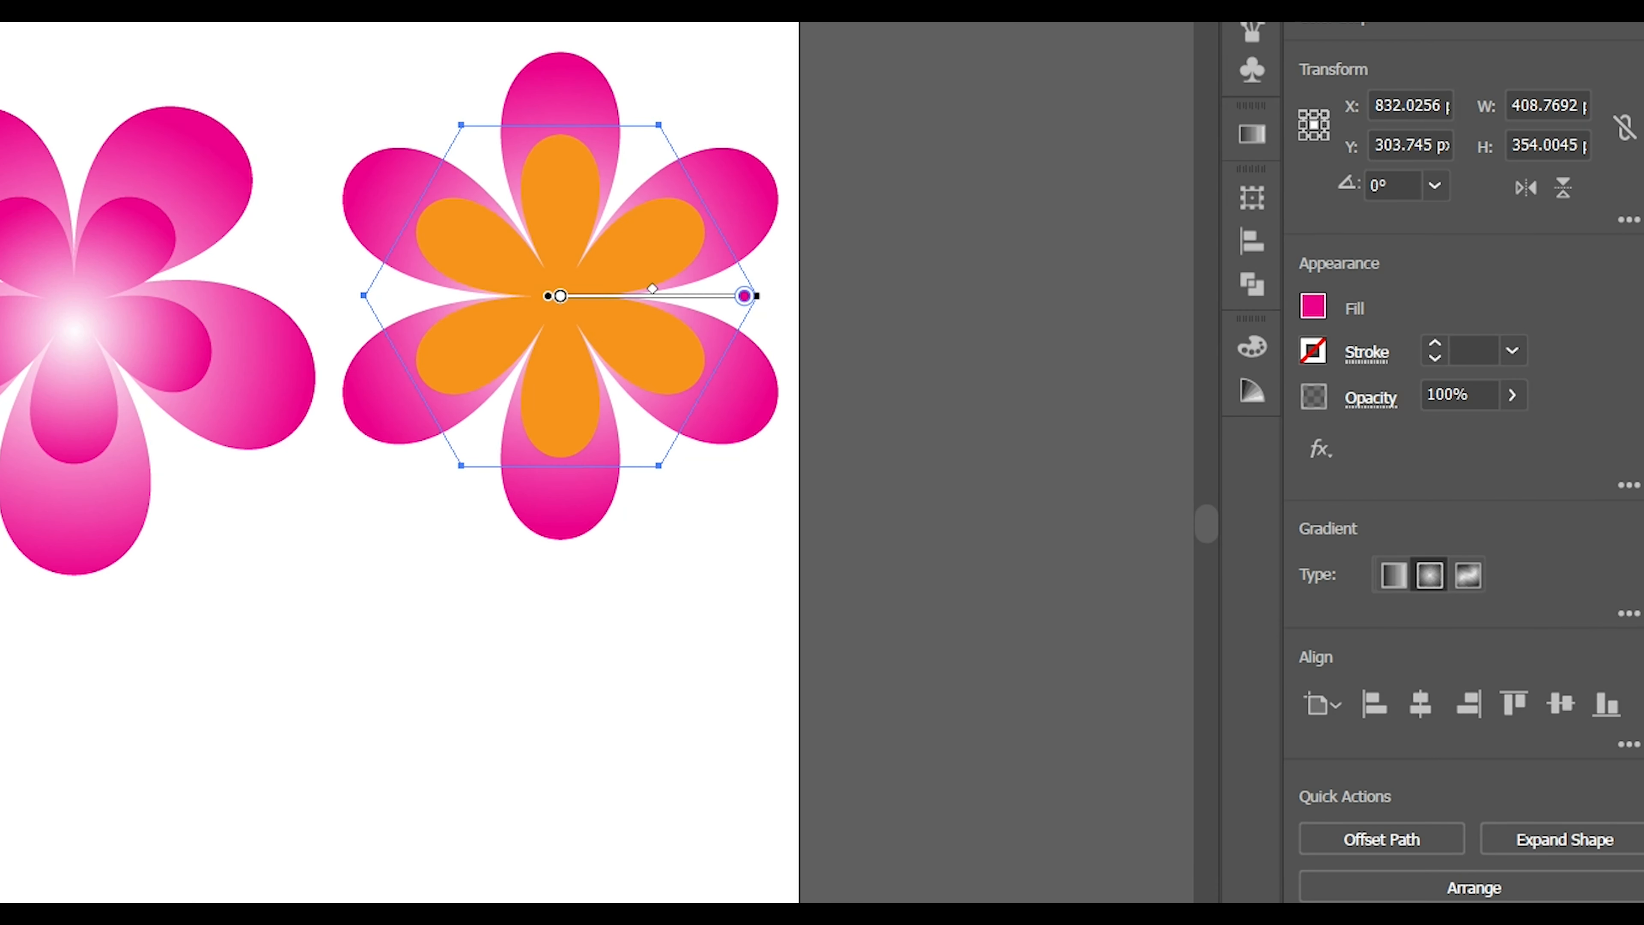
click(1627, 612)
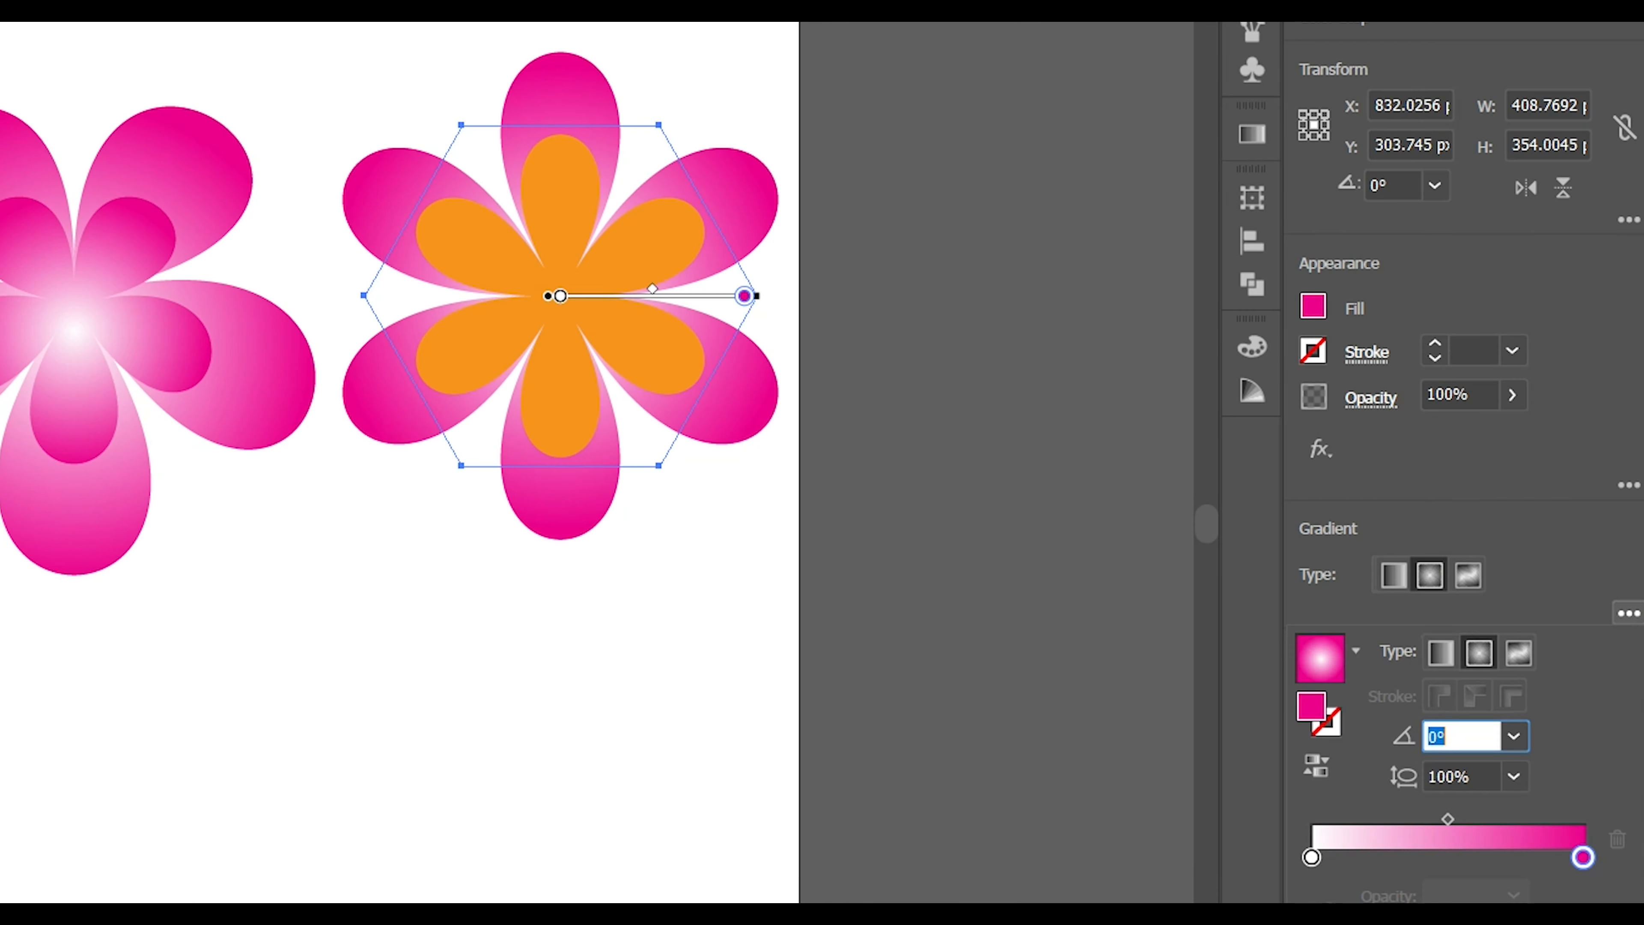
double_click(1585, 860)
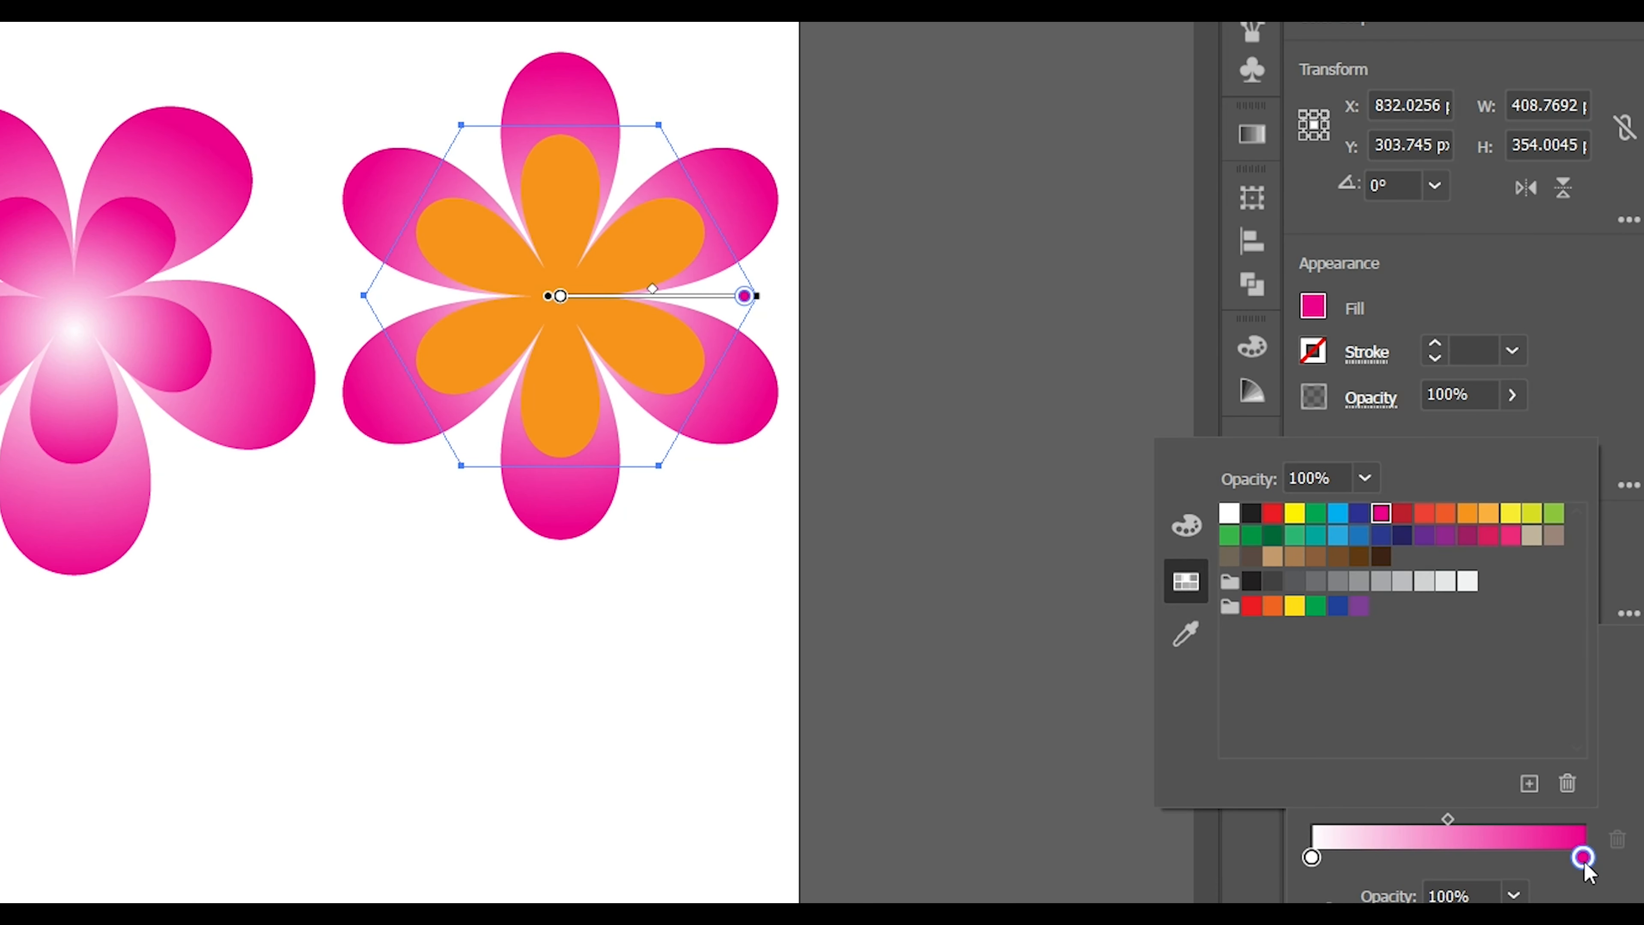
click(1487, 513)
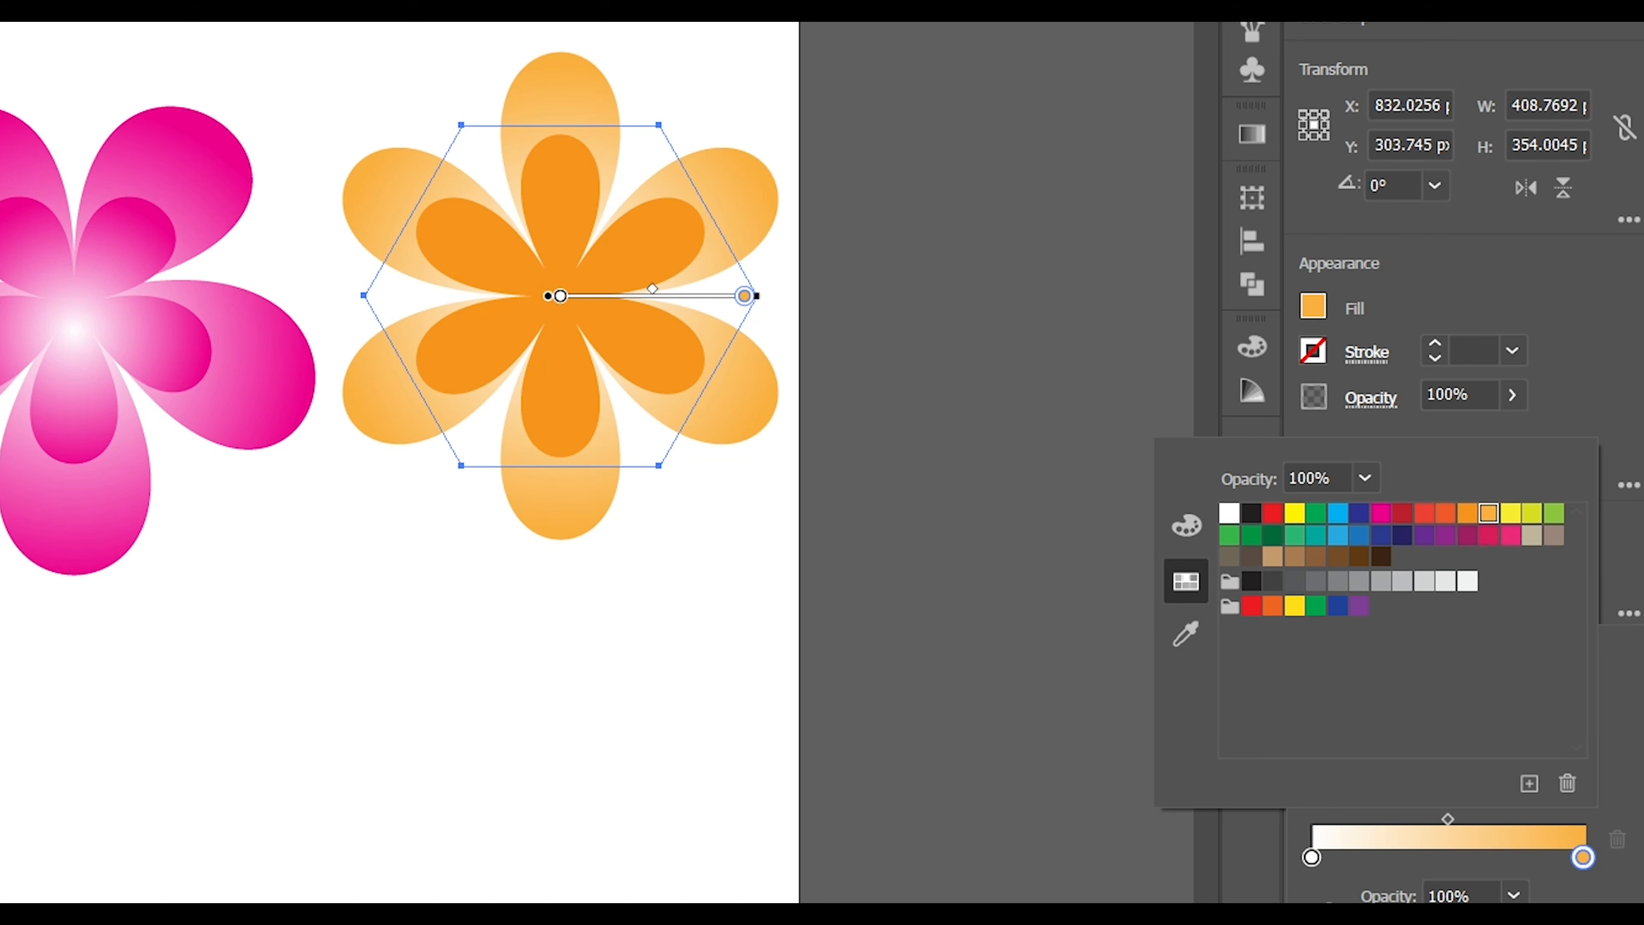
key(Escape)
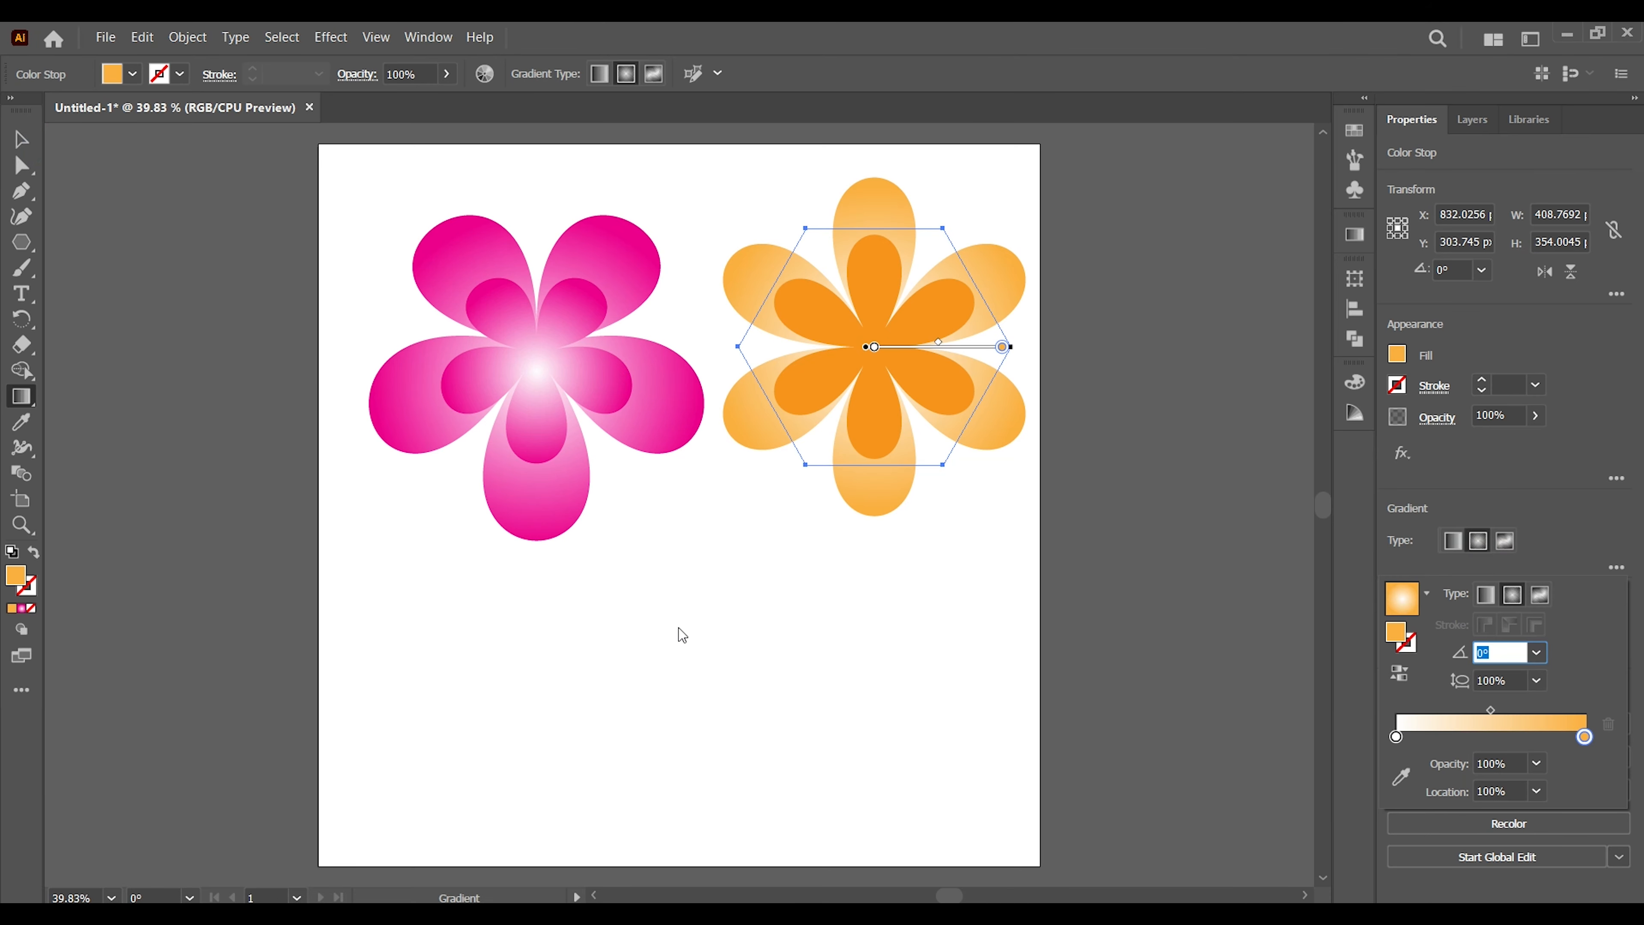
click(20, 139)
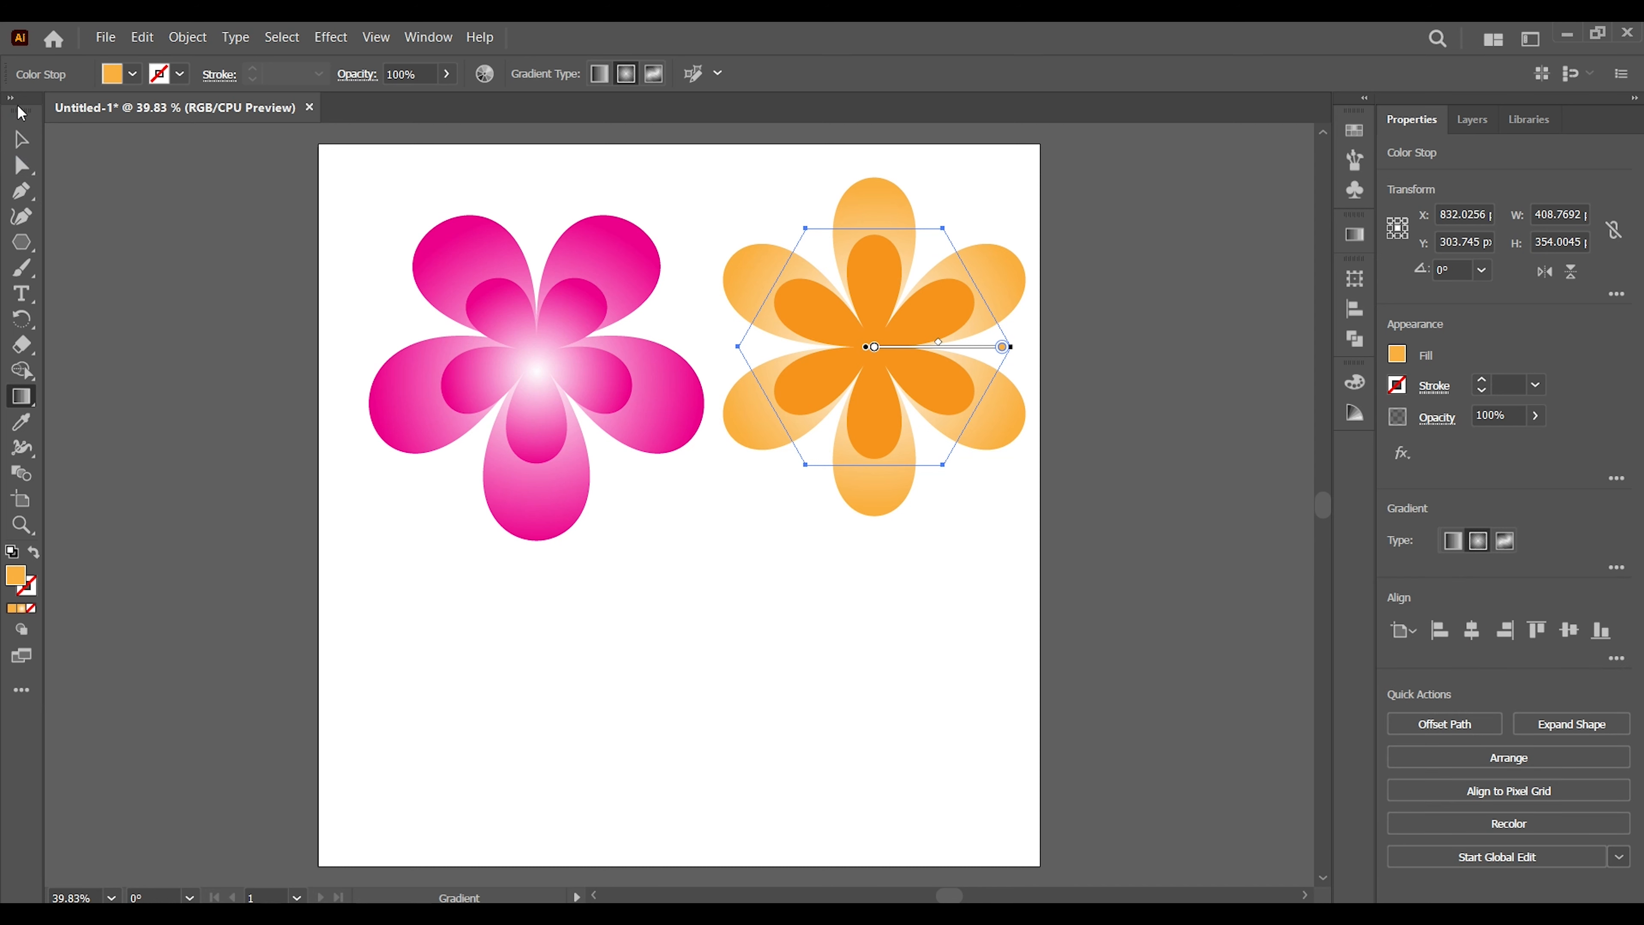
click(637, 713)
Apply the large orange flower's radial gradient to the small inner orange flower with the Eyedropper tool.
click(925, 314)
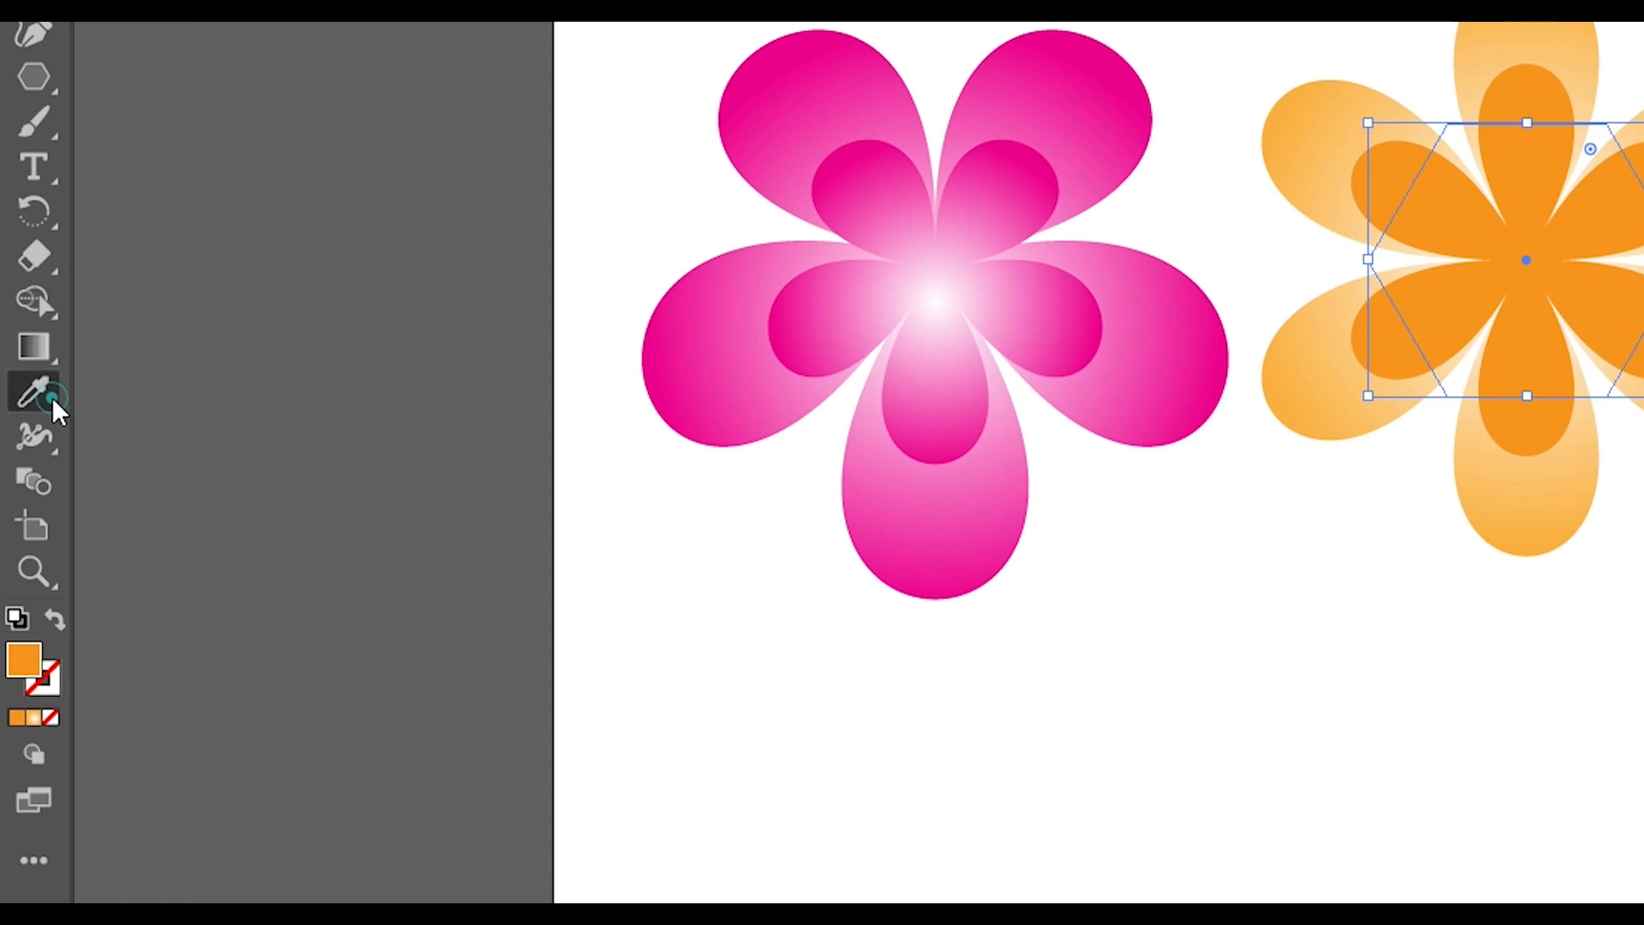
click(27, 424)
click(1333, 112)
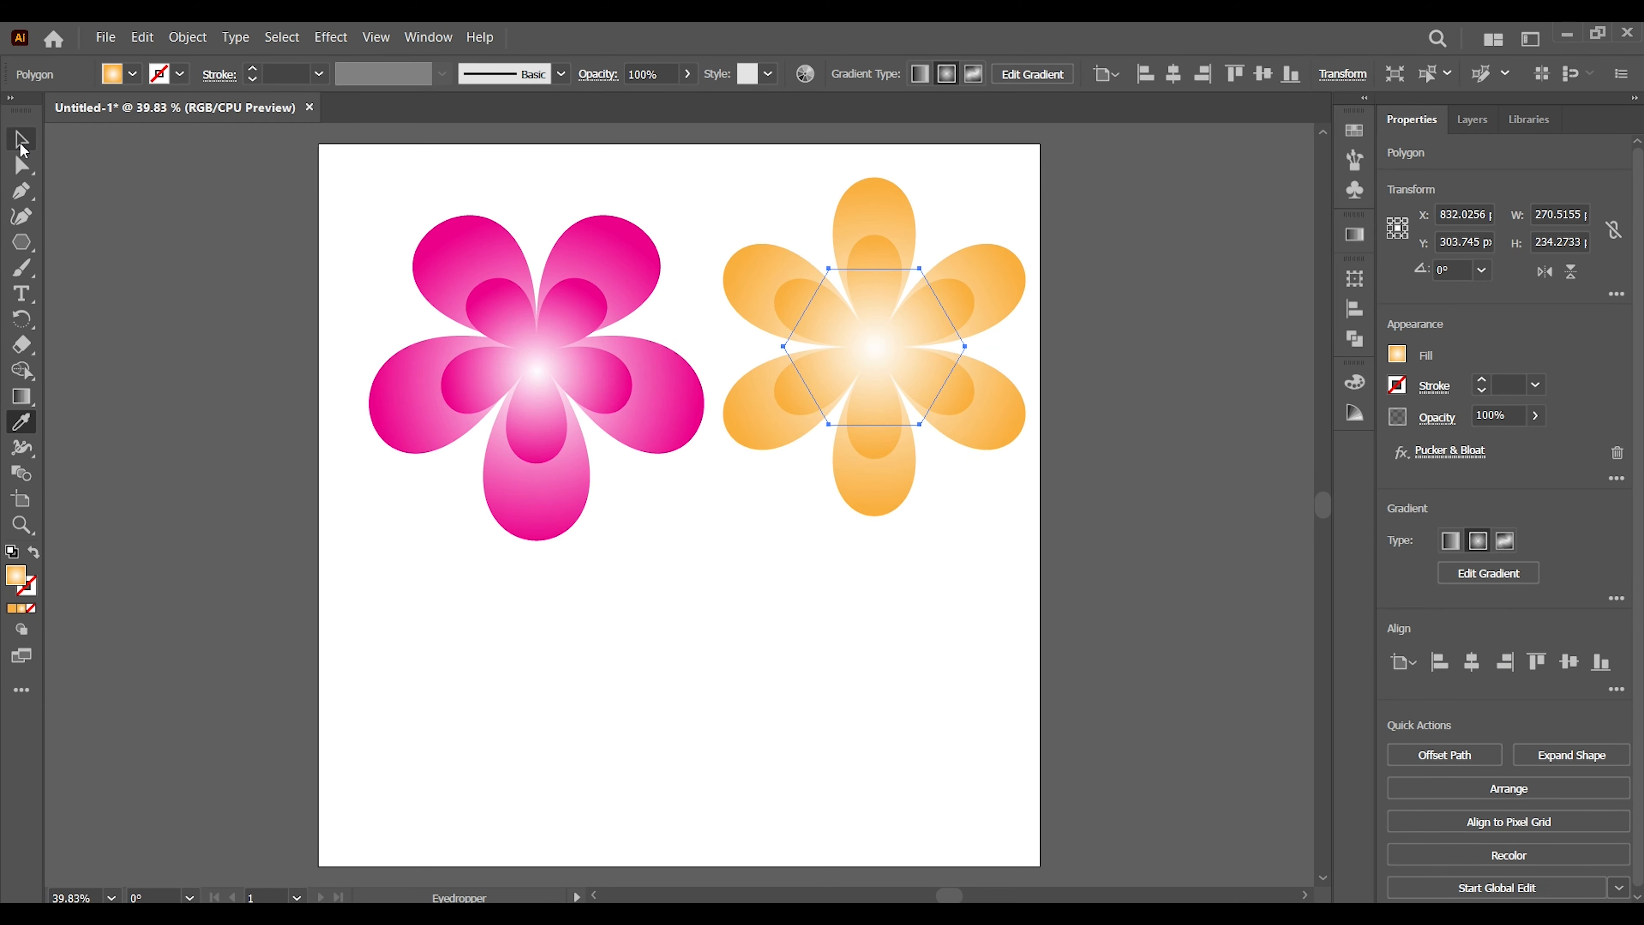
click(22, 144)
click(755, 656)
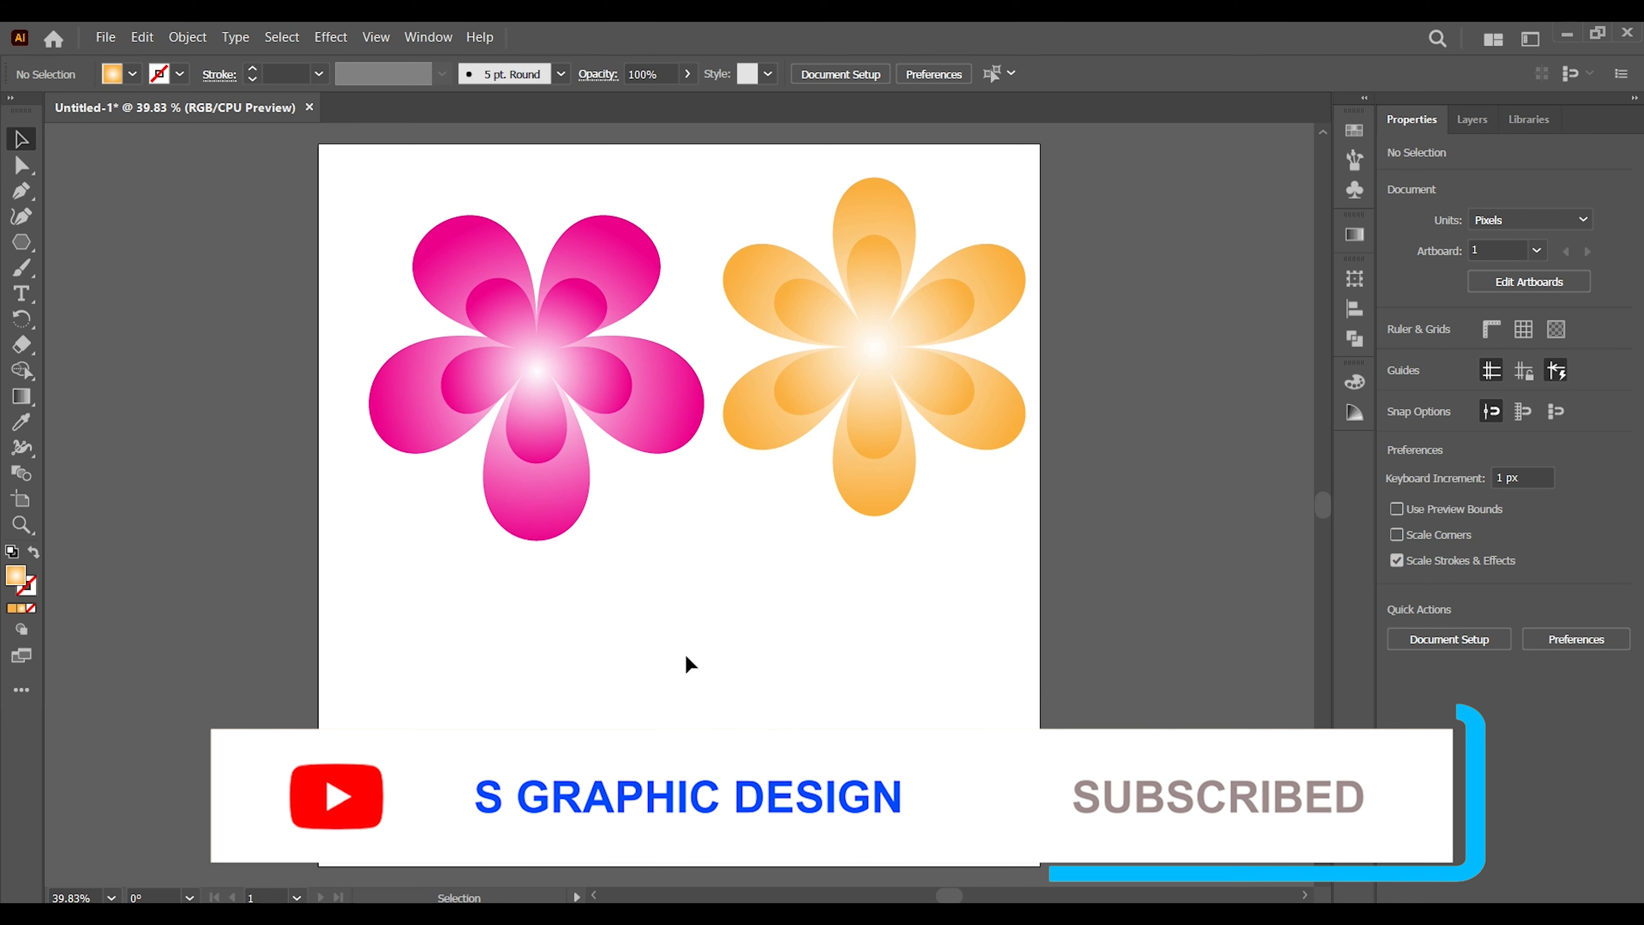
Move both layered flowers together slightly left and down to centre them on the artboard.
drag(331, 184, 1085, 548)
drag(895, 387, 871, 388)
click(916, 646)
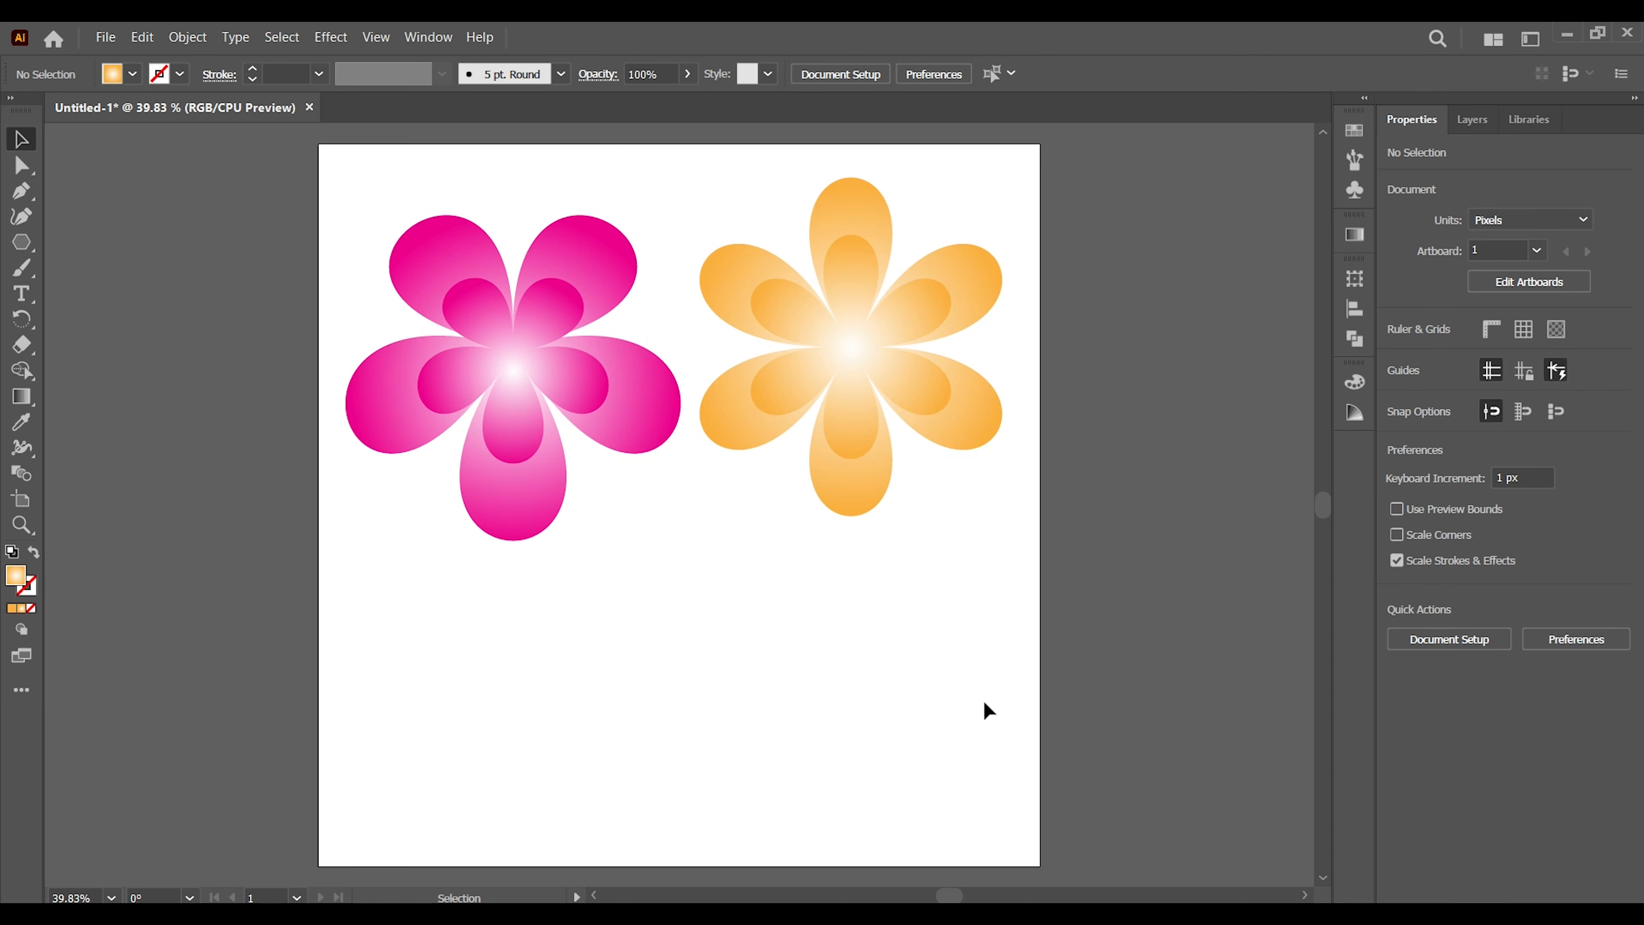
drag(206, 158, 917, 488)
drag(866, 369, 861, 480)
click(1016, 642)
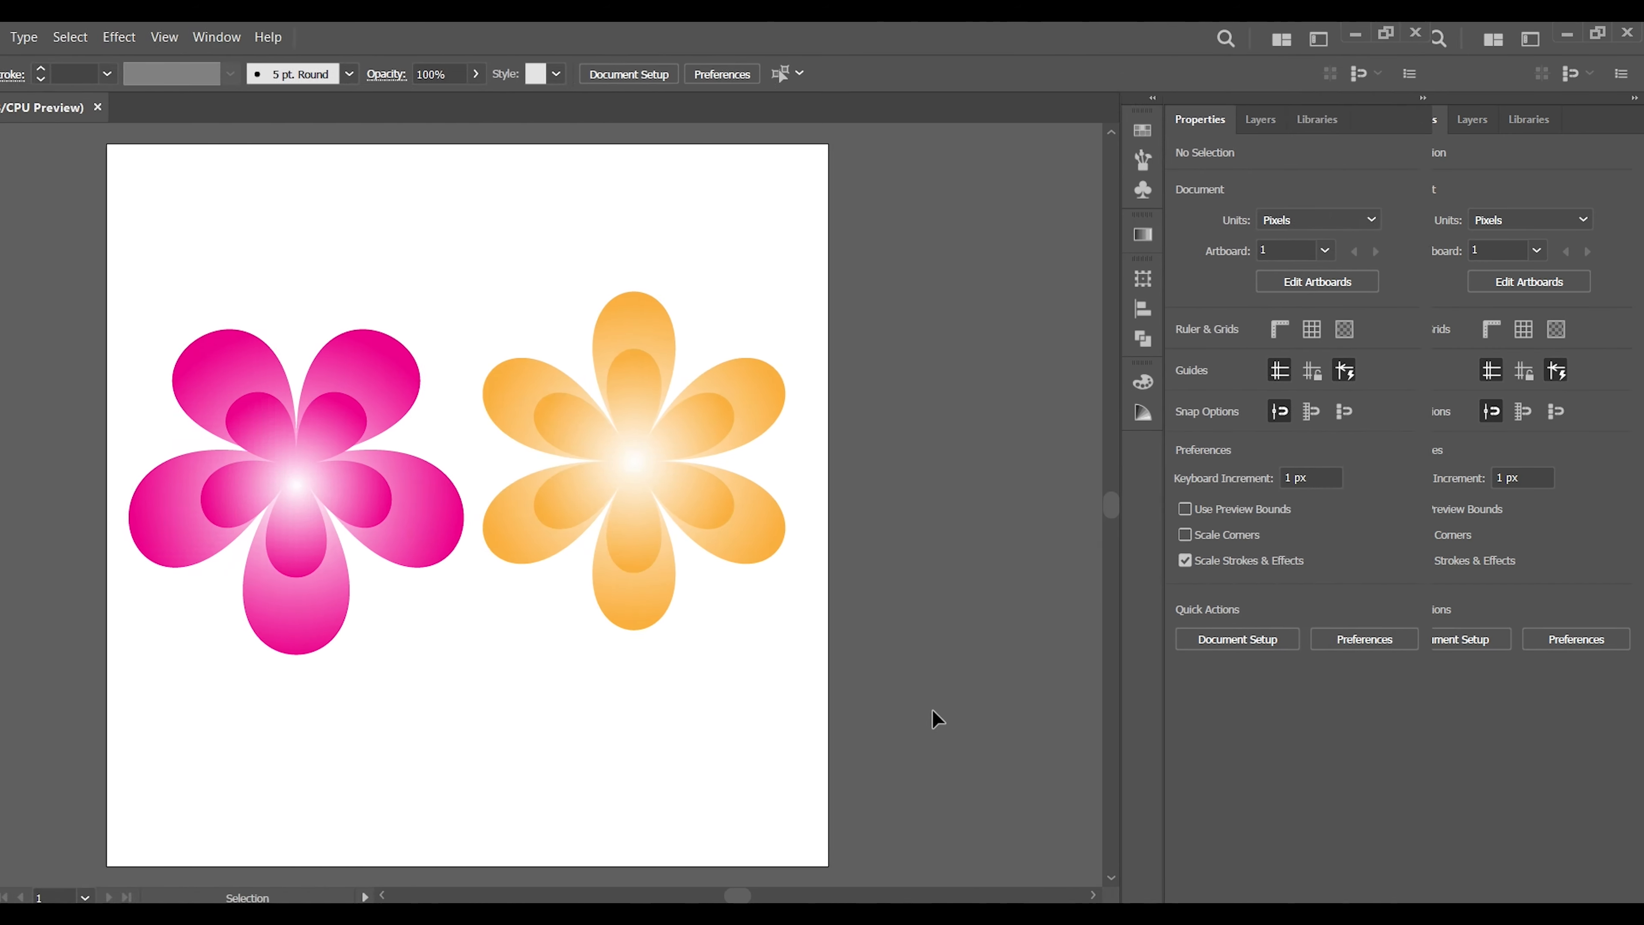